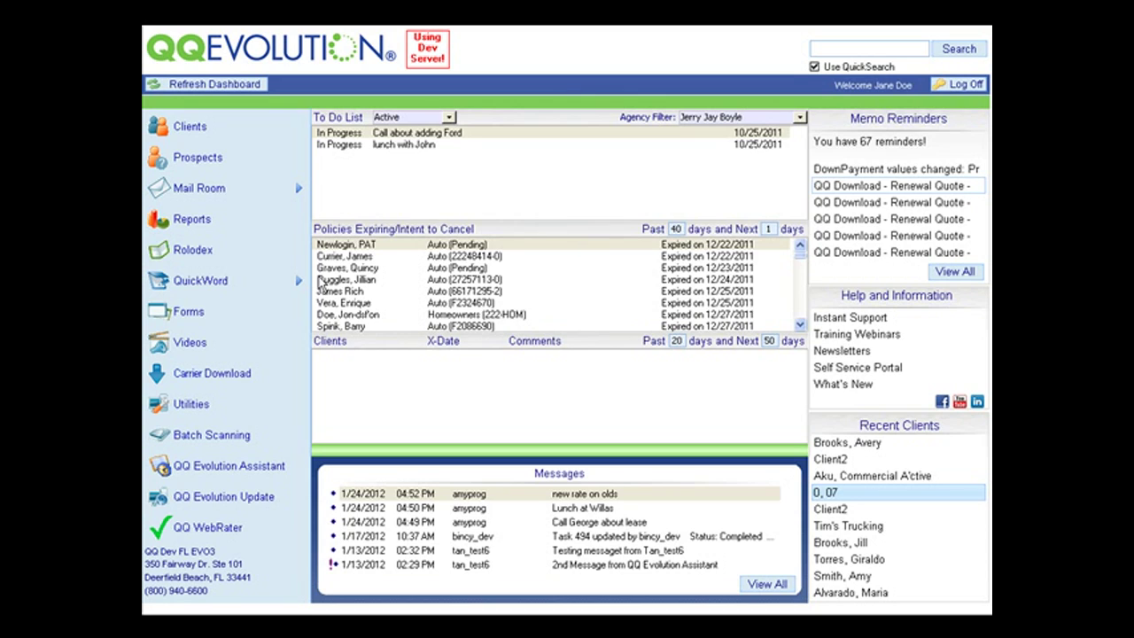
# Open the RTF editor and write a greeting to the recipient followed by "Do you have insurnce on your ford pickp?"
pyautogui.moveTo(286, 286)
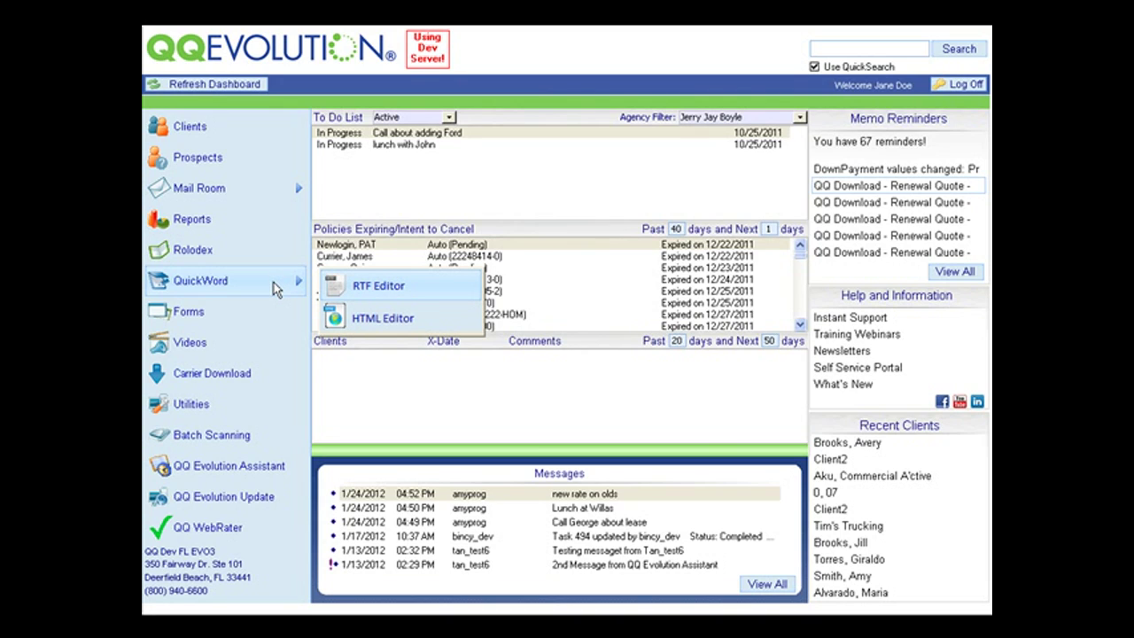
pyautogui.click(397, 282)
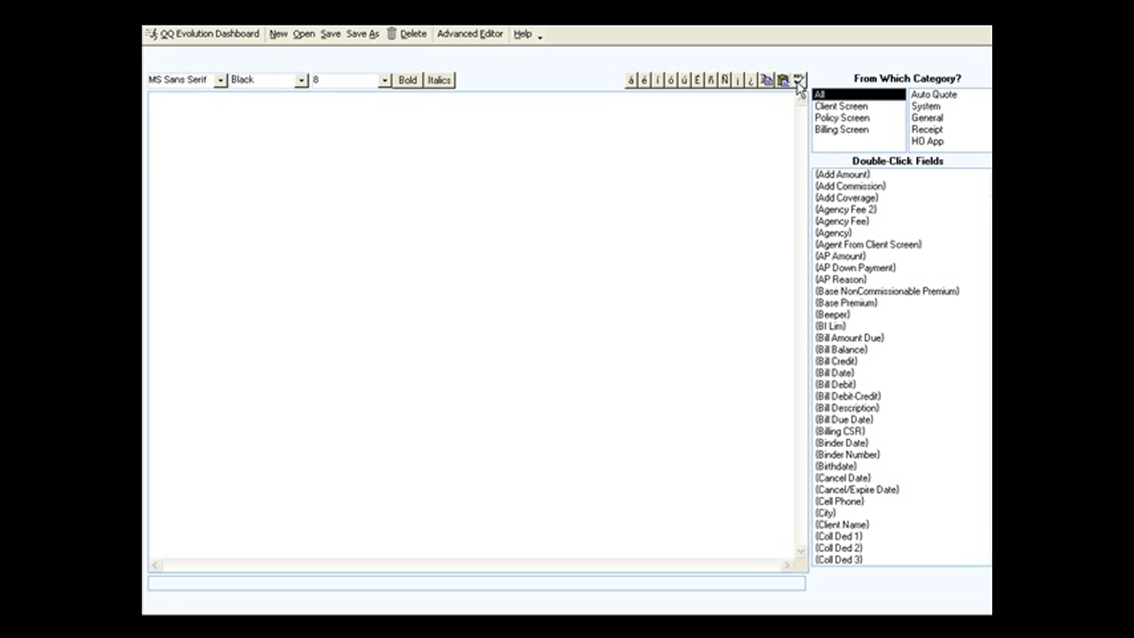
pyautogui.click(168, 95)
pyautogui.write('Hello Anita,  Do you have insurnce on your ford pickp?')
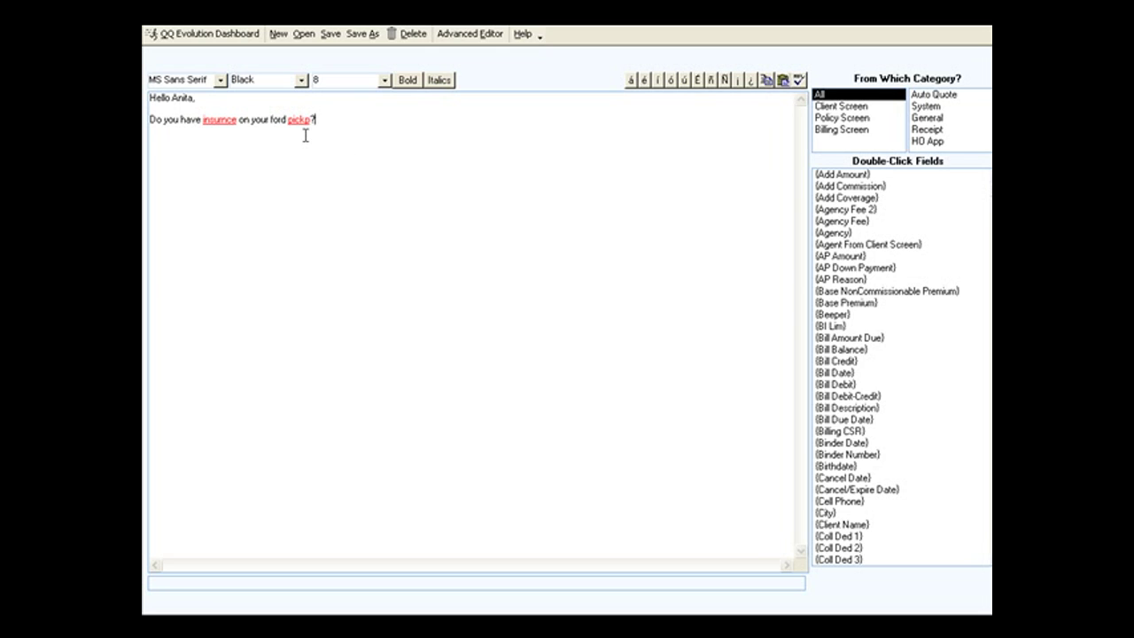
# Correct the misspelled words to "insurance" and "pickup" and run a spelling check on the letter
pyautogui.rightClick(221, 118)
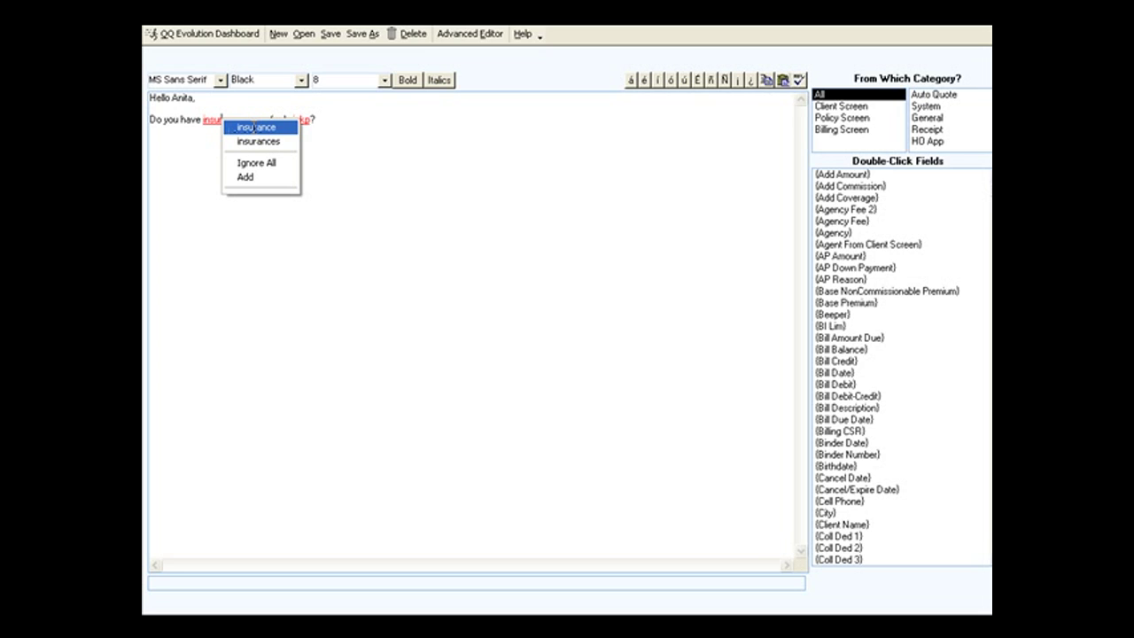
pyautogui.click(254, 127)
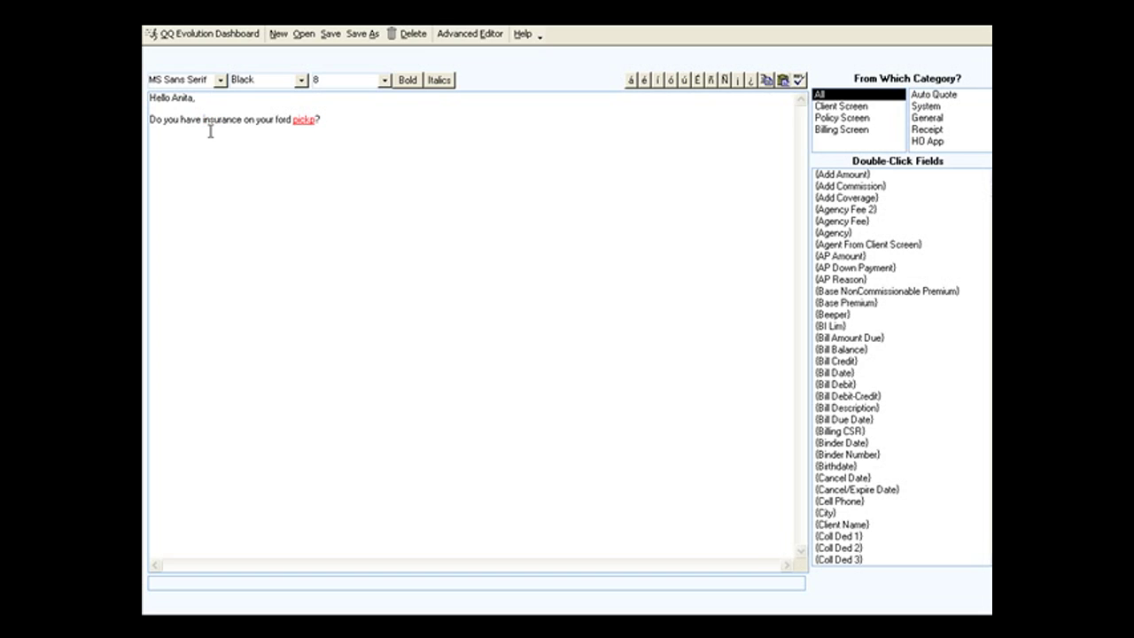
pyautogui.doubleClick(304, 125)
pyautogui.rightClick(304, 125)
pyautogui.click(324, 134)
pyautogui.click(800, 81)
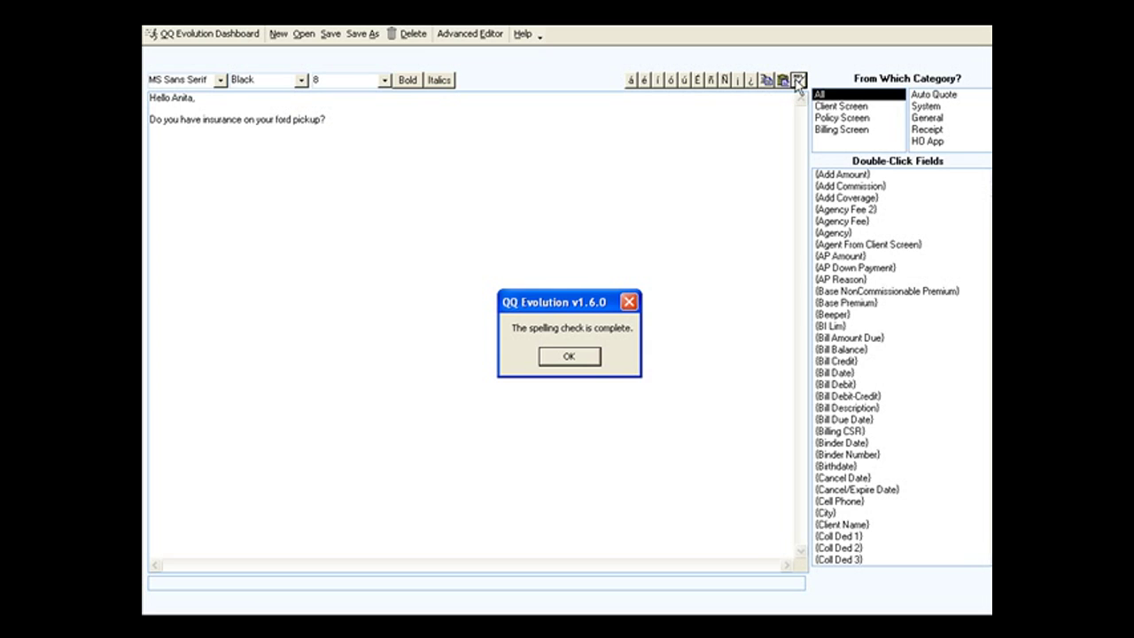
pyautogui.click(589, 356)
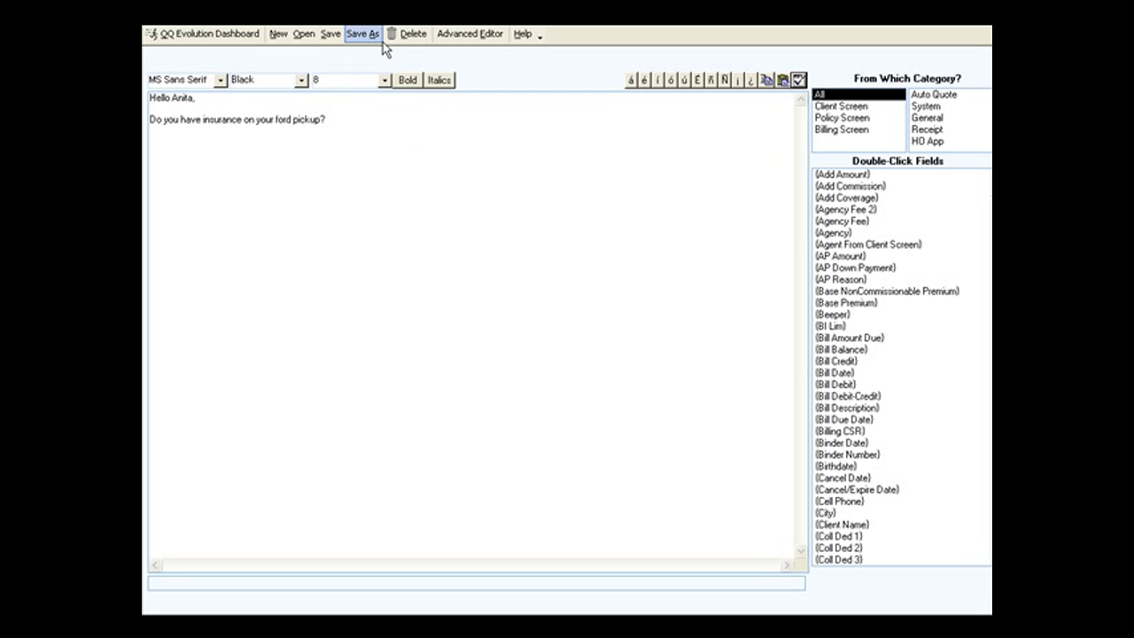
# Save the text as an English letter named testrtf
pyautogui.click(358, 34)
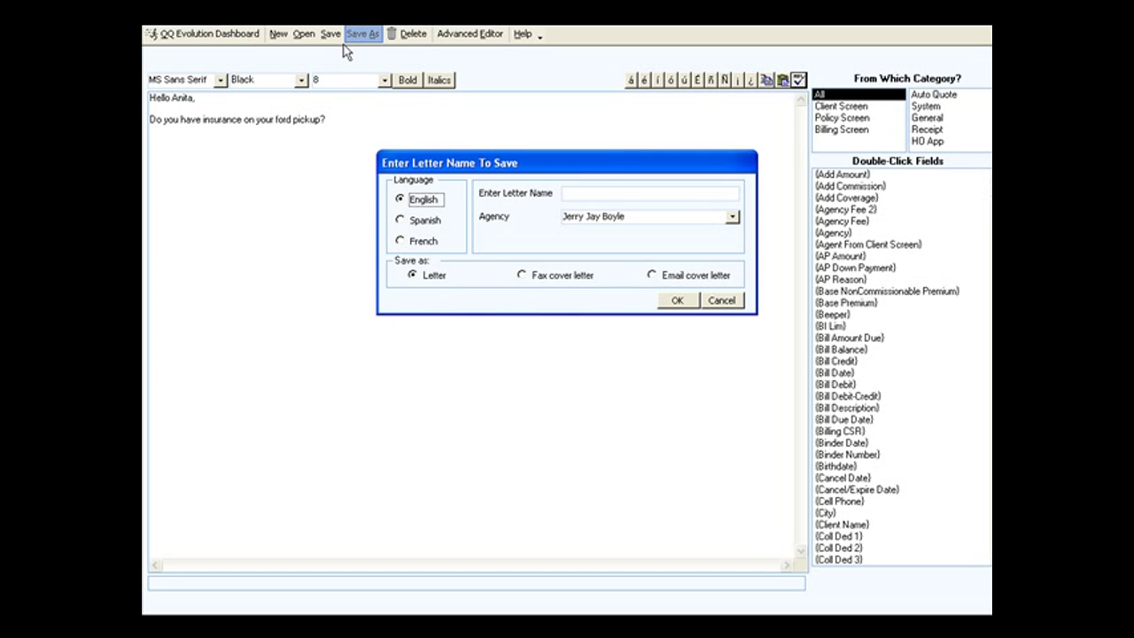
pyautogui.click(591, 189)
pyautogui.write('testrtf')
pyautogui.click(677, 300)
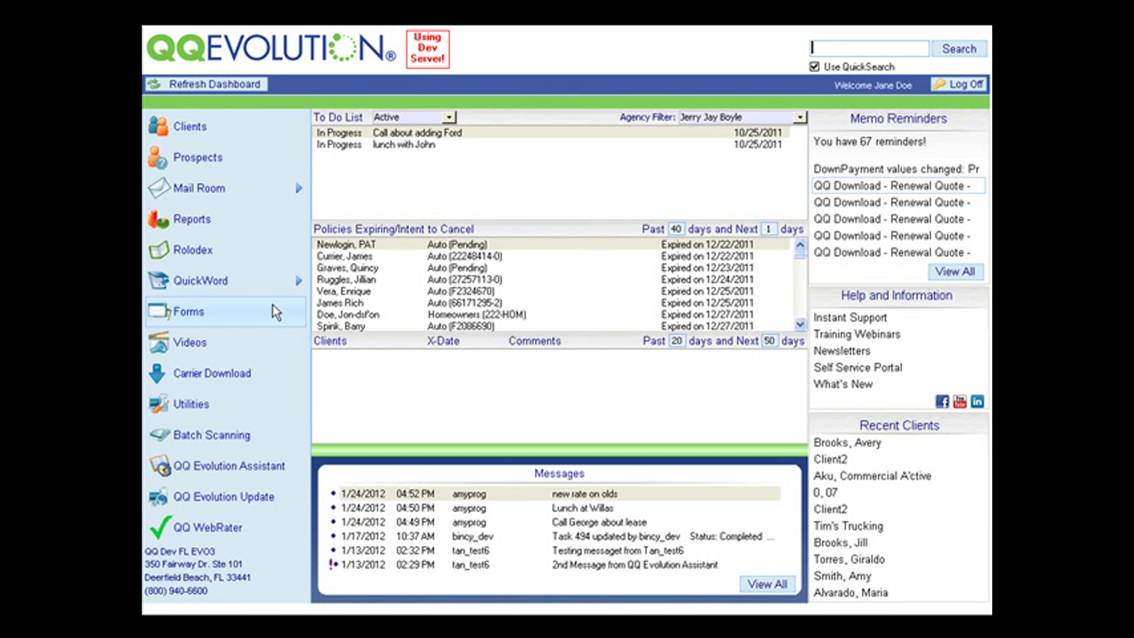
# Open the HTML Editor of QuickWord and dismiss the information notice about HTML templates
pyautogui.moveTo(273, 293)
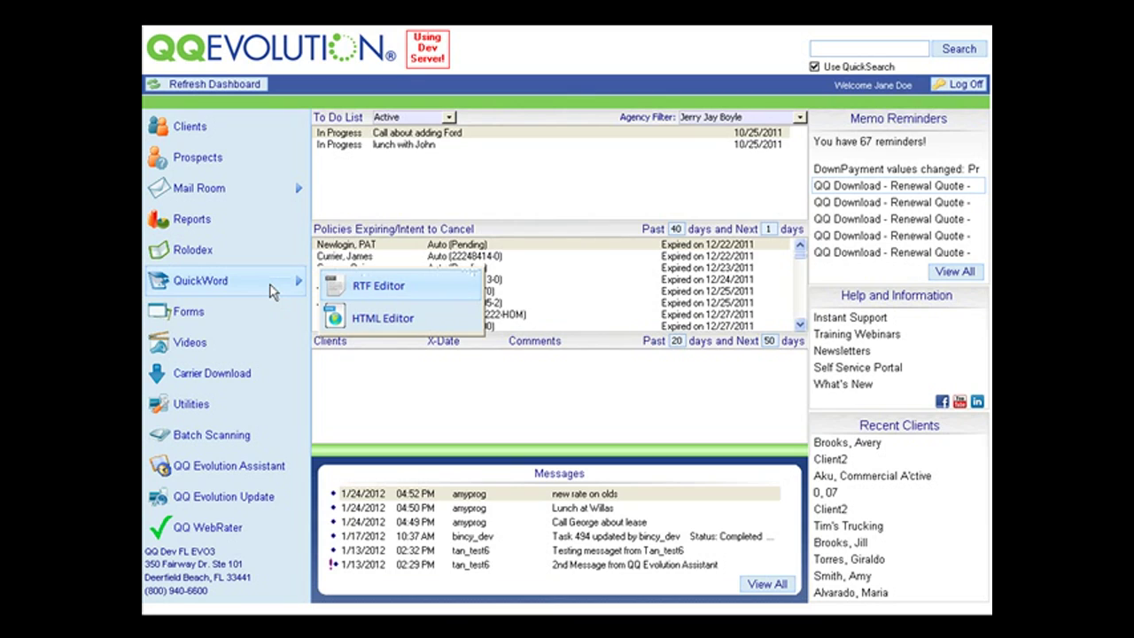
pyautogui.click(417, 326)
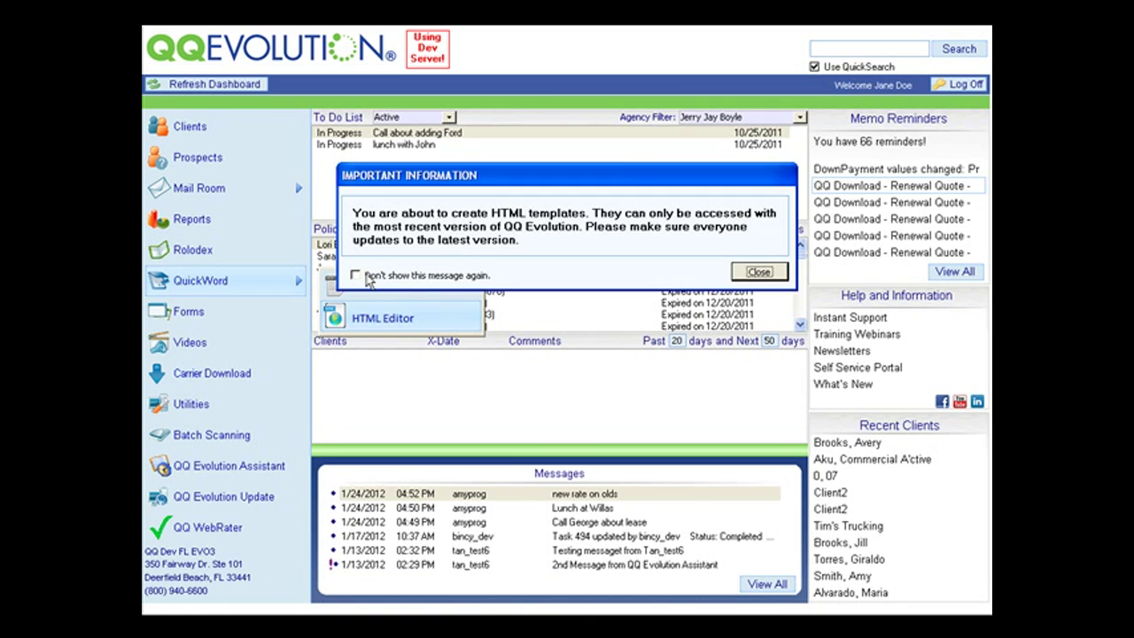
pyautogui.click(761, 274)
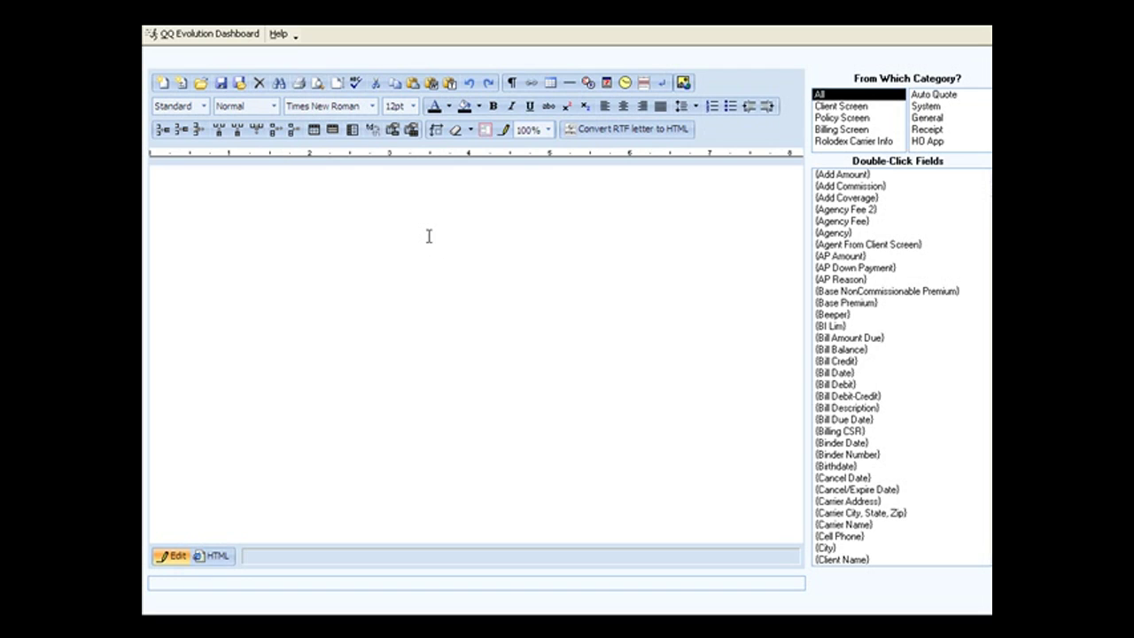
# Look through the QQ Solutions template gallery and the list of saved English letter templates without opening any
pyautogui.click(182, 84)
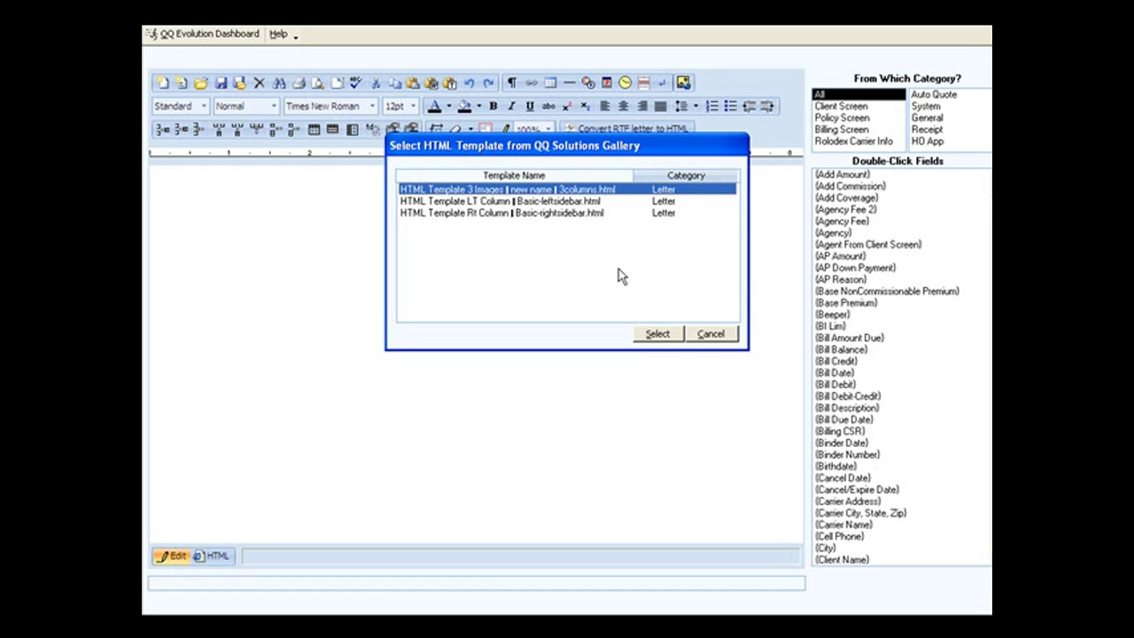
pyautogui.click(698, 337)
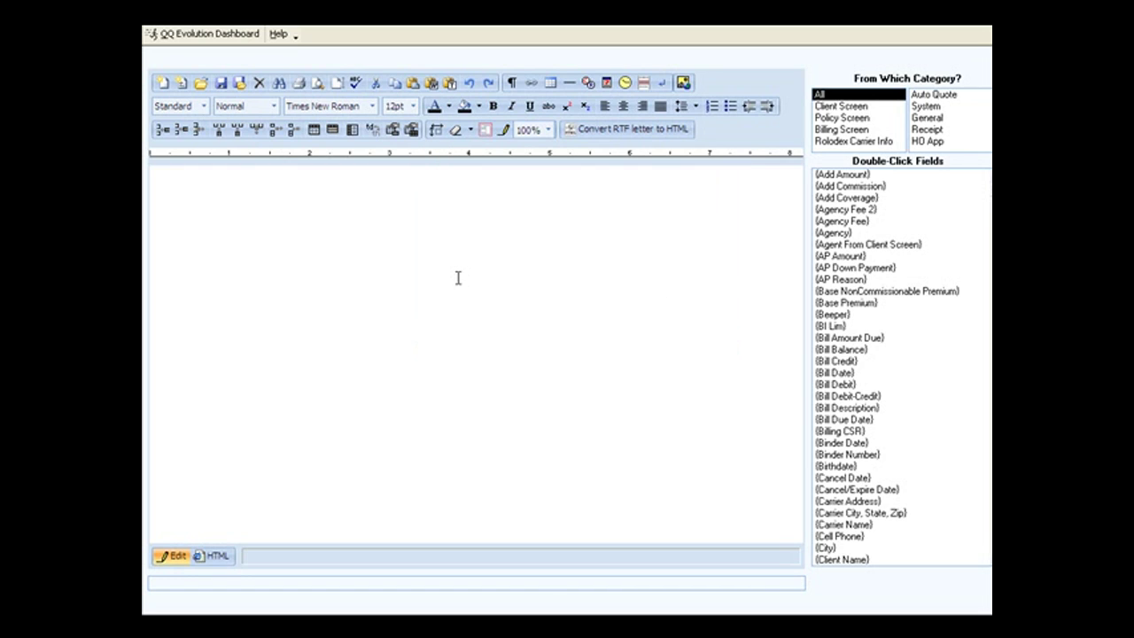
pyautogui.click(200, 85)
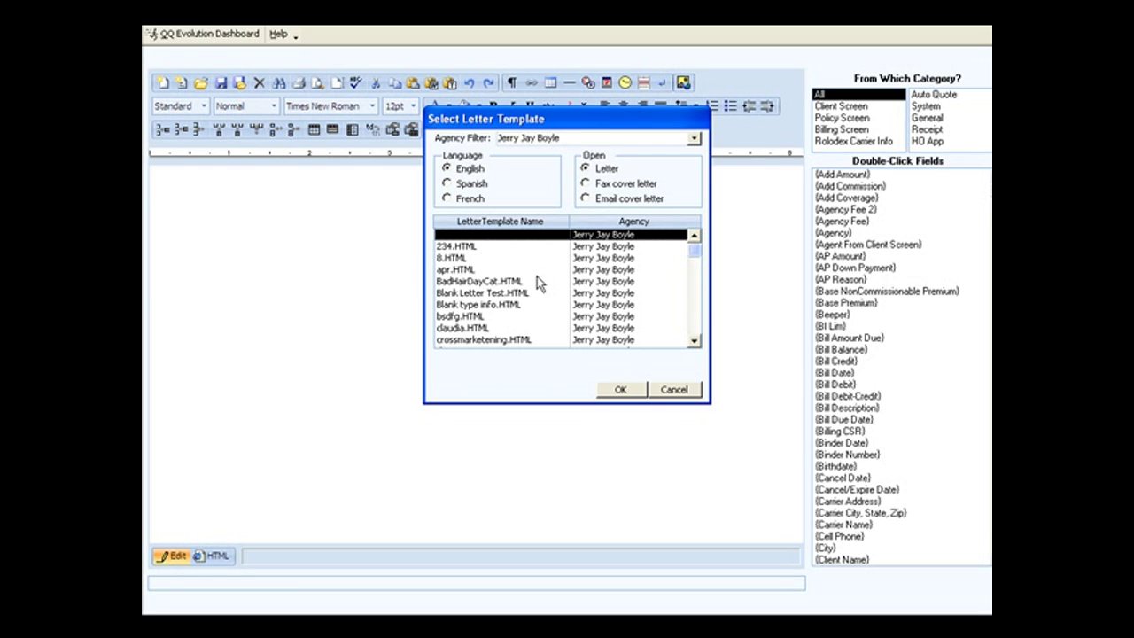
pyautogui.click(511, 304)
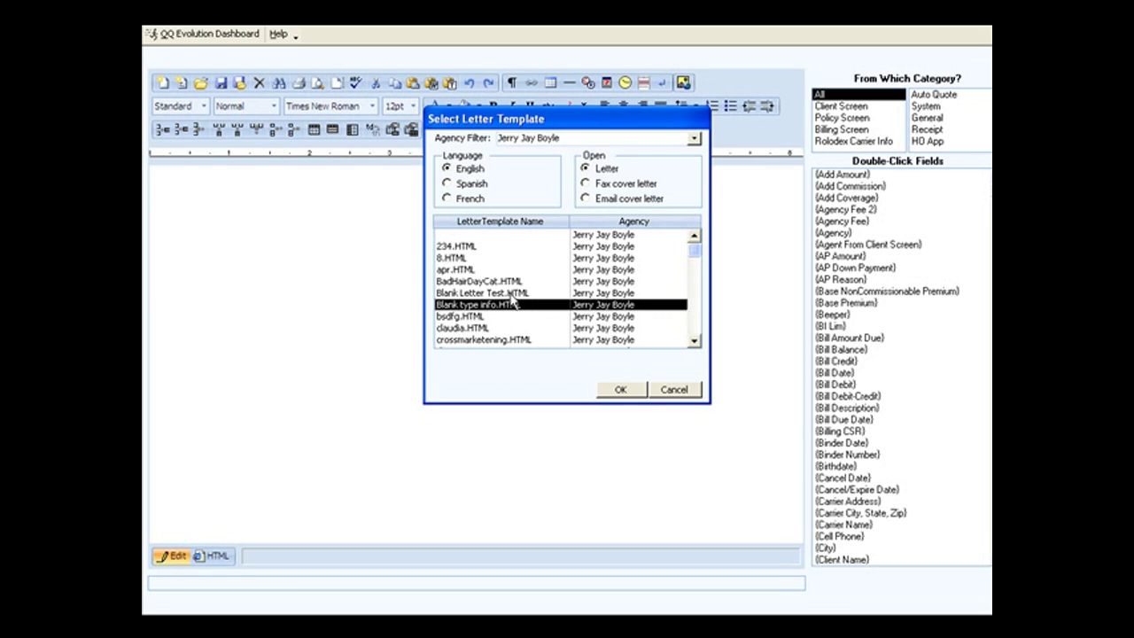
pyautogui.click(510, 293)
pyautogui.click(503, 281)
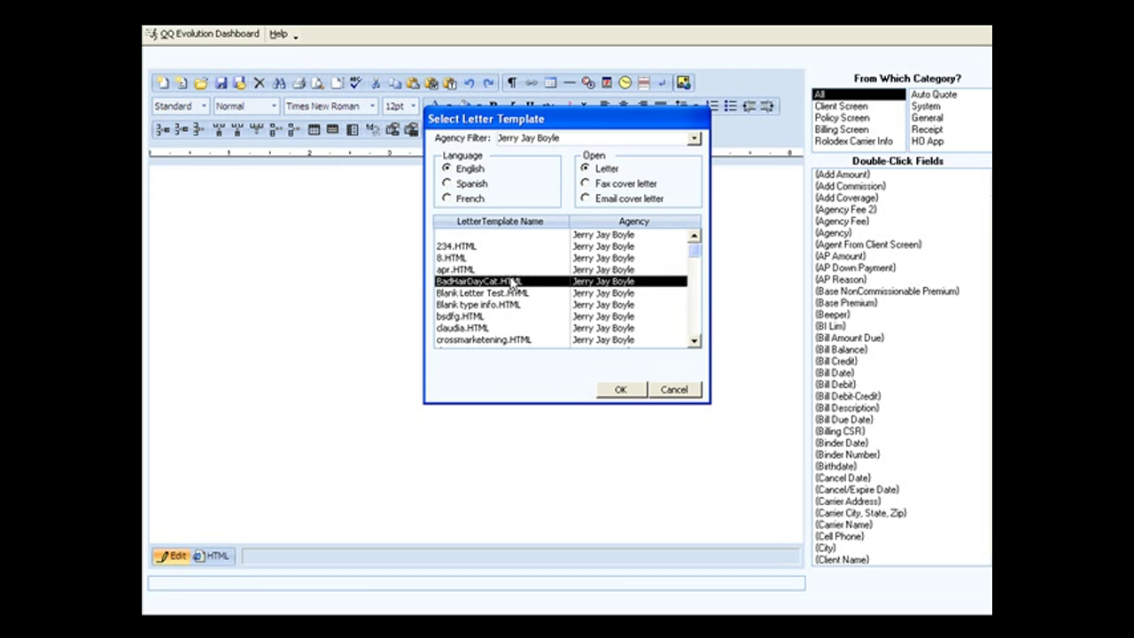
pyautogui.click(485, 305)
pyautogui.click(485, 318)
pyautogui.click(517, 340)
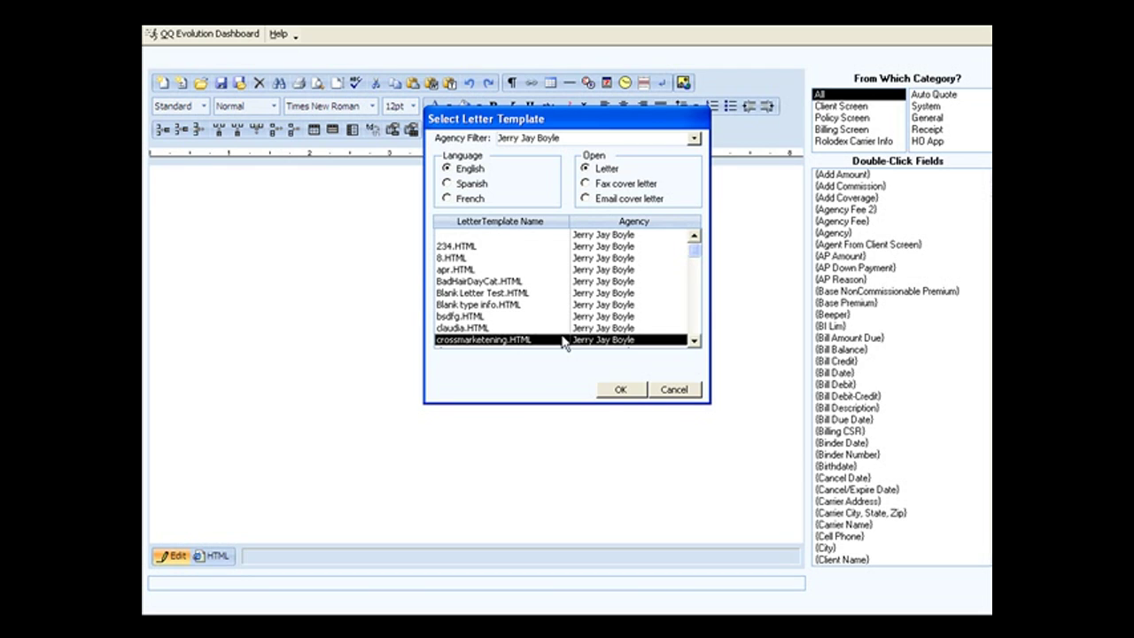
pyautogui.click(696, 343)
pyautogui.click(696, 342)
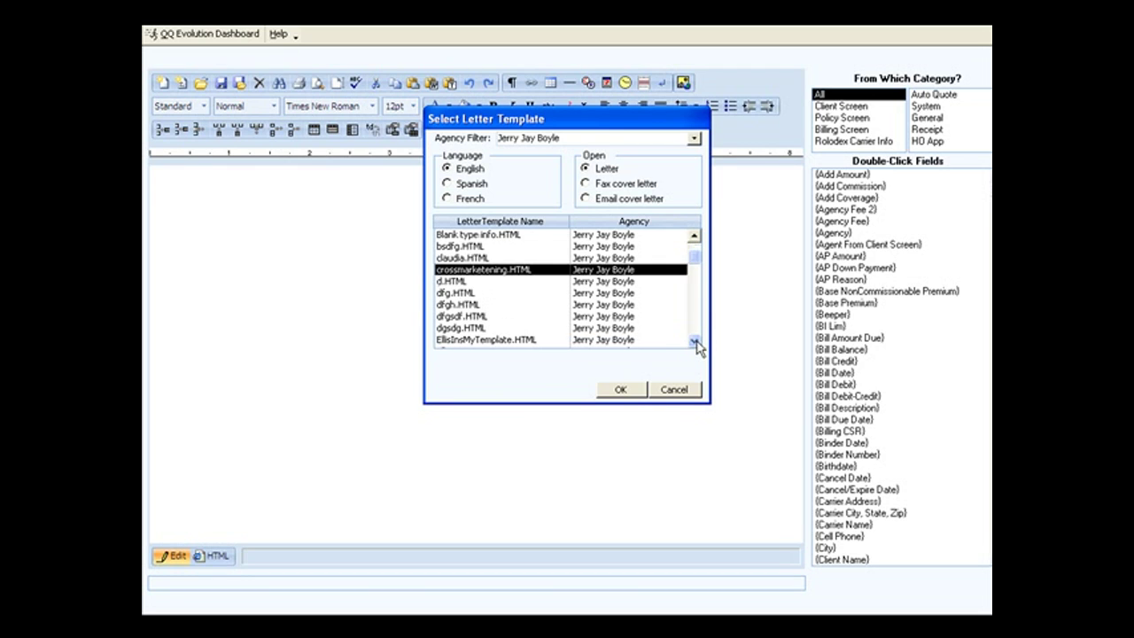
pyautogui.click(675, 390)
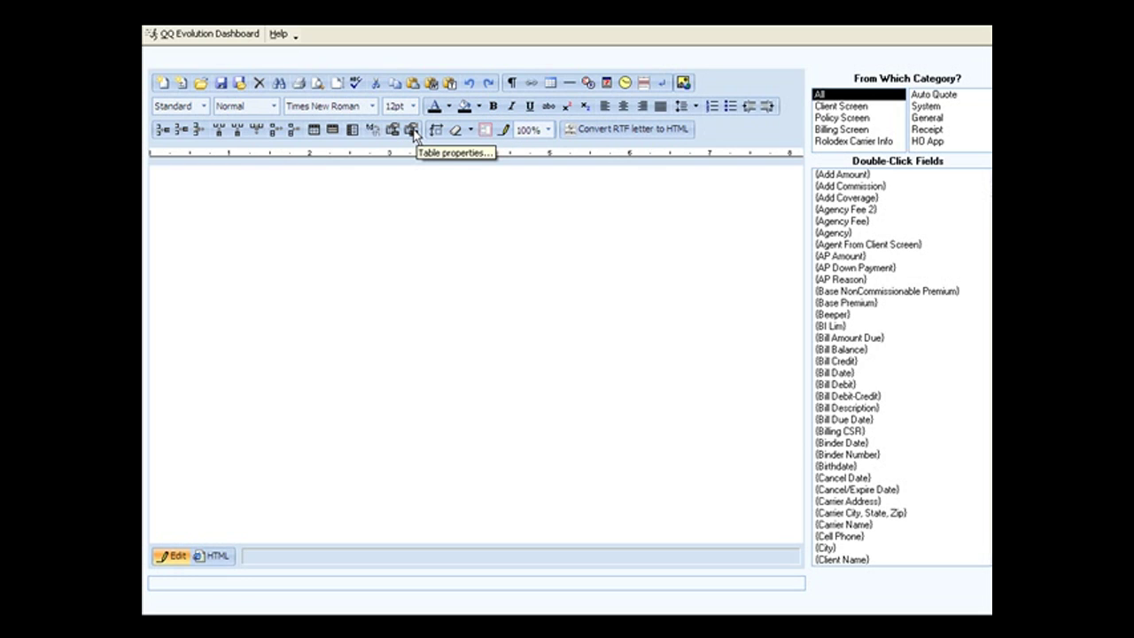
# Load the three-image template 3columns.html from the QQ Solutions gallery and review its whole layout
pyautogui.click(641, 111)
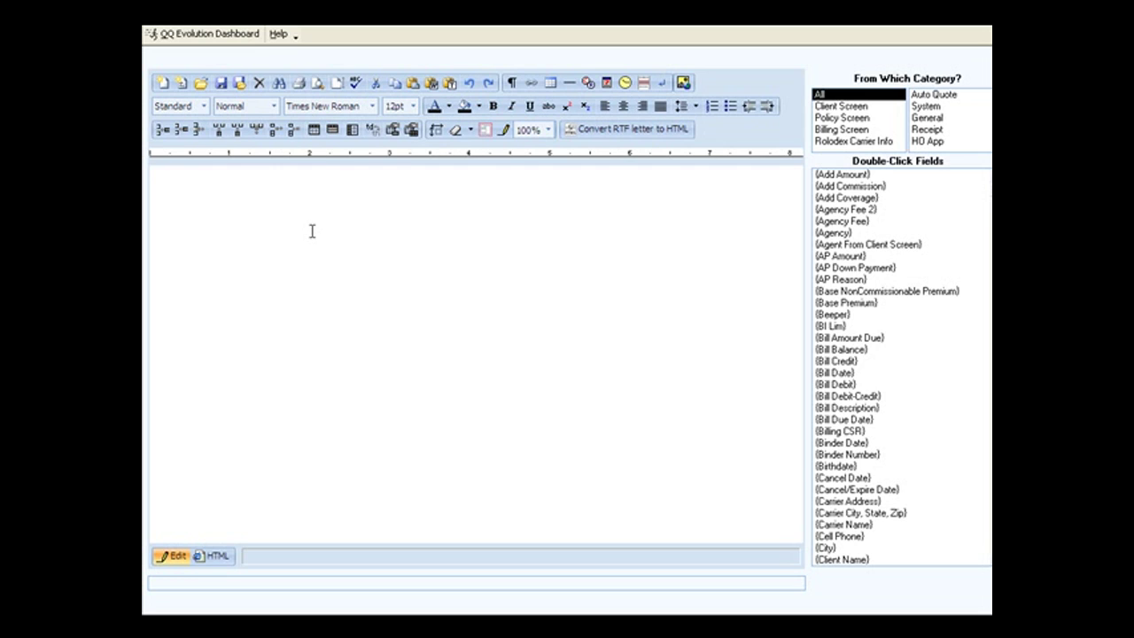
pyautogui.click(180, 83)
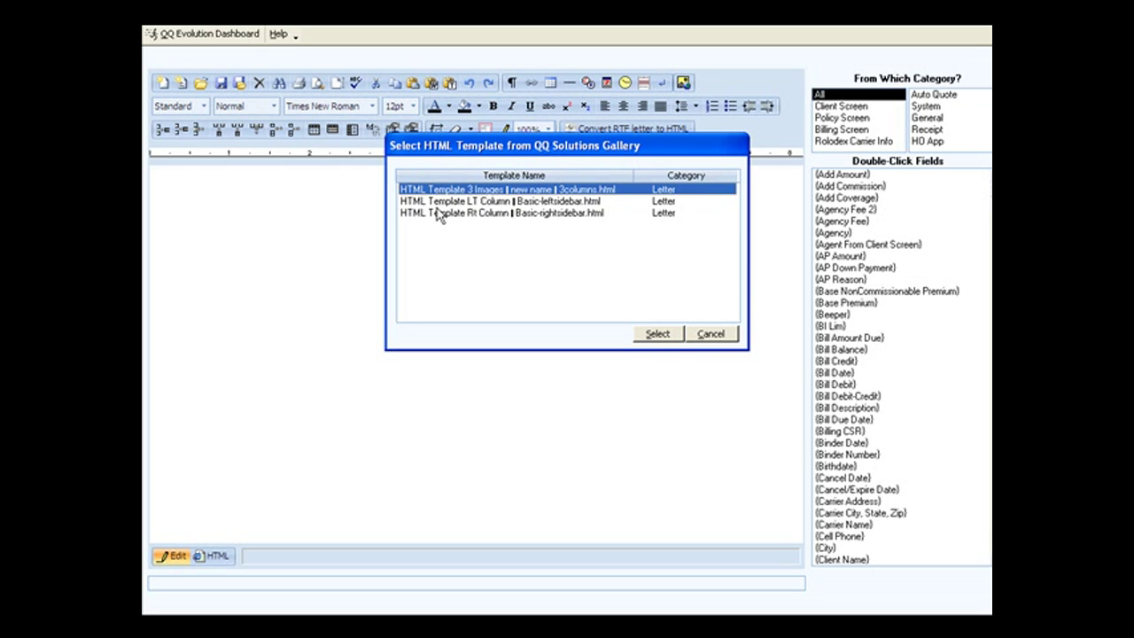
pyautogui.click(656, 333)
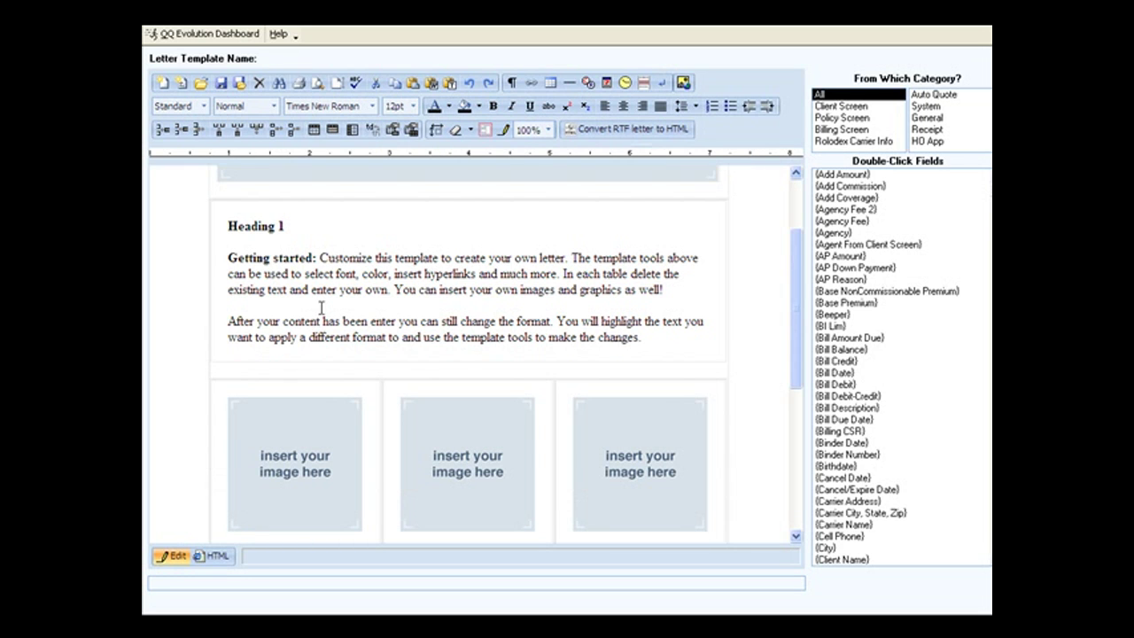
pyautogui.scroll(2, 545, 354)
pyautogui.scroll(-3, 677, 358)
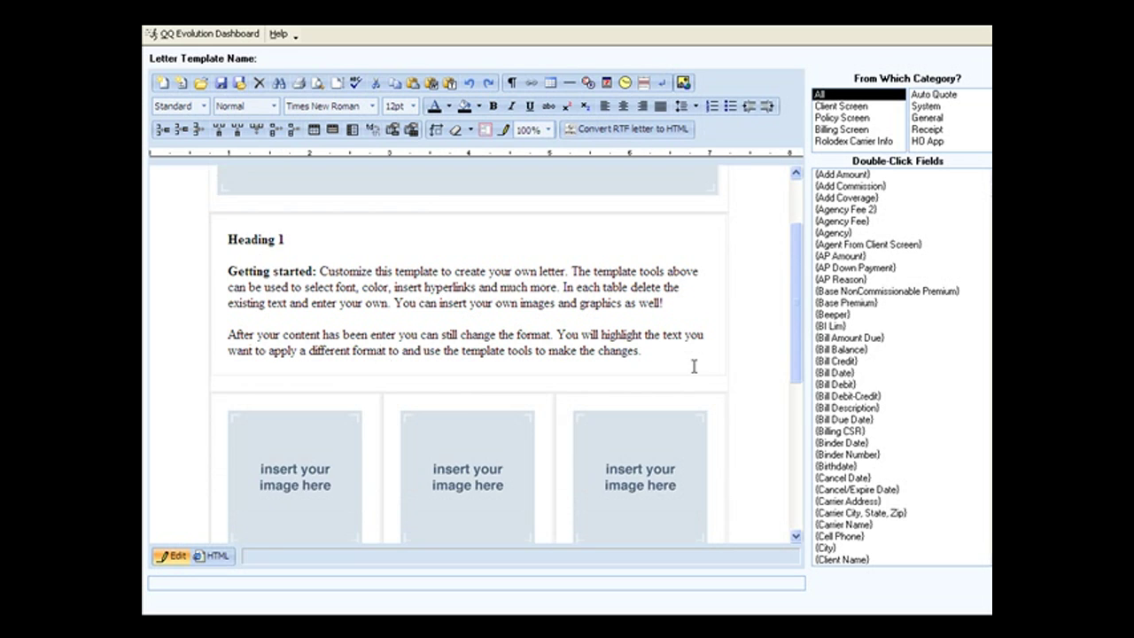
pyautogui.scroll(1, 240, 231)
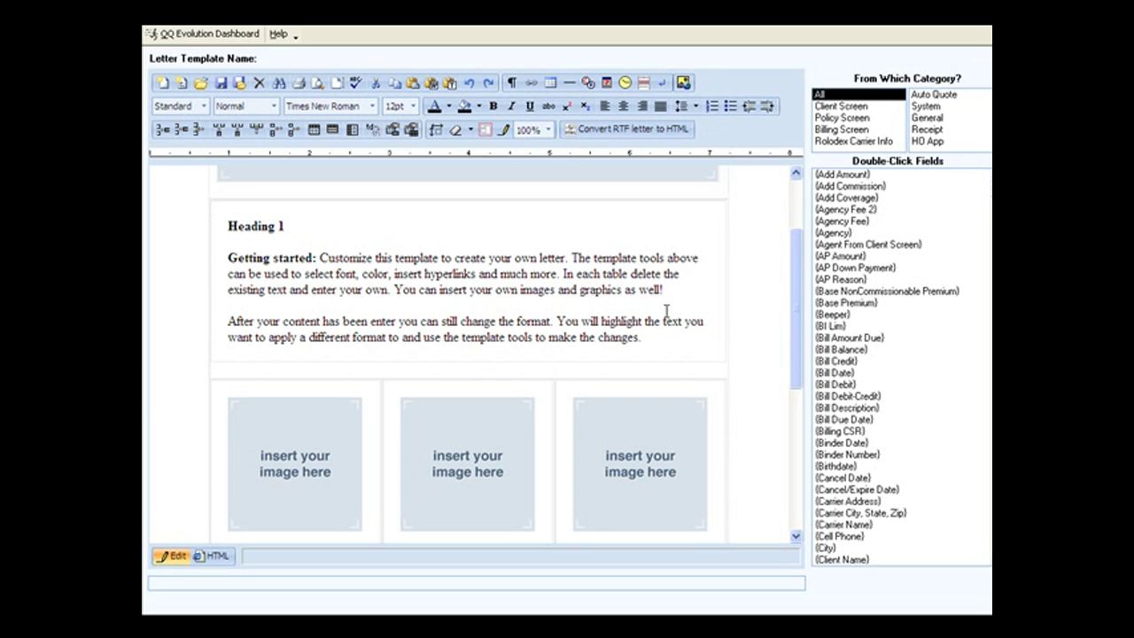
pyautogui.scroll(-6, 771, 329)
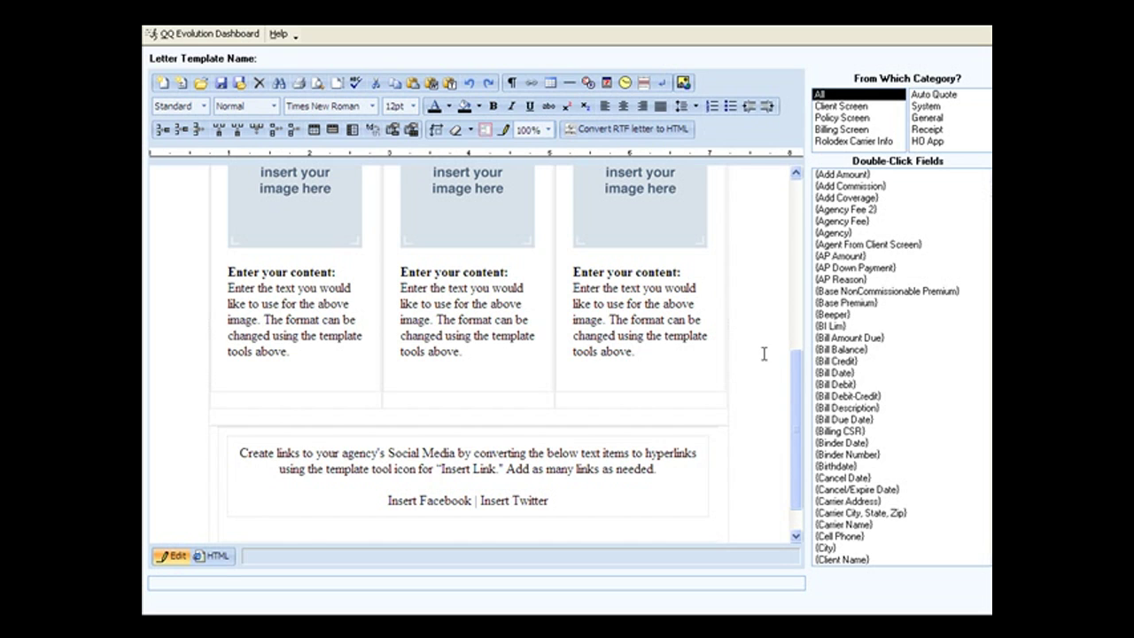
pyautogui.scroll(10, 762, 346)
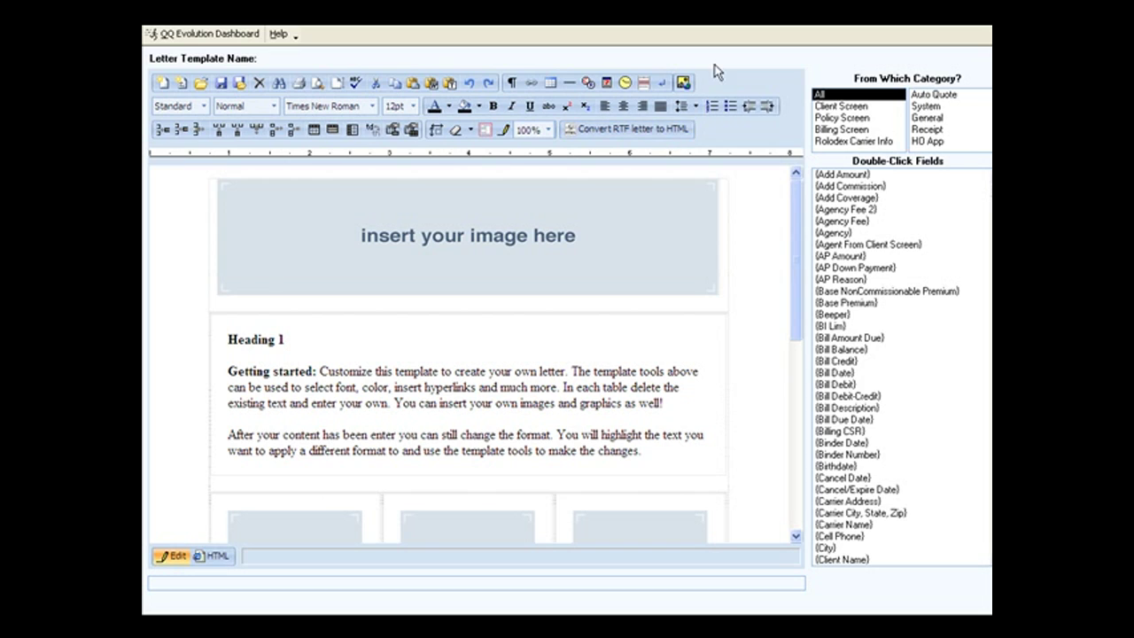
# Open the image selection for the letter and try uploading a new image, cancelling the agency sharing choice
pyautogui.click(681, 81)
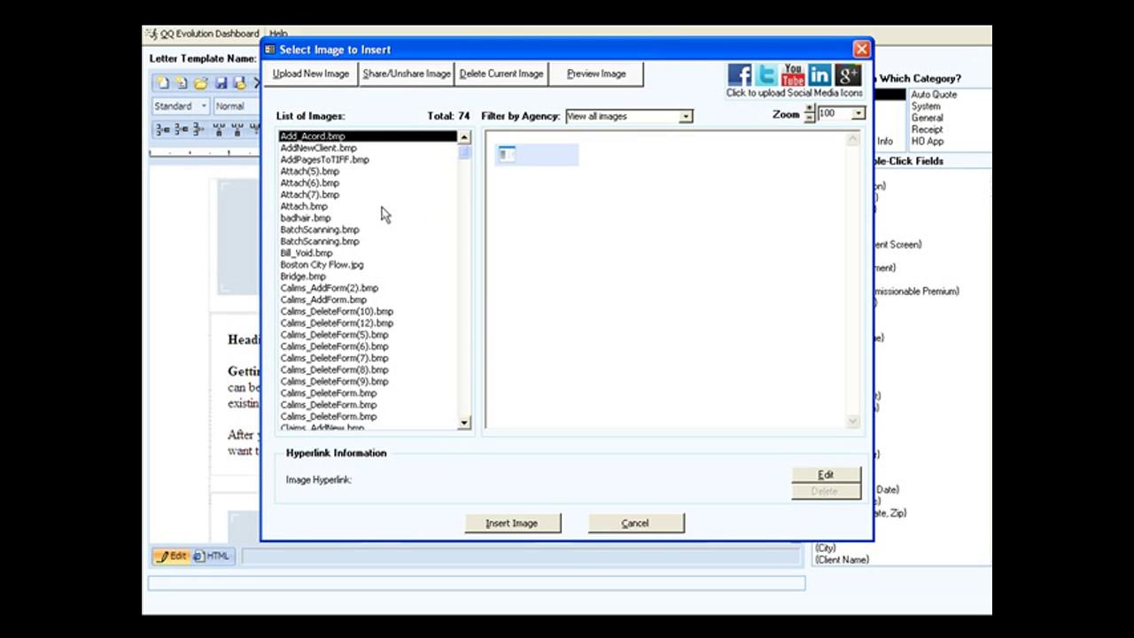
pyautogui.click(310, 80)
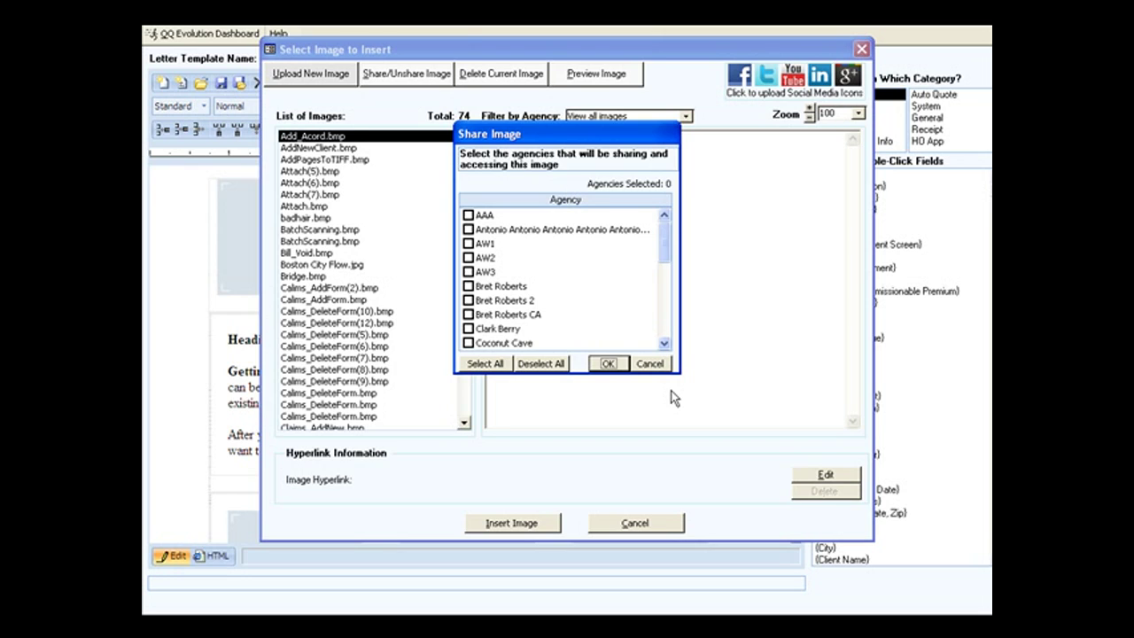
pyautogui.click(652, 365)
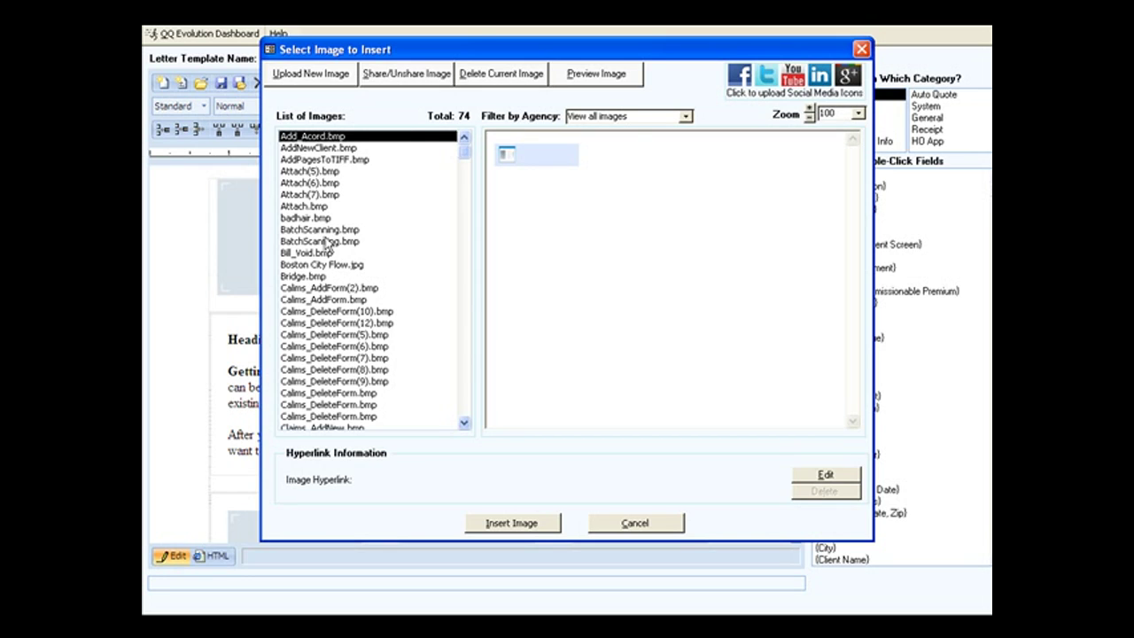
# Select AddNewClient.bmp in the image list, request its deletion and decline it
pyautogui.click(346, 232)
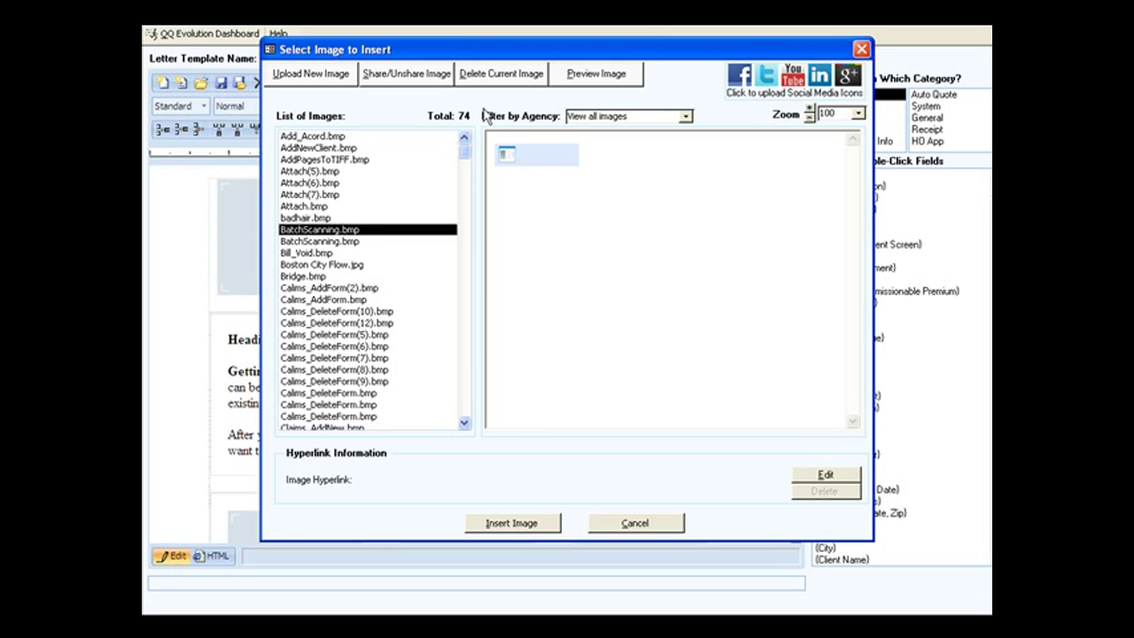
pyautogui.click(341, 151)
pyautogui.click(498, 78)
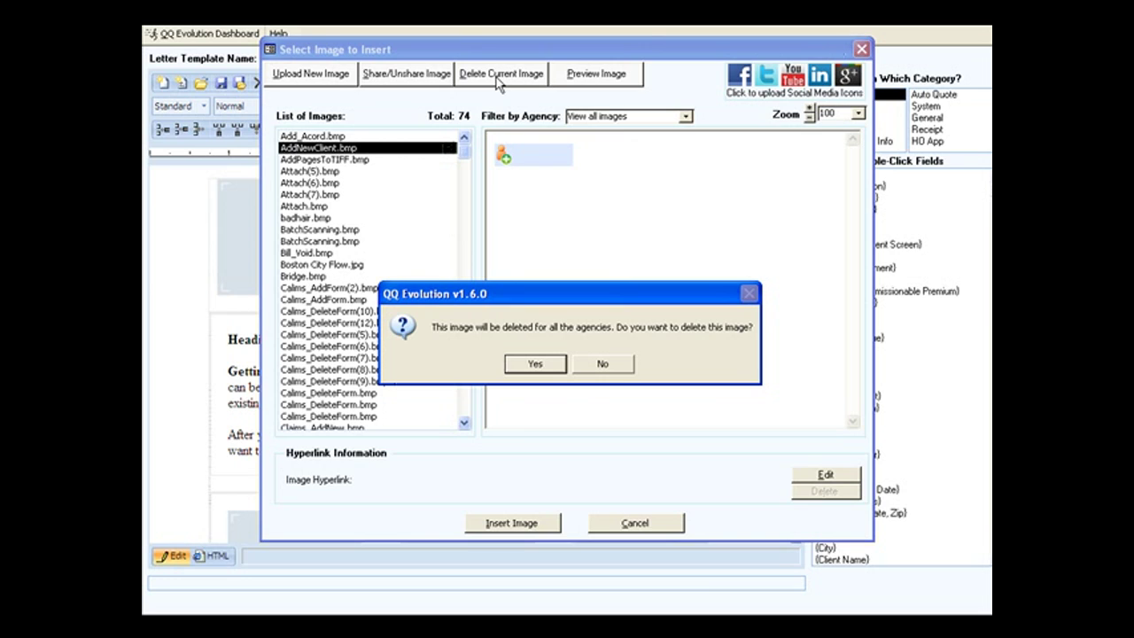
pyautogui.click(620, 366)
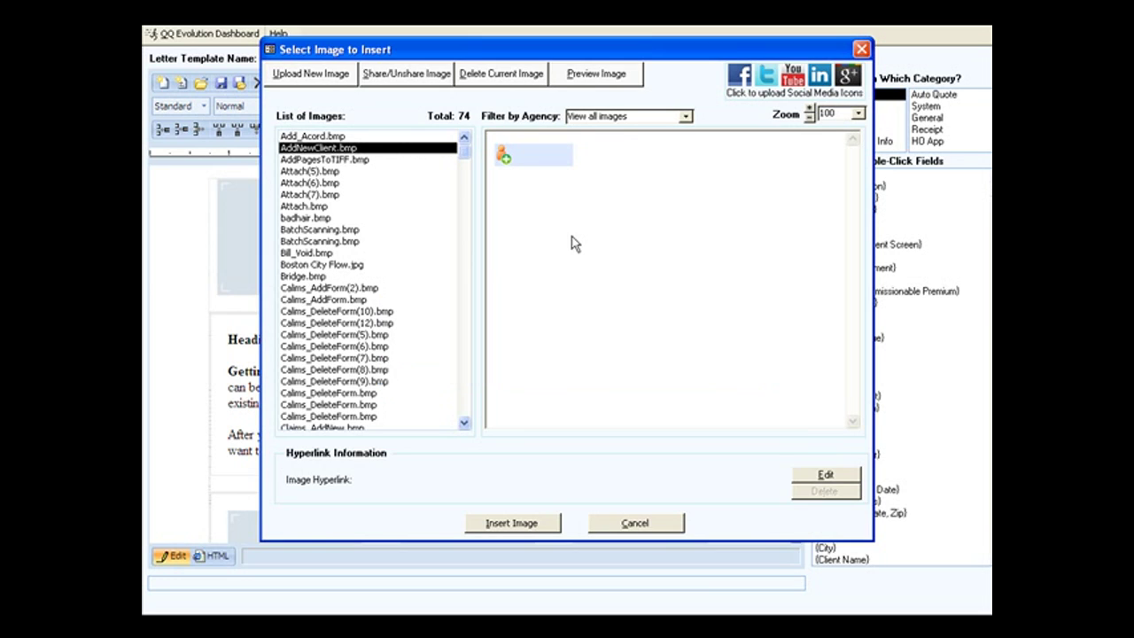
# Preview AddNewClient.bmp in the external image program and close the preview
pyautogui.click(585, 76)
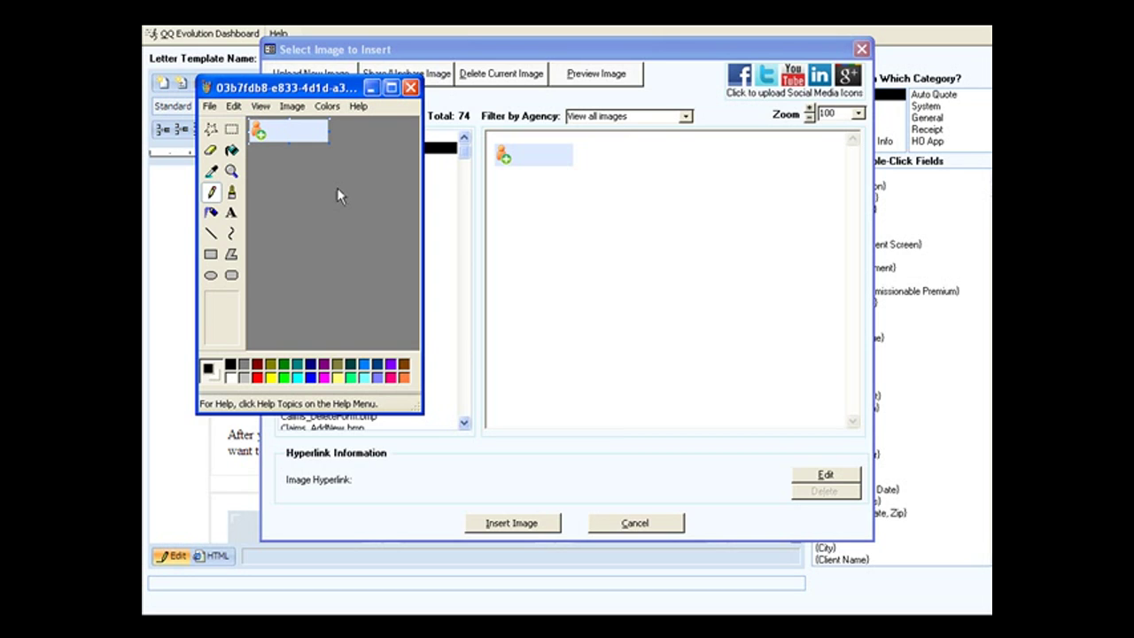
pyautogui.click(410, 89)
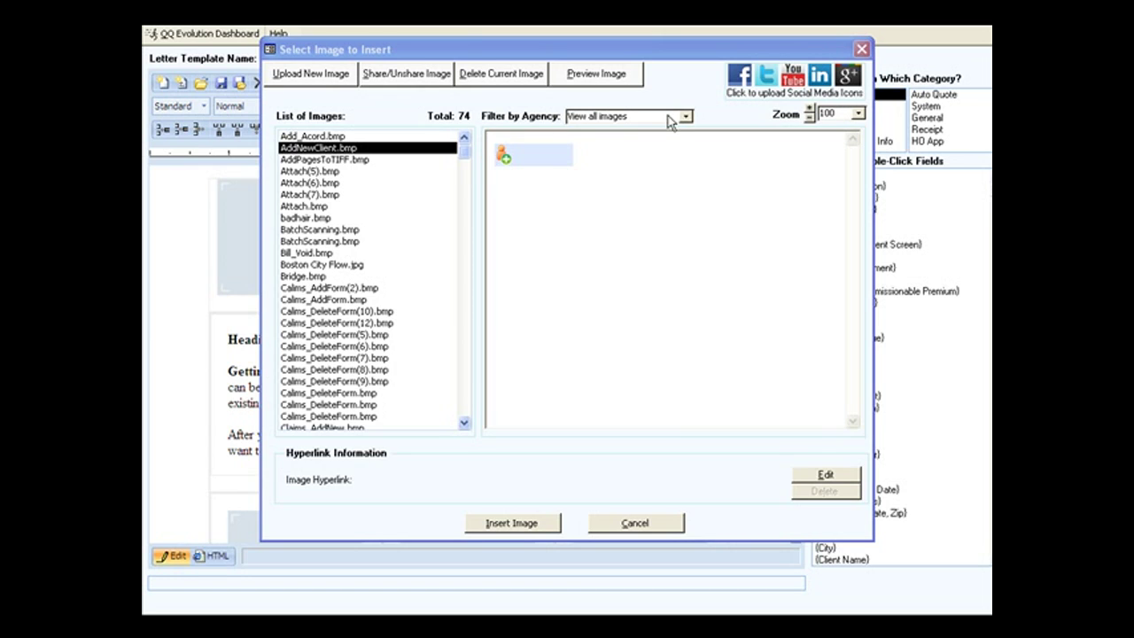
# Start adding the Facebook social media icon to the image list and share it with all agencies
pyautogui.click(743, 76)
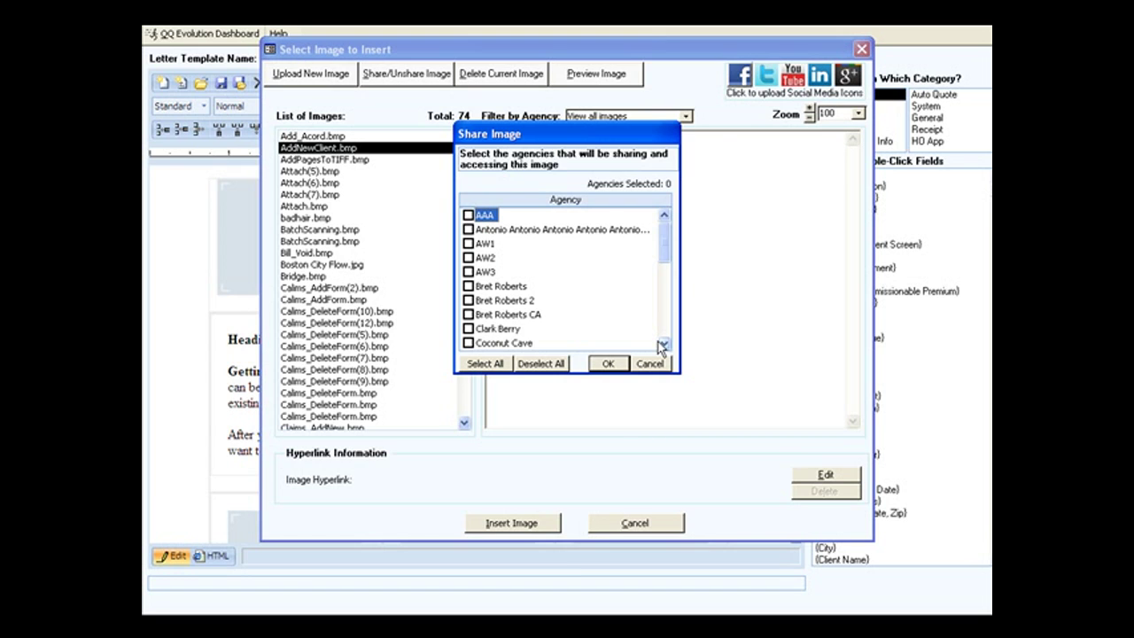
pyautogui.click(663, 346)
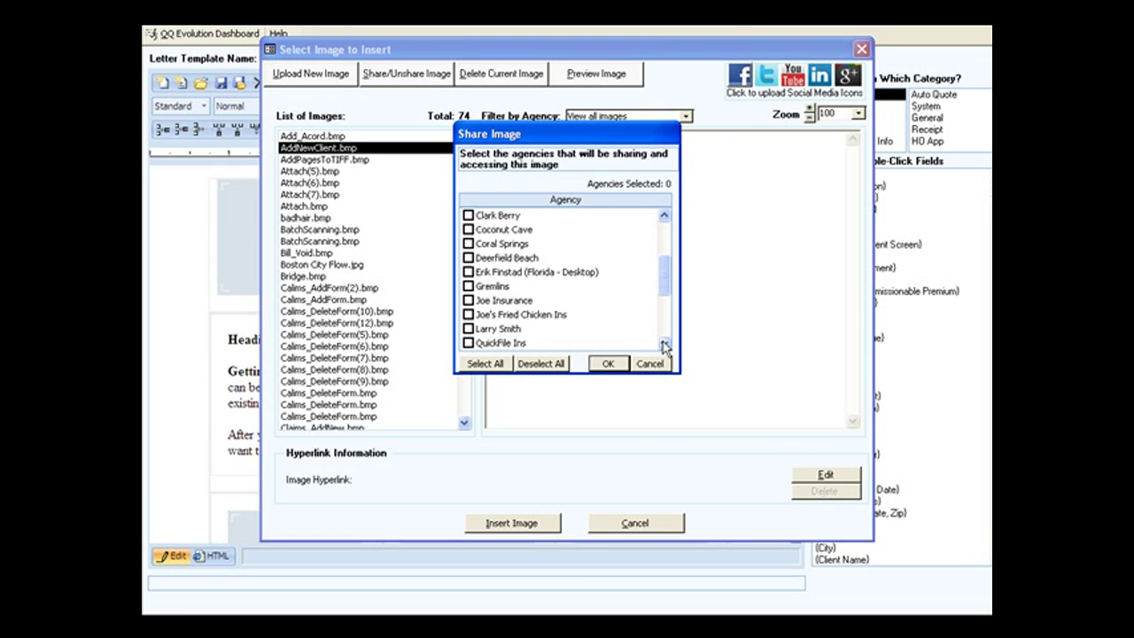
pyautogui.click(468, 215)
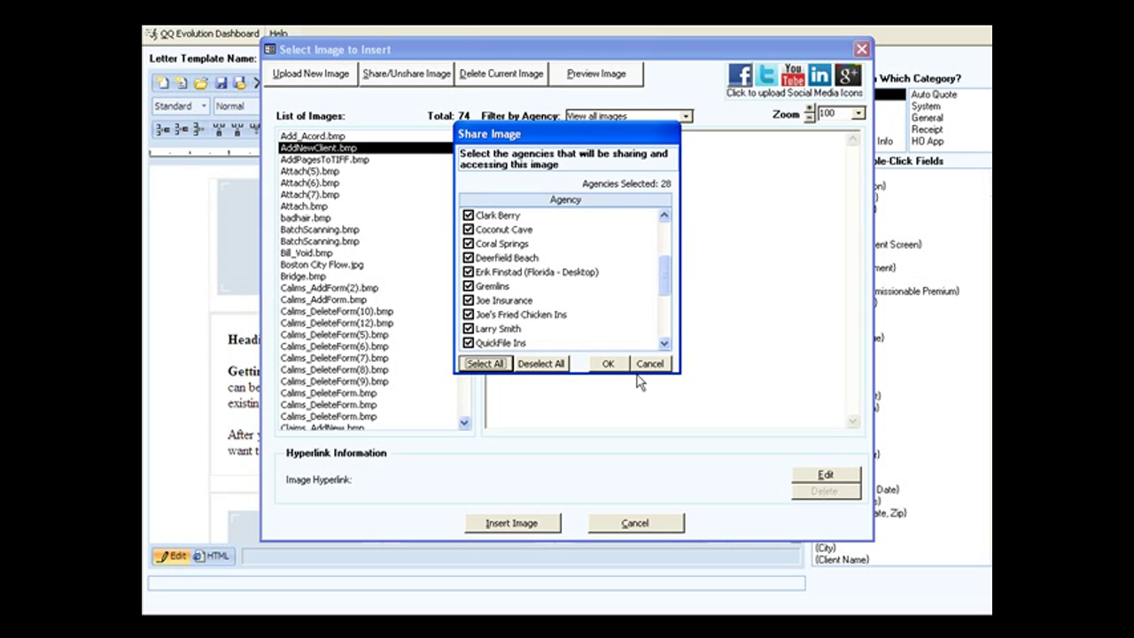
pyautogui.click(608, 365)
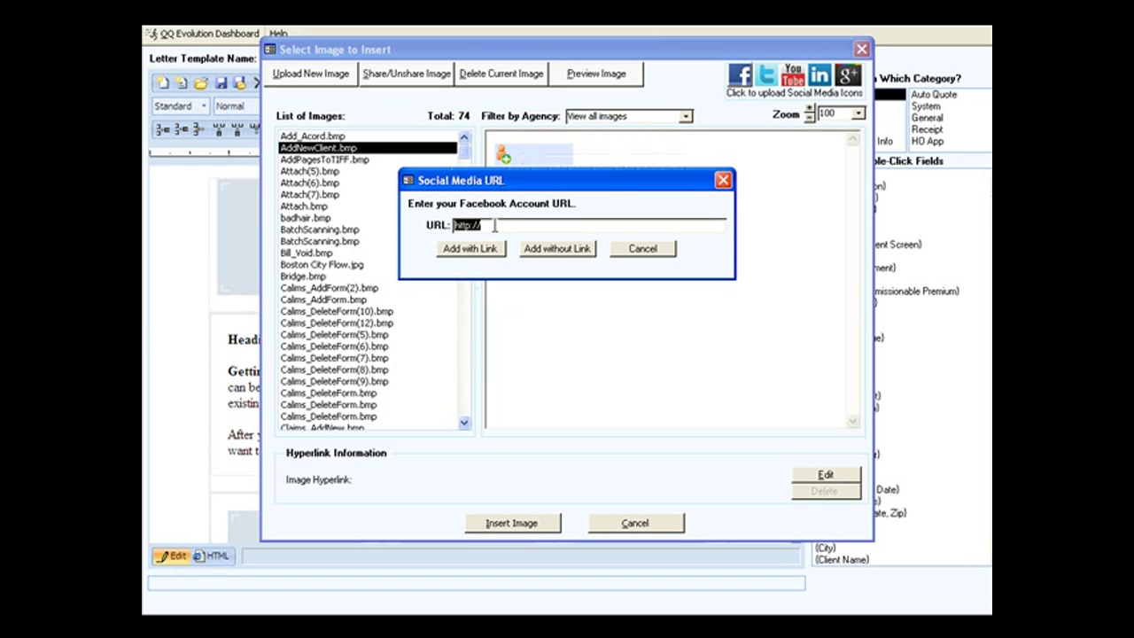
pyautogui.click(494, 225)
pyautogui.write('facebook.com')
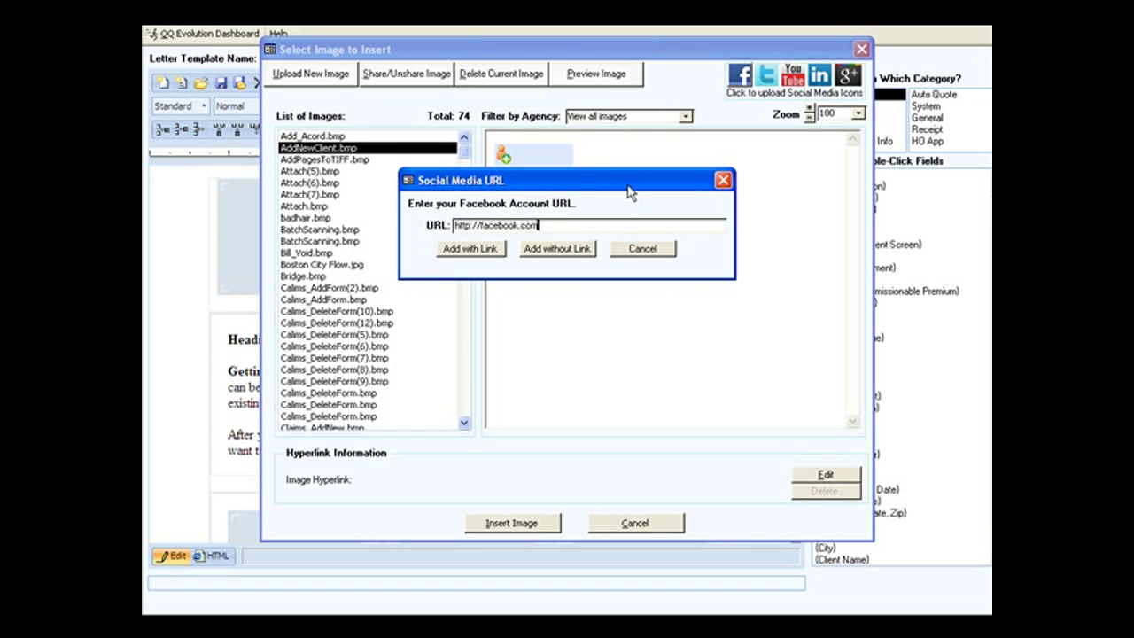
pyautogui.click(482, 250)
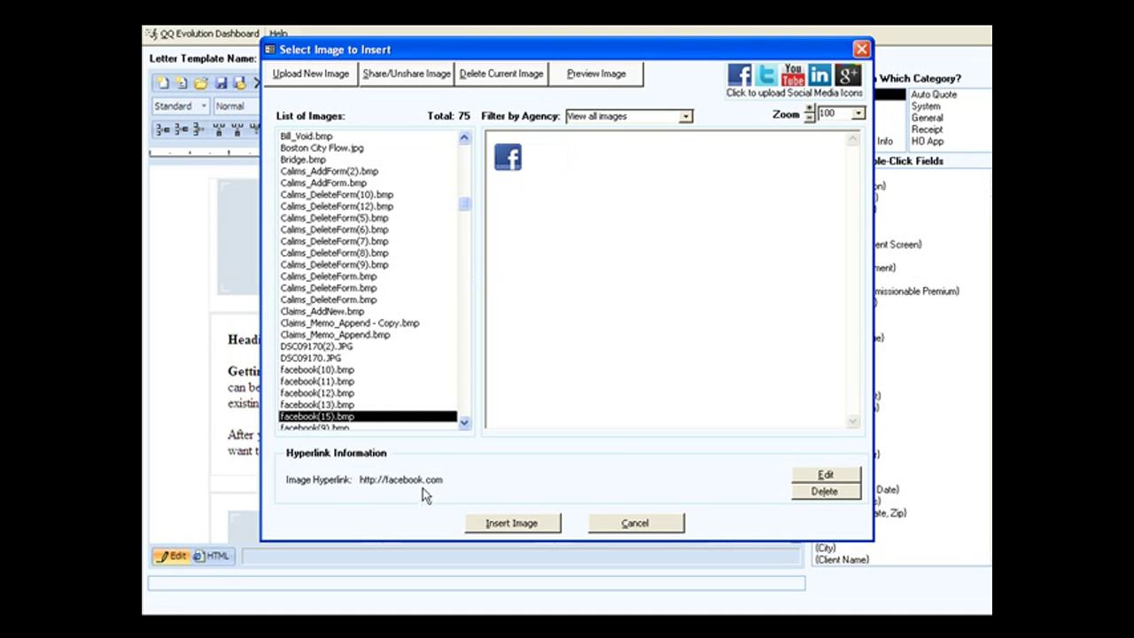
pyautogui.click(339, 302)
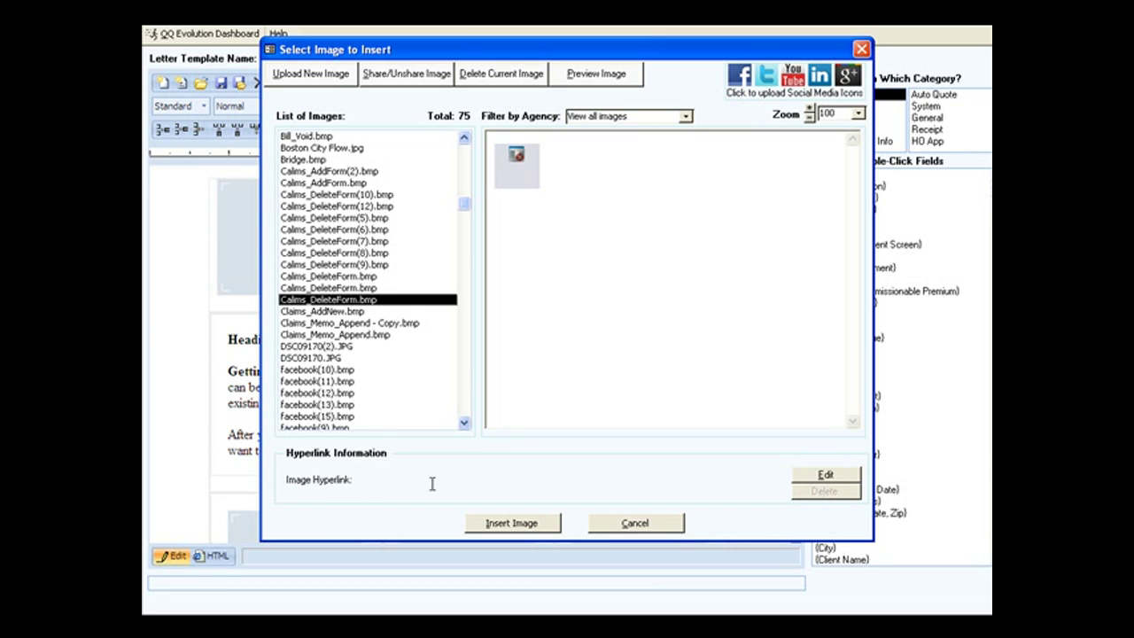
pyautogui.click(838, 476)
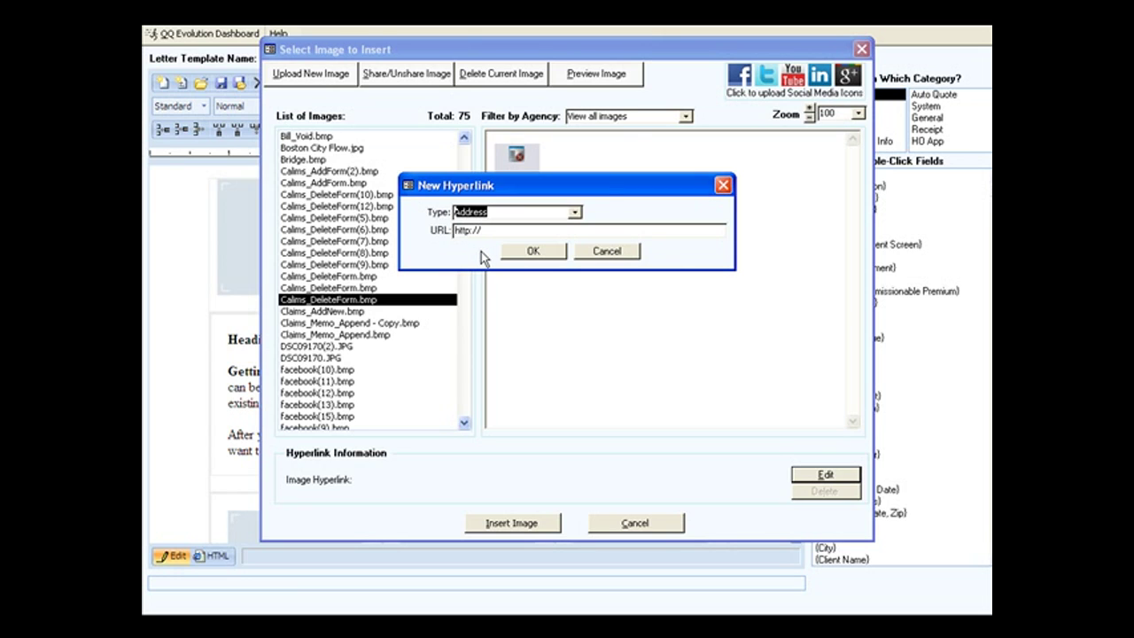
pyautogui.click(541, 253)
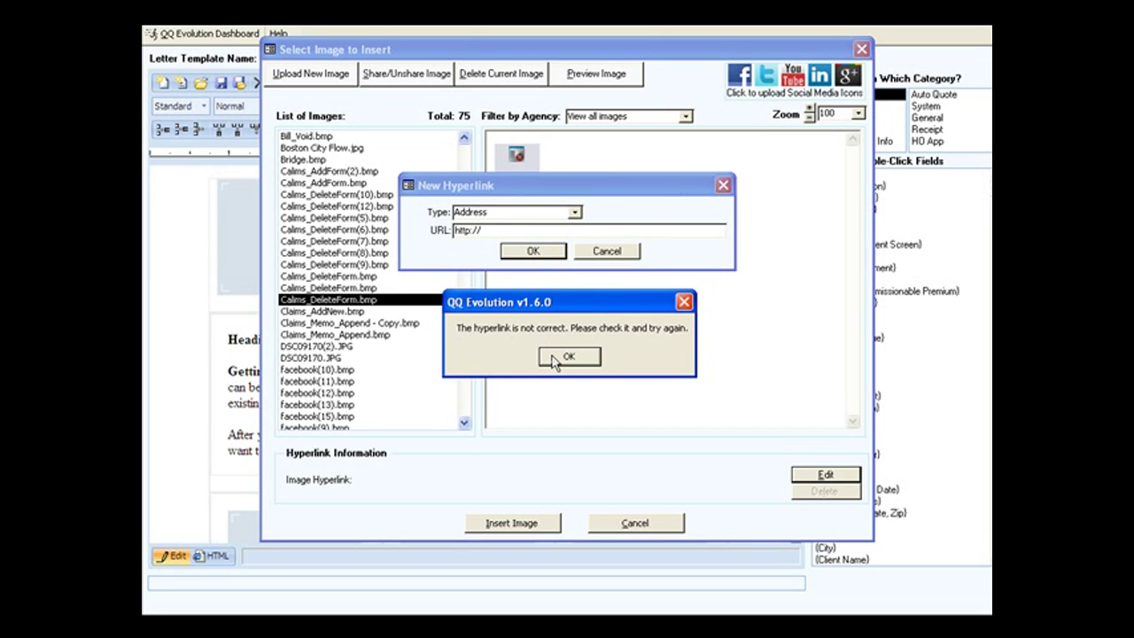
pyautogui.click(585, 356)
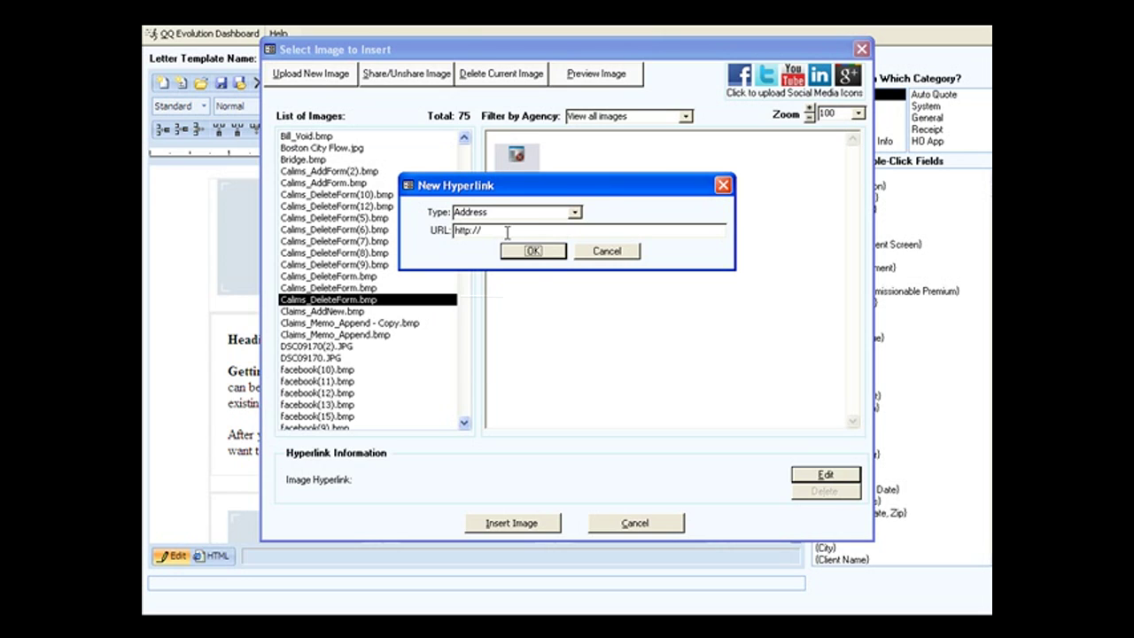
pyautogui.click(608, 253)
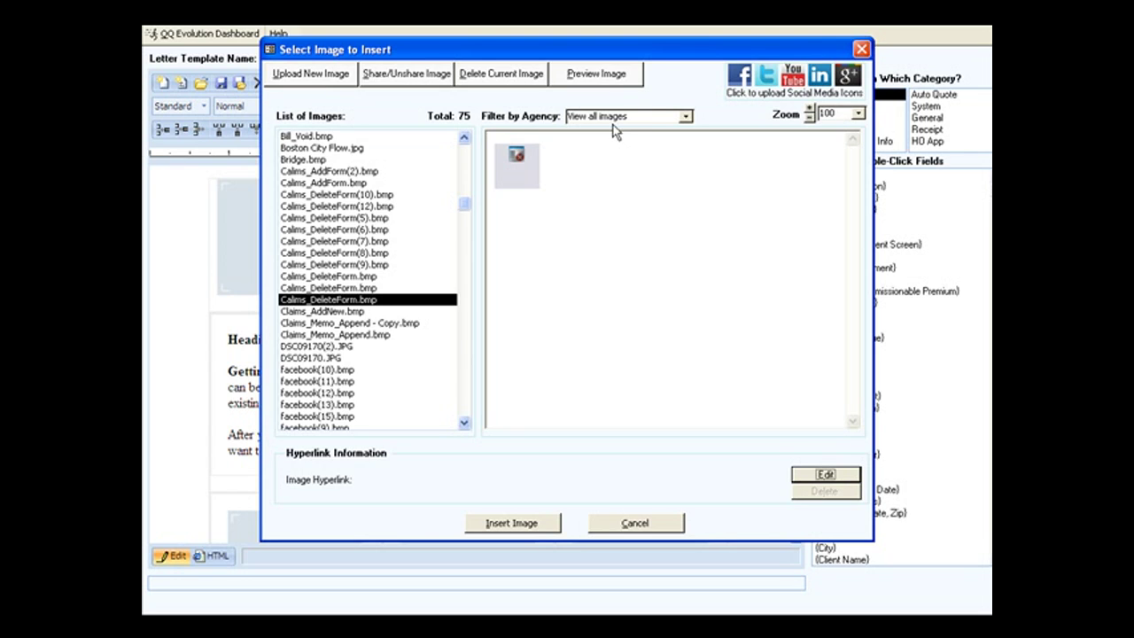
# Filter the image list by the agency whose name ends in CA and view linkedin.bmp
pyautogui.click(687, 117)
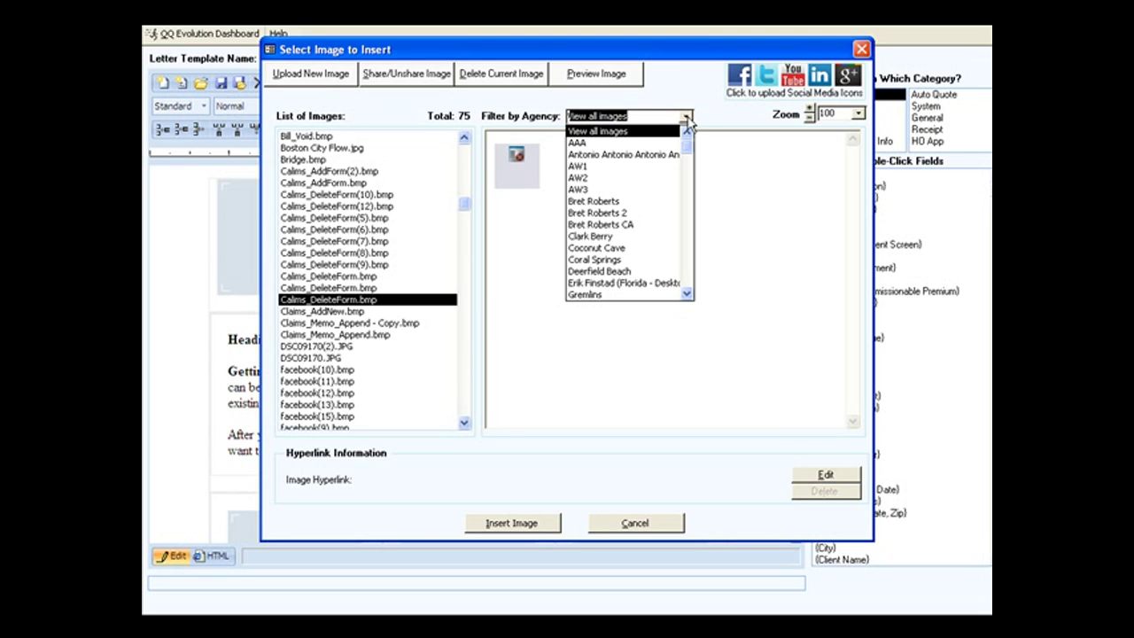
pyautogui.click(599, 225)
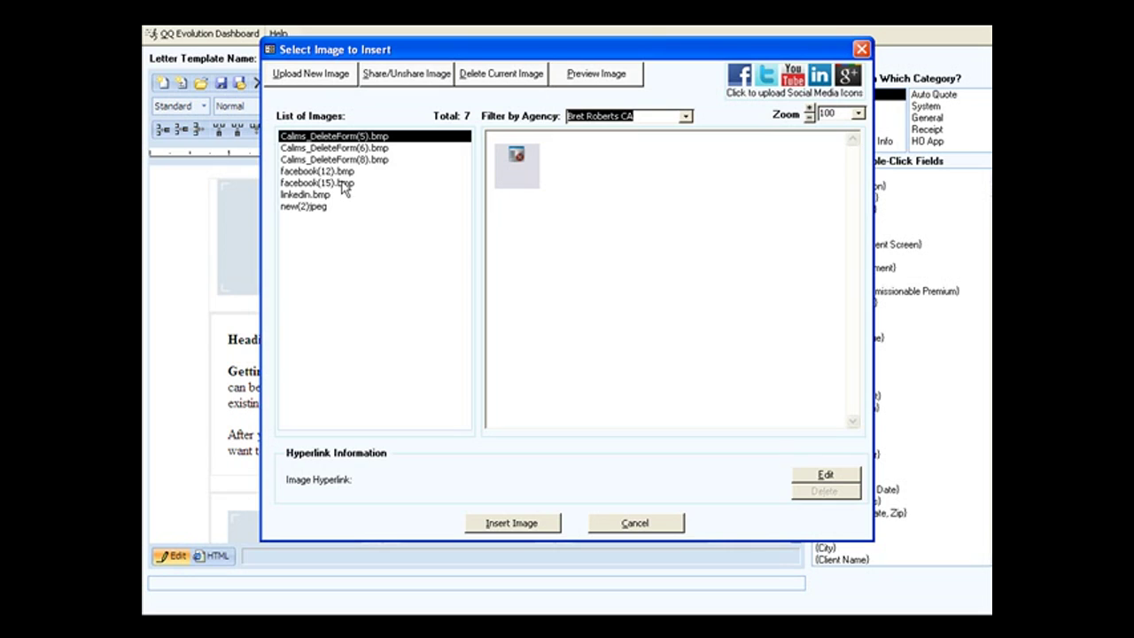
pyautogui.click(315, 195)
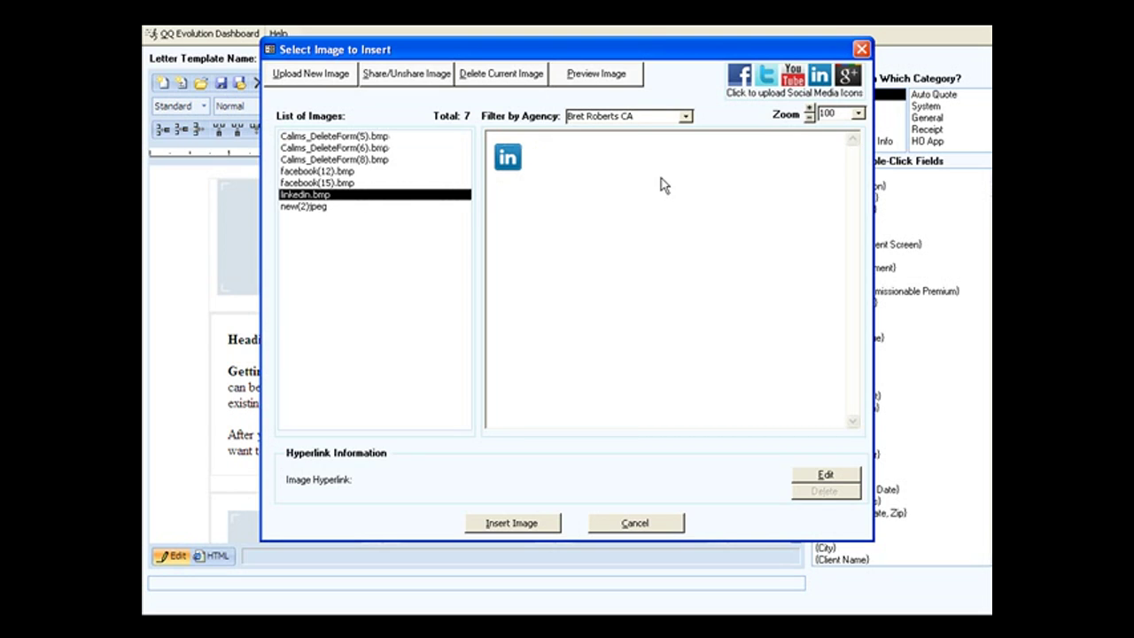
# Enlarge and shrink the preview of linkedin.bmp, and return its zoom to 100
pyautogui.click(809, 109)
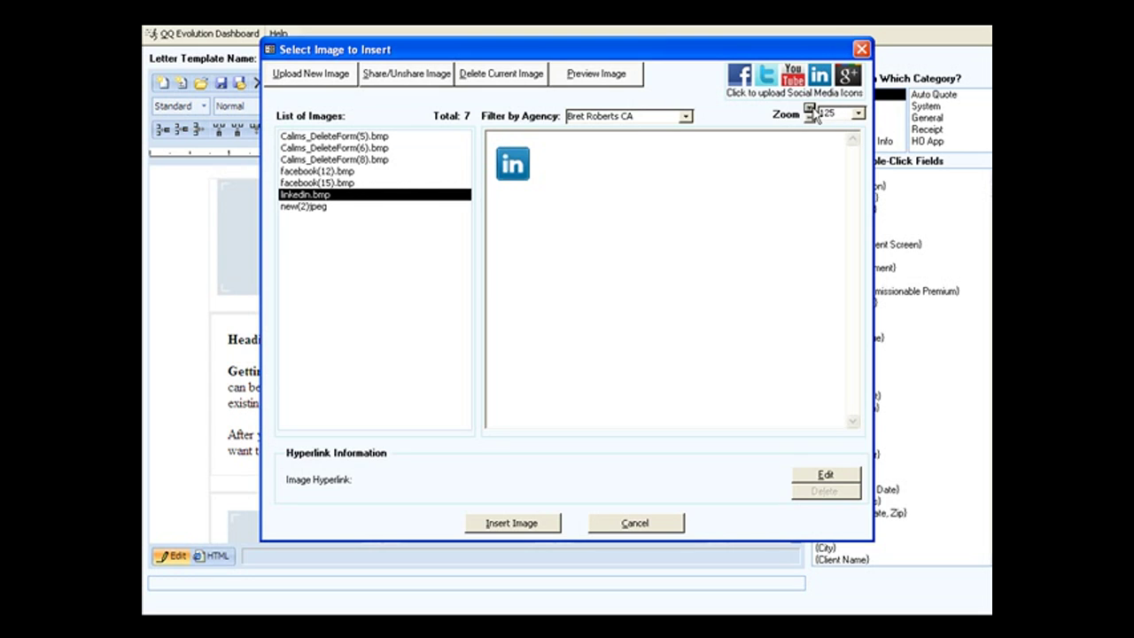
pyautogui.click(810, 109)
pyautogui.click(809, 109)
pyautogui.click(809, 118)
pyautogui.click(808, 118)
pyautogui.click(808, 118)
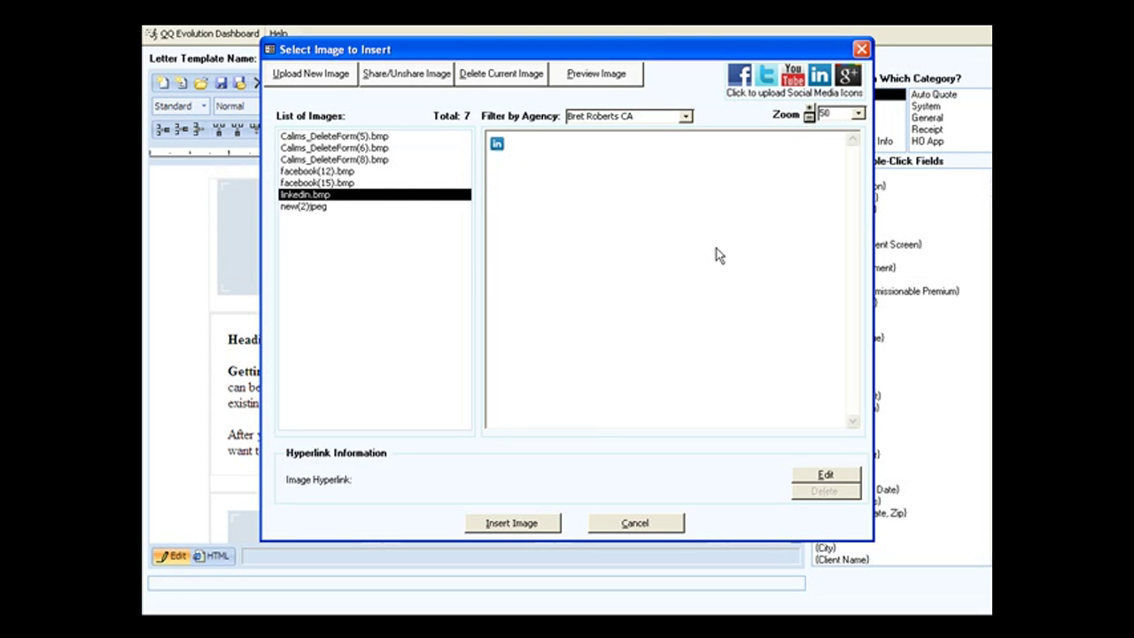
pyautogui.click(809, 108)
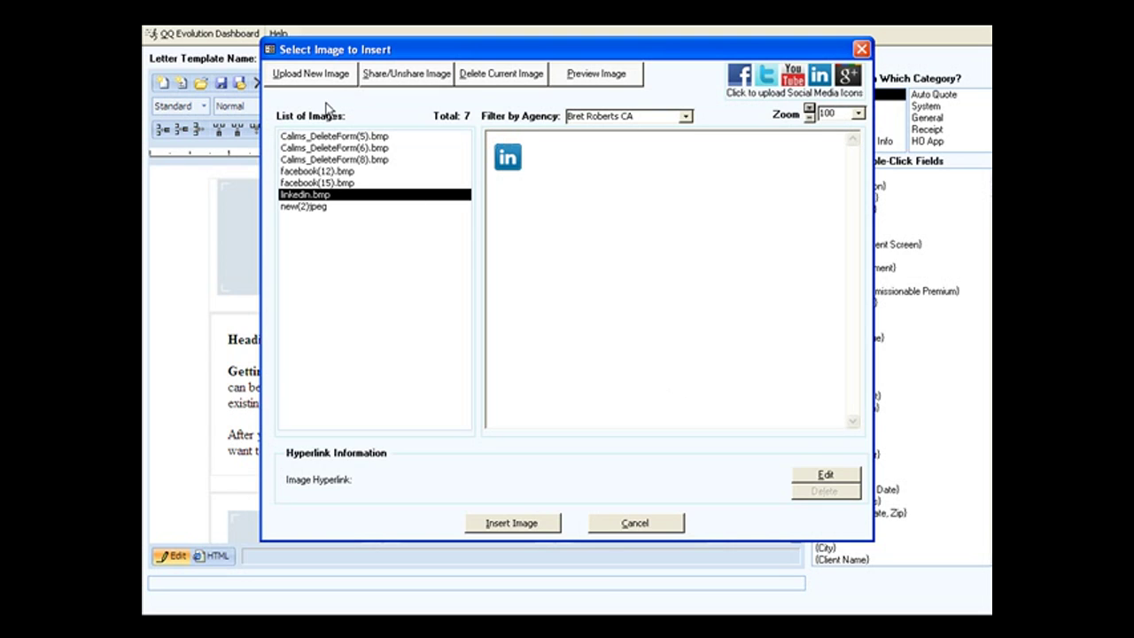
# Reset the agency filter so that it is set to View all images
pyautogui.click(685, 116)
pyautogui.scroll(5, 691, 232)
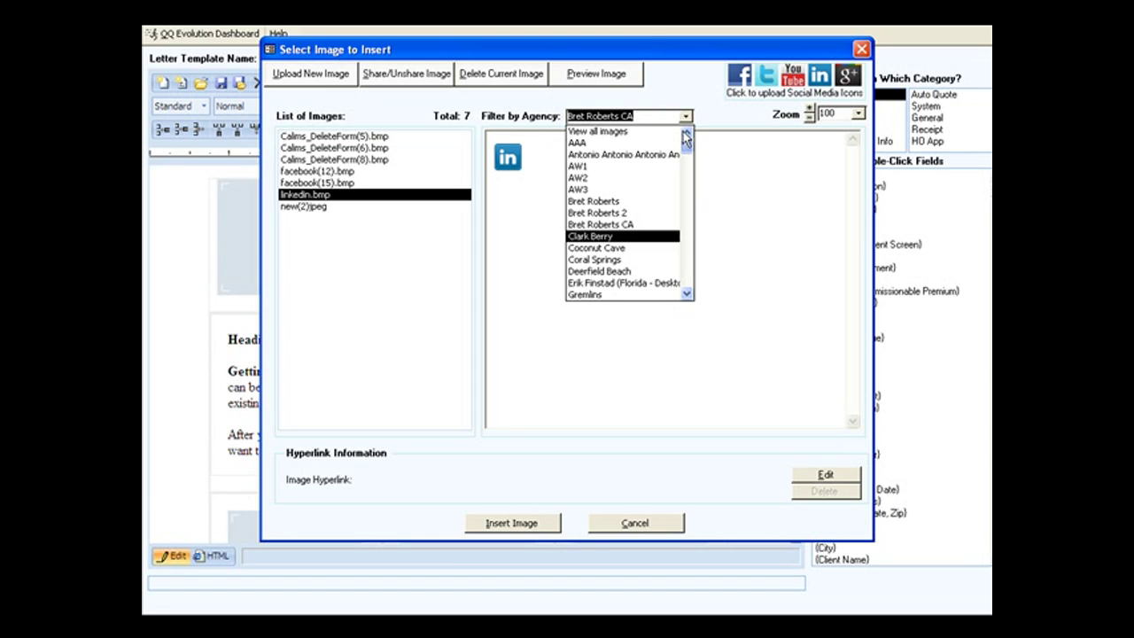
pyautogui.click(656, 133)
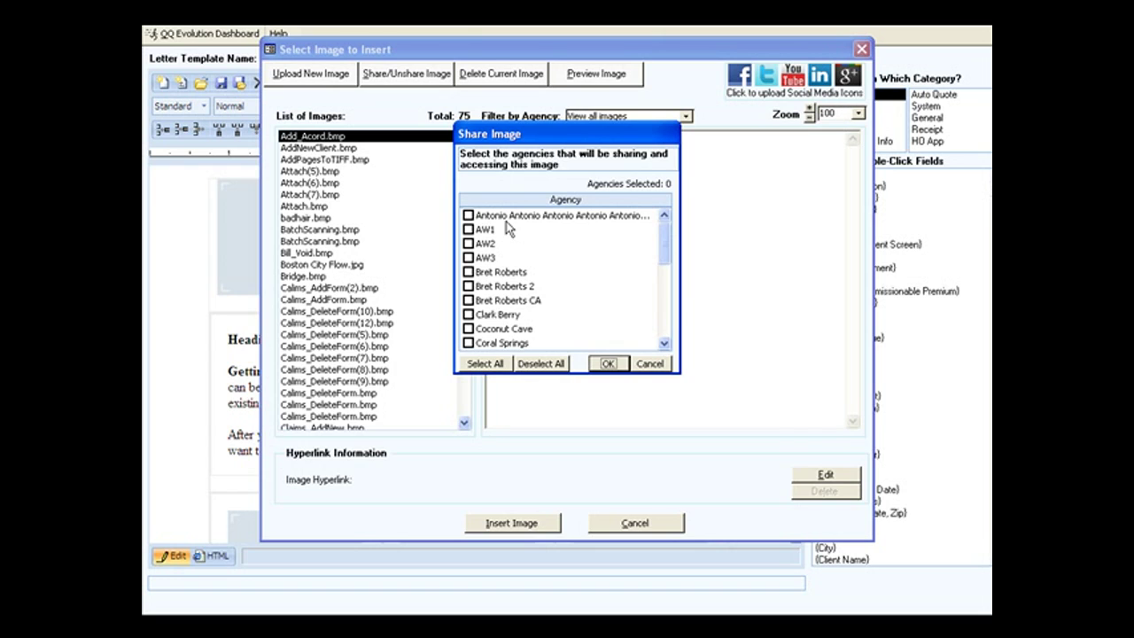
# Upload Winter.jpg from the Sample Pictures folder in My Pictures and share it with all agencies
pyautogui.click(486, 363)
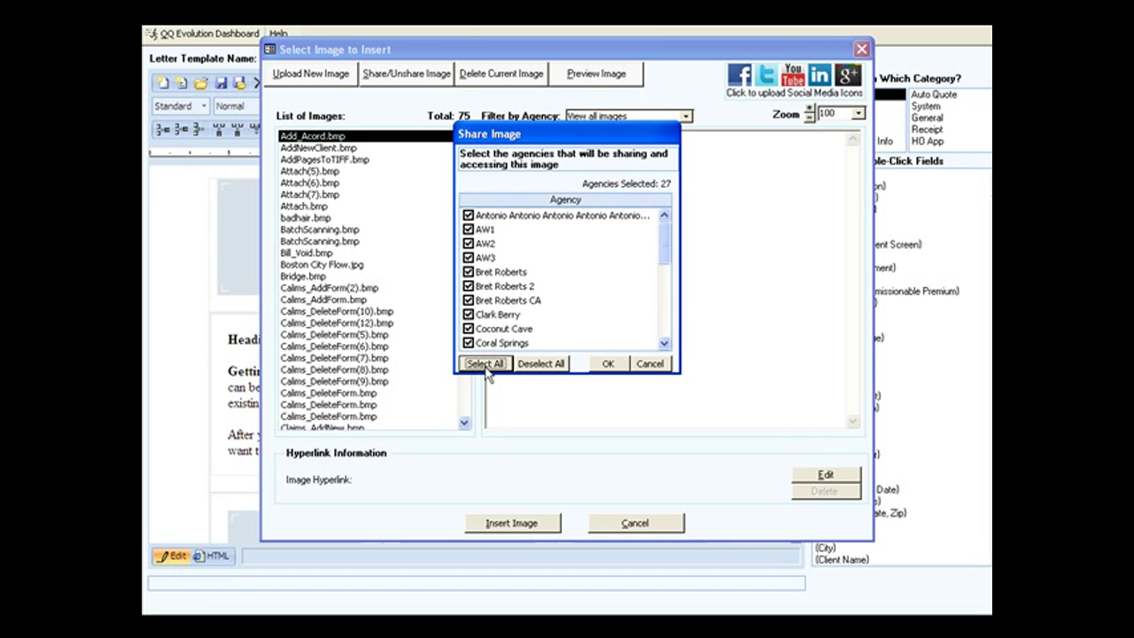
pyautogui.click(608, 365)
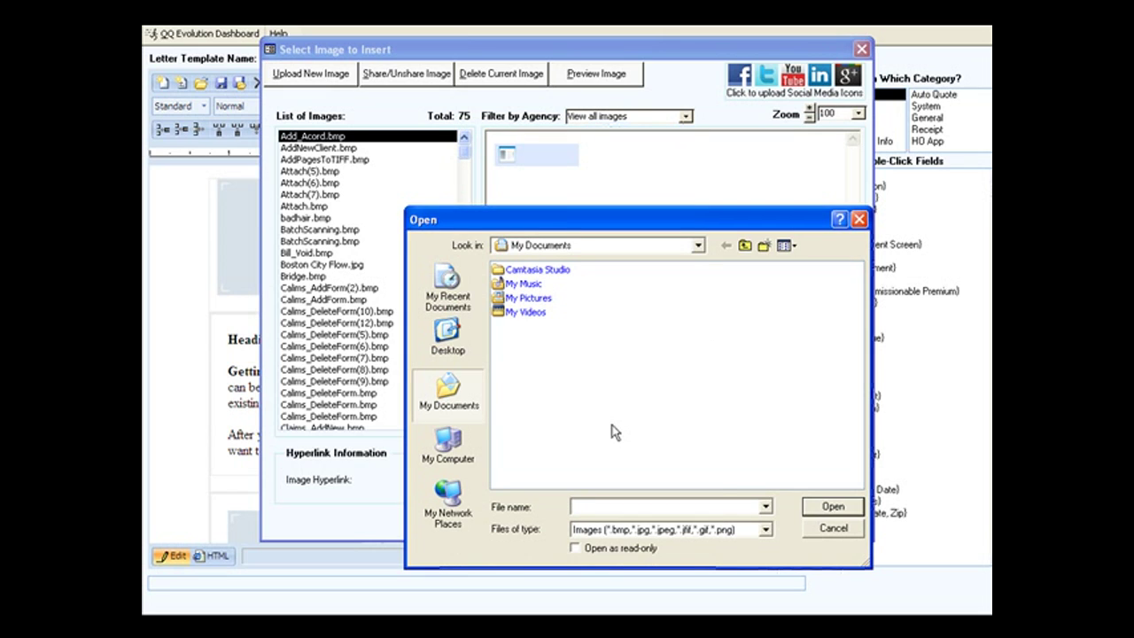
pyautogui.doubleClick(536, 301)
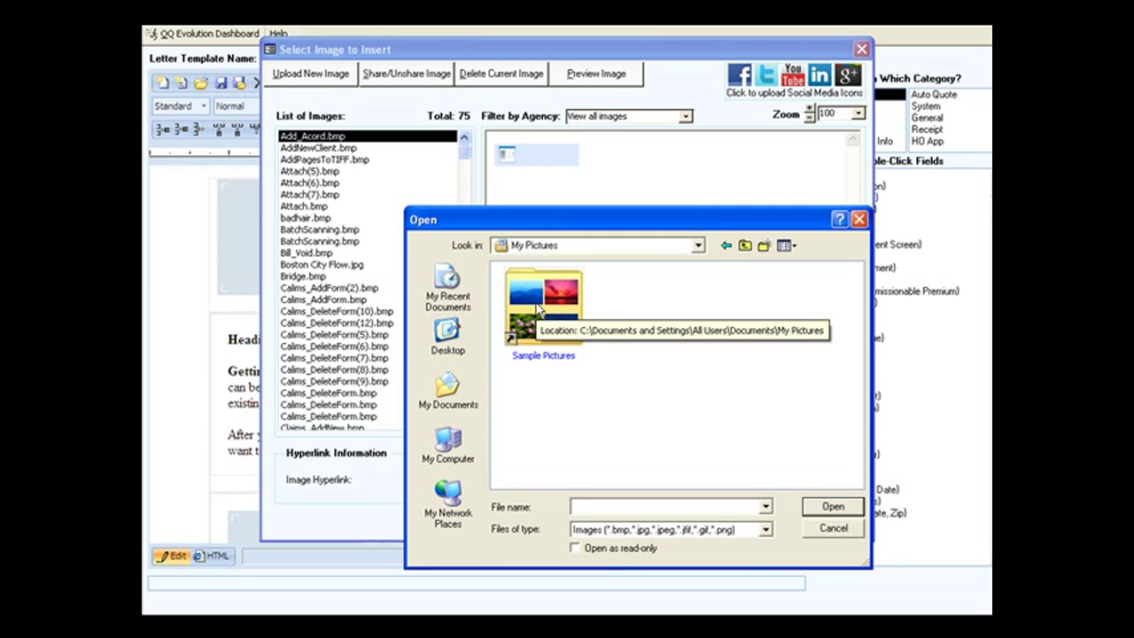
pyautogui.doubleClick(538, 306)
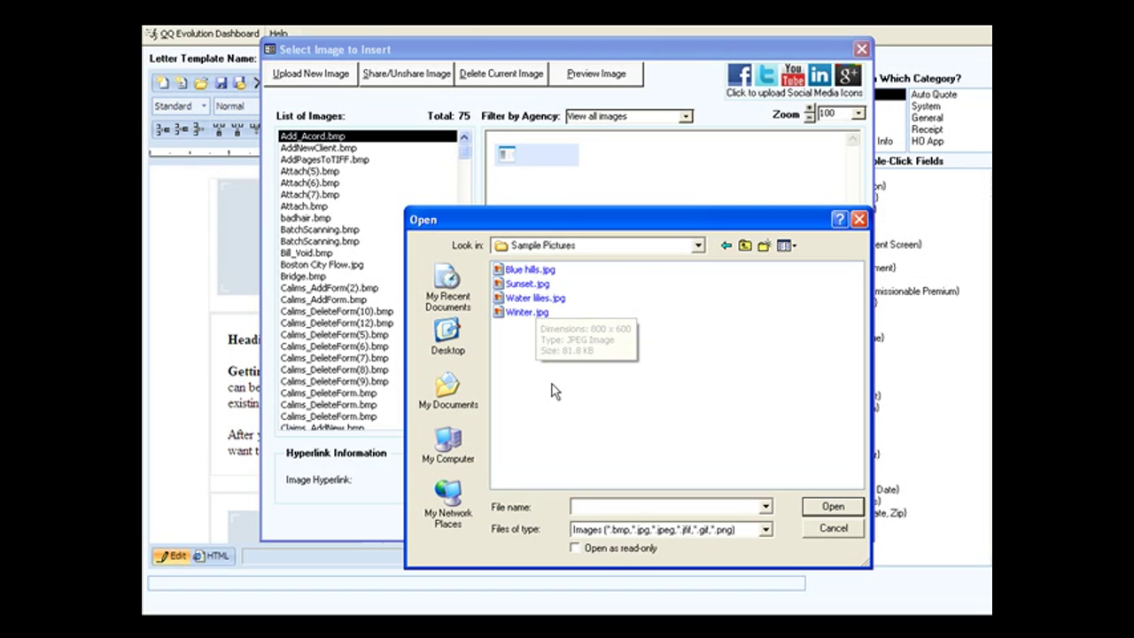
pyautogui.click(527, 315)
pyautogui.click(816, 512)
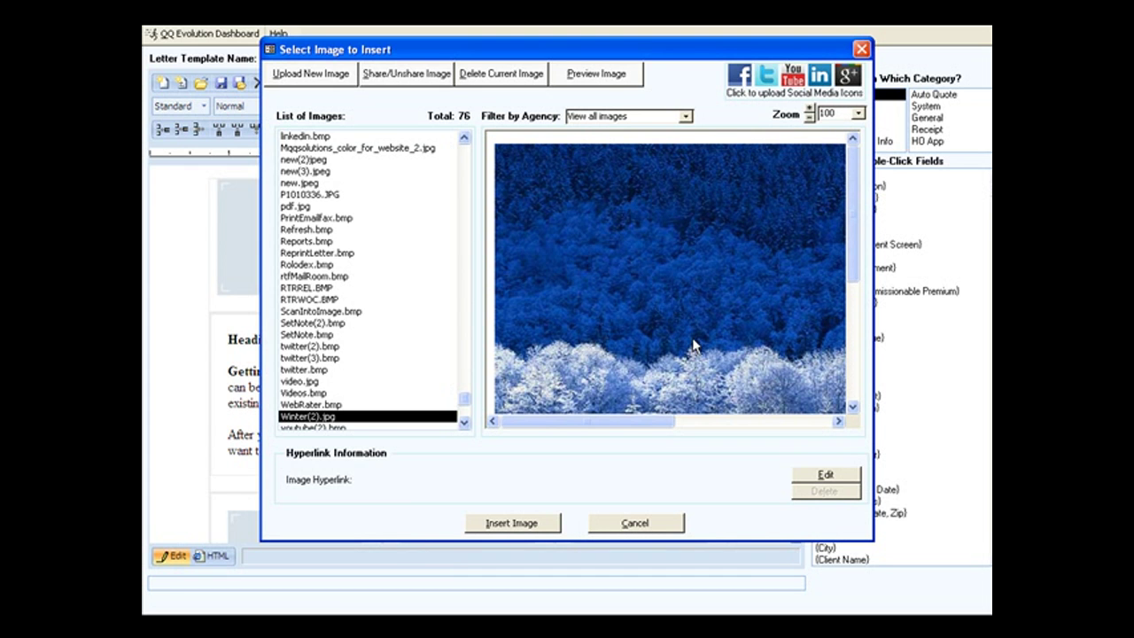
# Shrink the preview of the uploaded Winter(2).jpg and set its zoom to 50
pyautogui.click(809, 118)
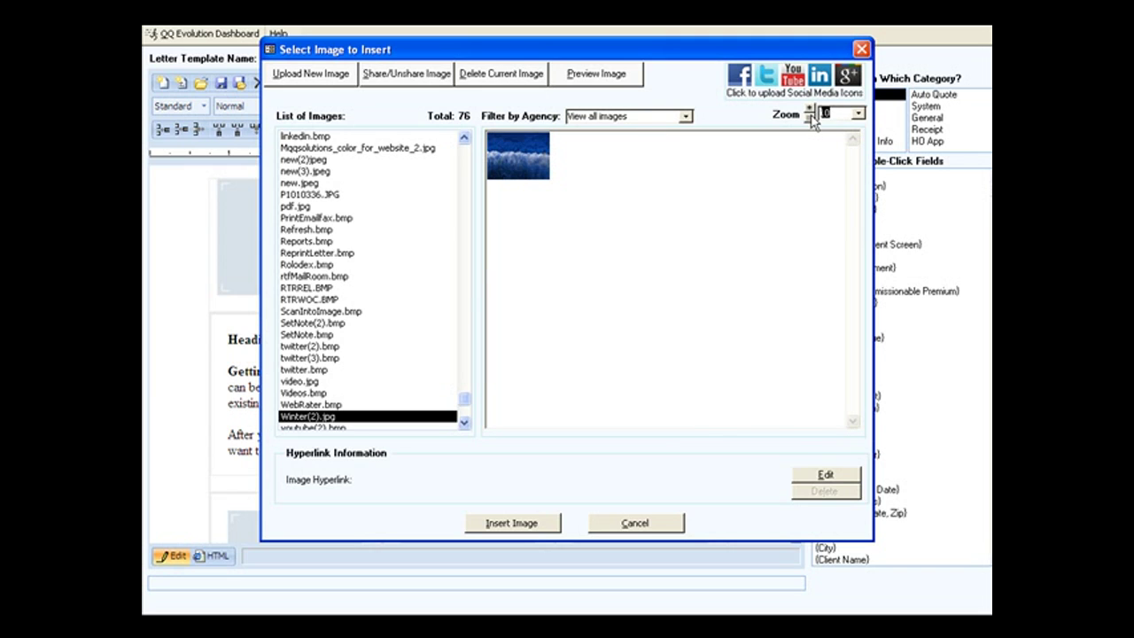
pyautogui.click(809, 108)
pyautogui.click(809, 108)
pyautogui.click(809, 108)
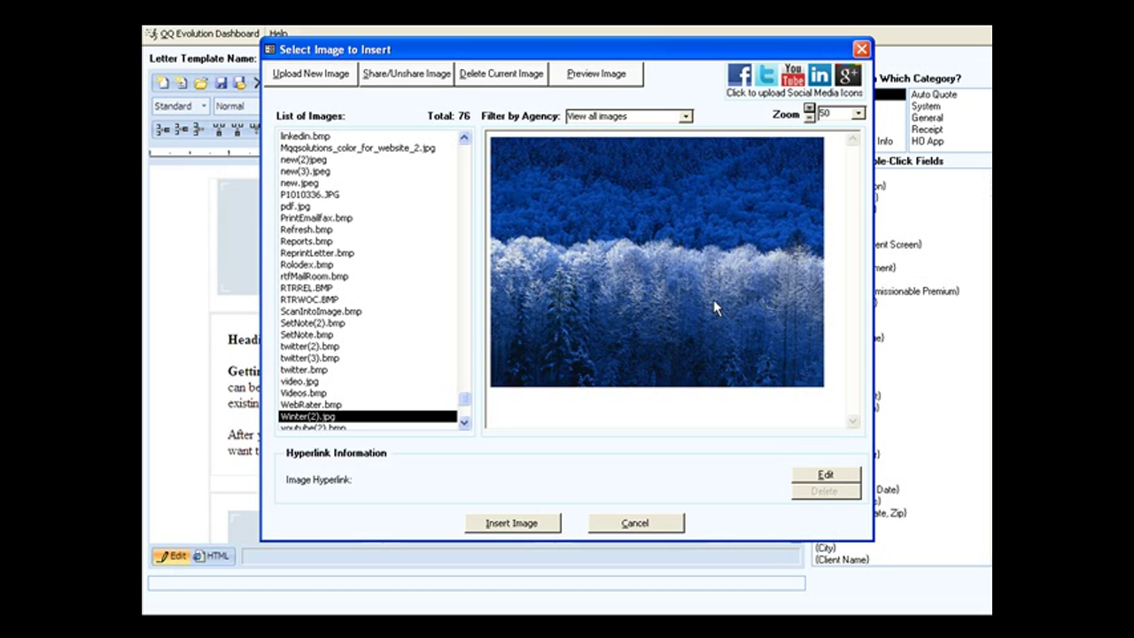
# Replace the first of the three image placeholders below the Heading 1 text with Winter(2).jpg
pyautogui.scroll(-1, 638, 337)
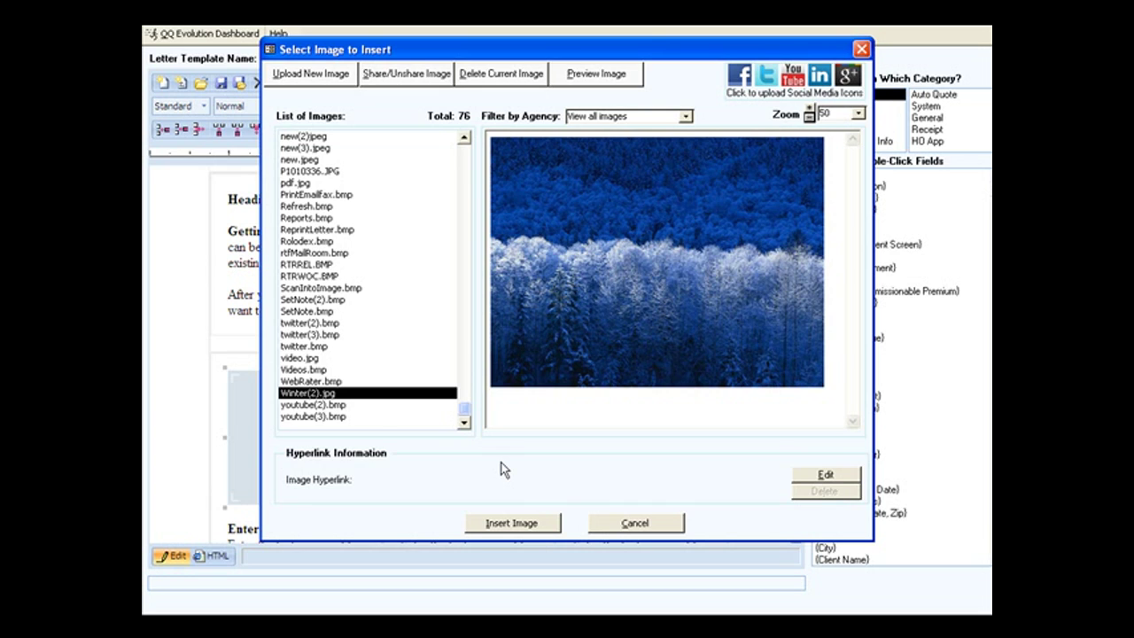
pyautogui.click(531, 521)
pyautogui.click(319, 406)
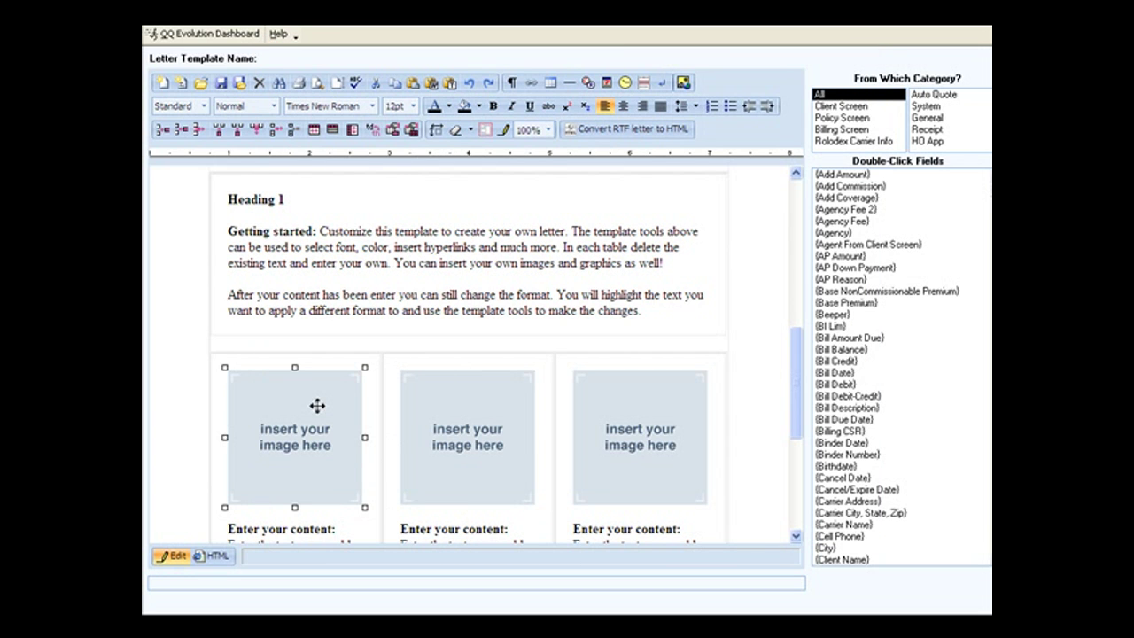
pyautogui.click(685, 83)
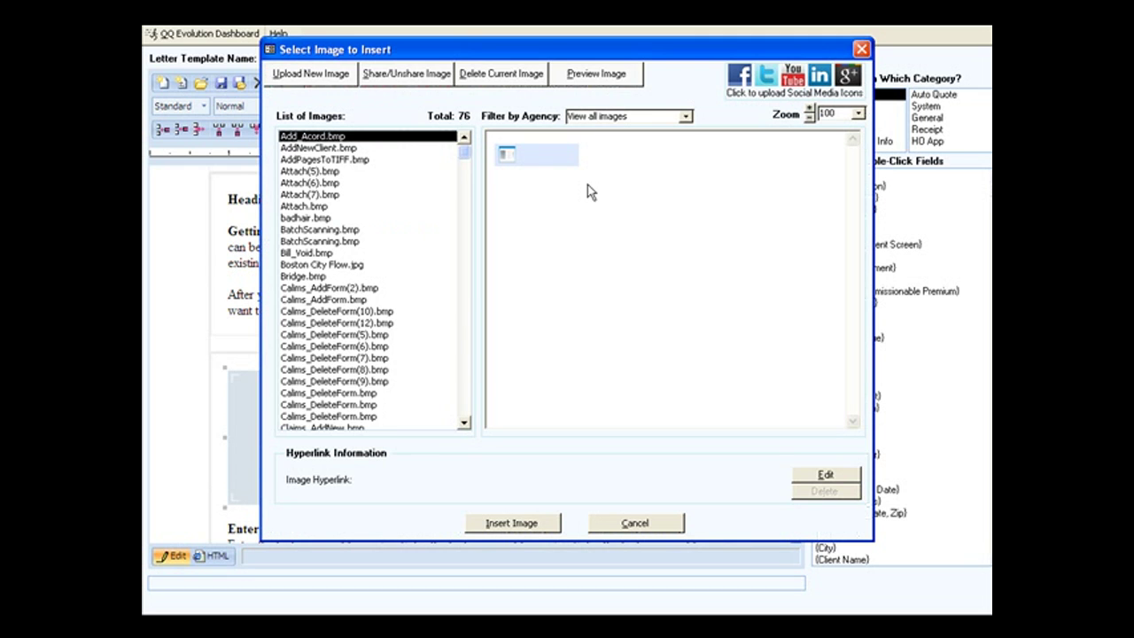
pyautogui.moveTo(462, 157); pyautogui.dragTo(467, 406)
pyautogui.scroll(-1, 465, 399)
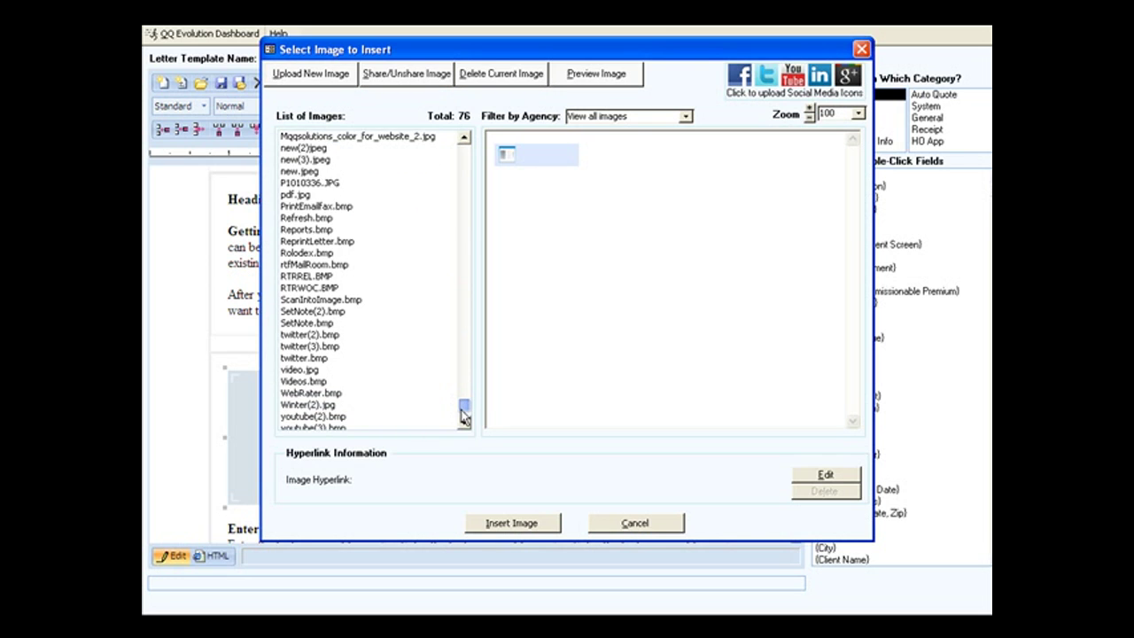
pyautogui.click(327, 395)
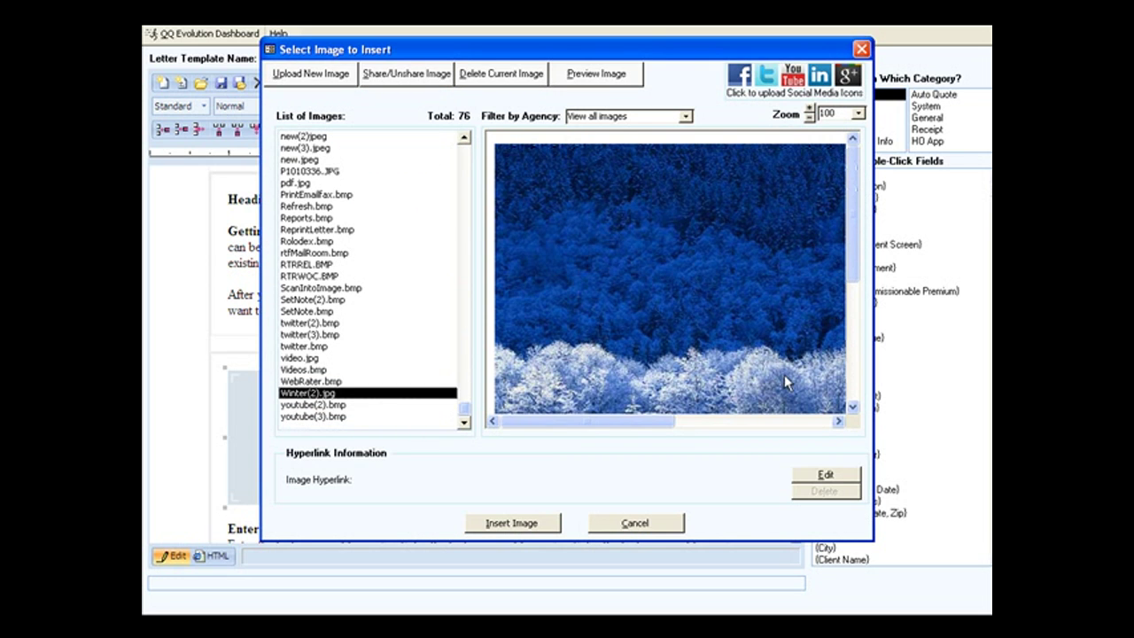
pyautogui.click(519, 524)
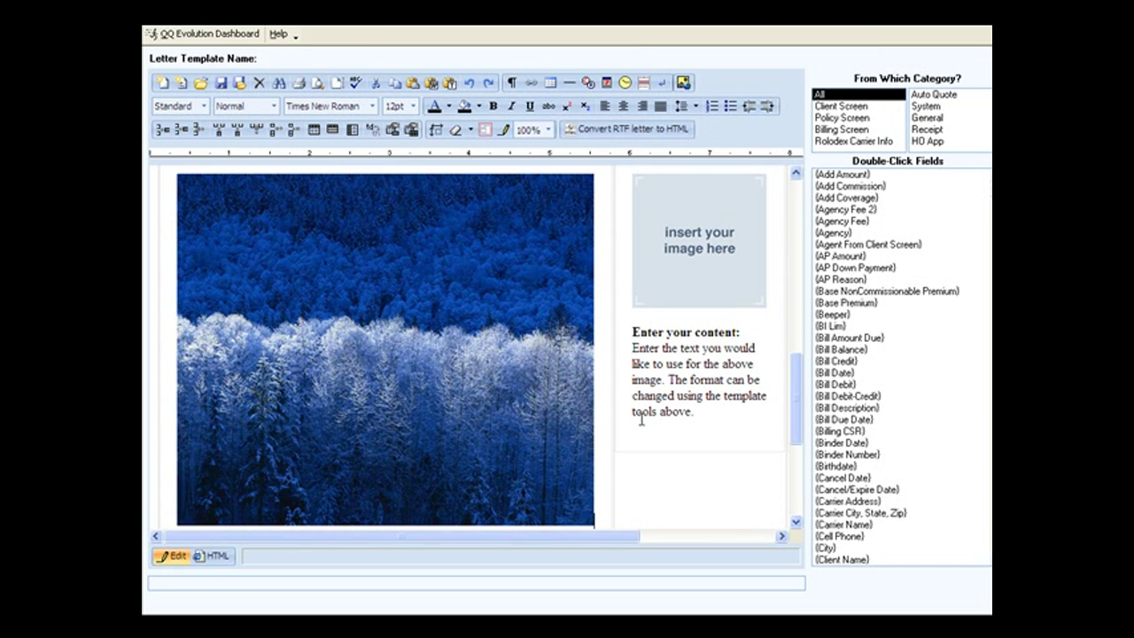
# Shrink the inserted winter image freehand to about 368 × 310 px
pyautogui.scroll(2, 615, 438)
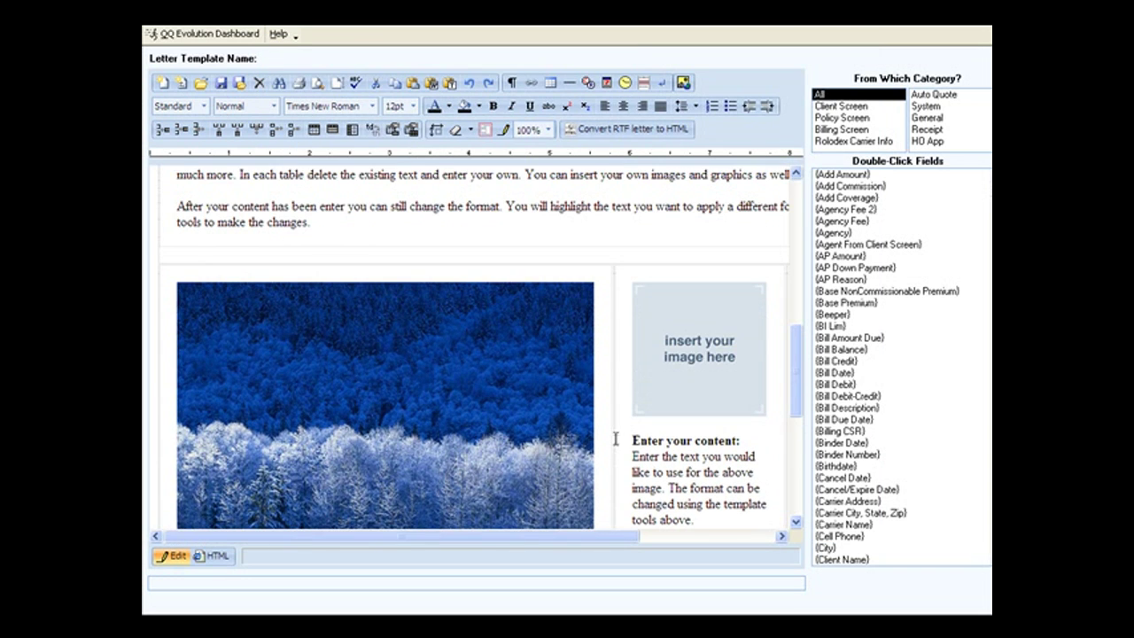
pyautogui.scroll(-3, 610, 443)
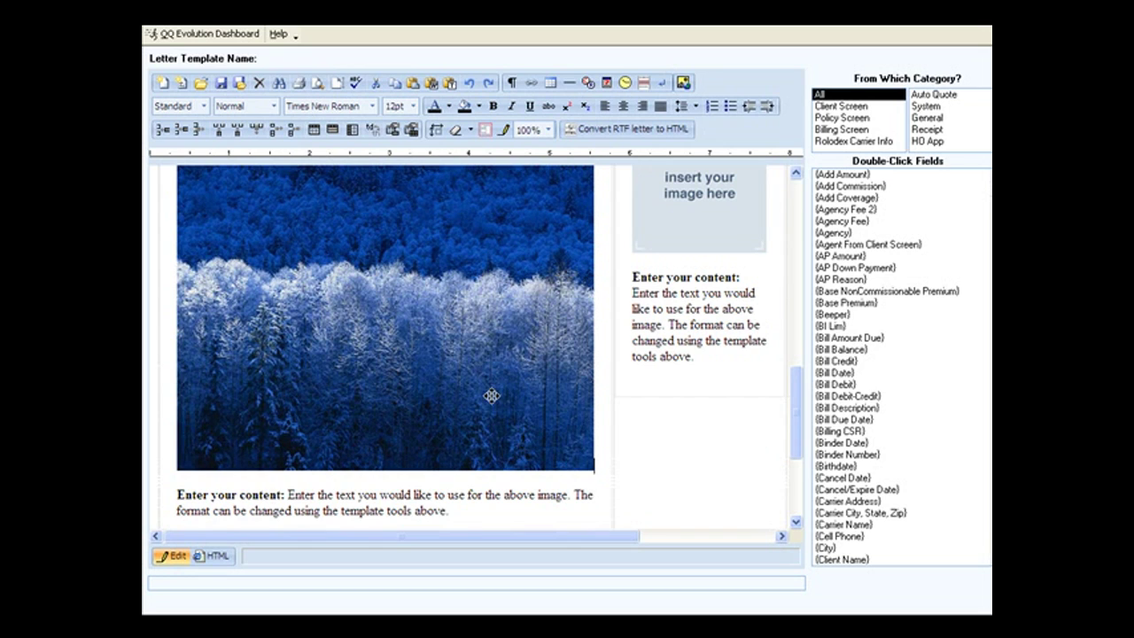
pyautogui.click(489, 356)
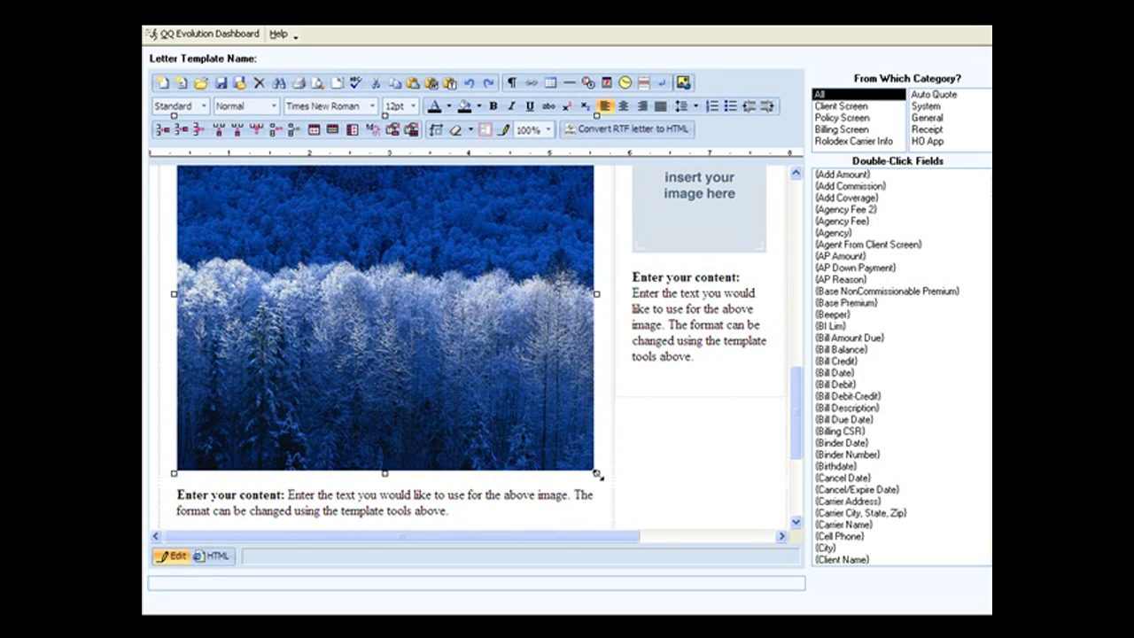
pyautogui.moveTo(596, 473); pyautogui.dragTo(483, 247)
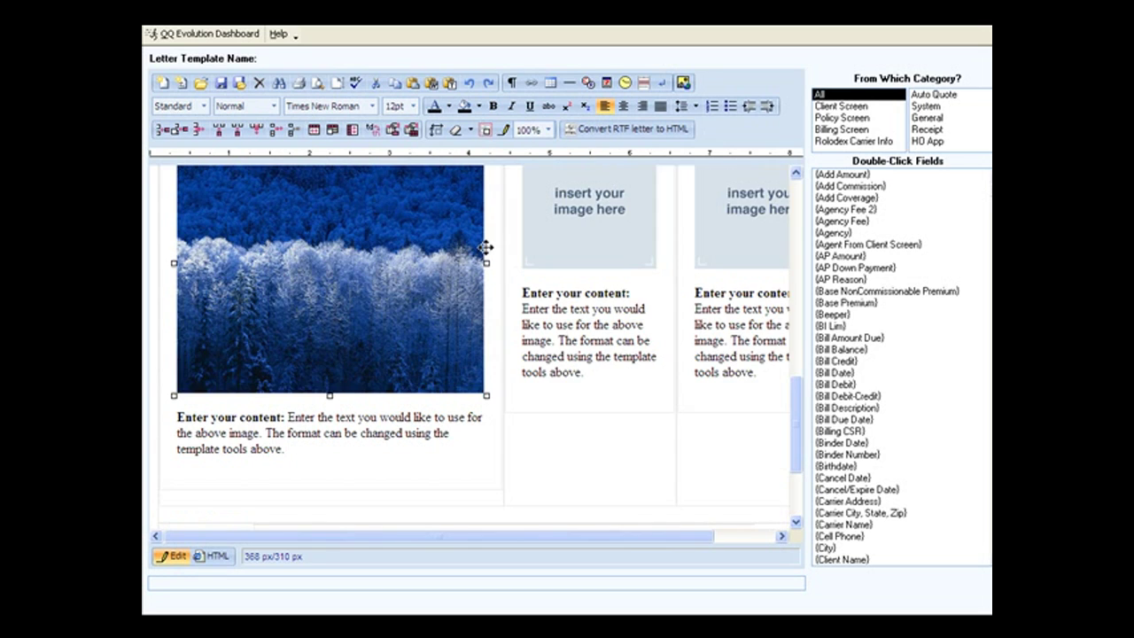
pyautogui.scroll(2, 567, 384)
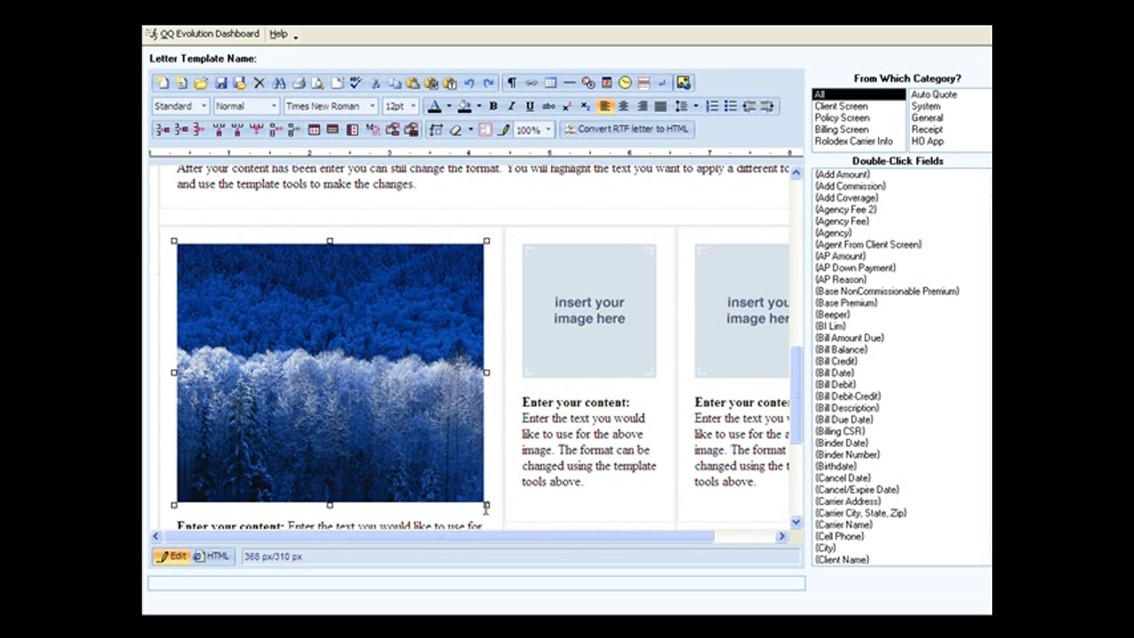
# Set the winter image's width to 100 in its image properties, keeping the proportions constrained
pyautogui.rightClick(342, 328)
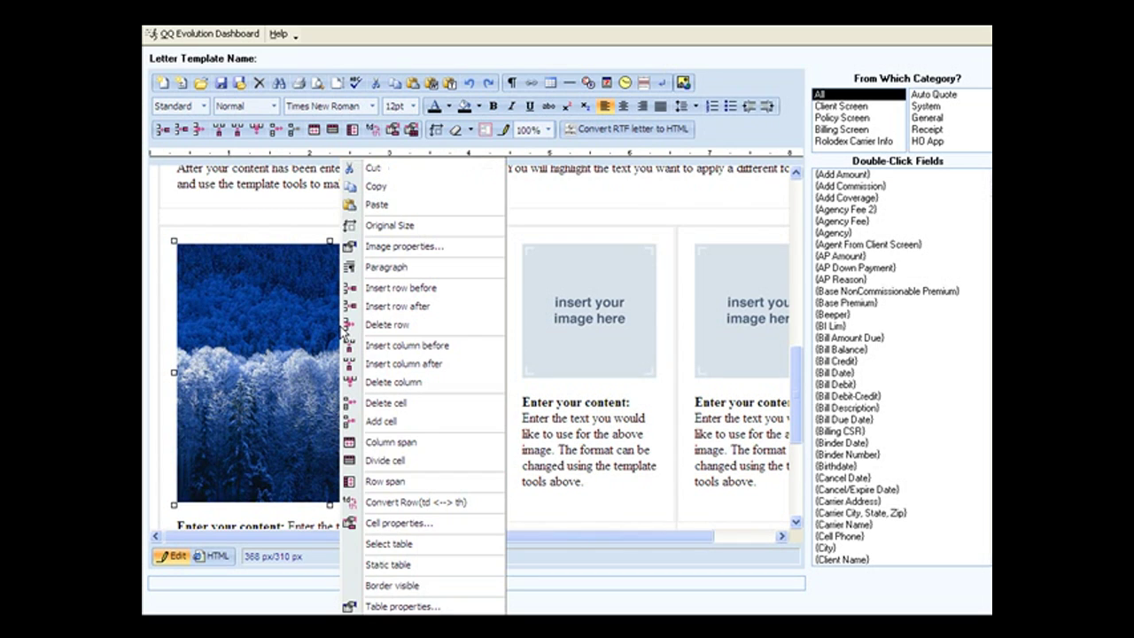
pyautogui.click(376, 255)
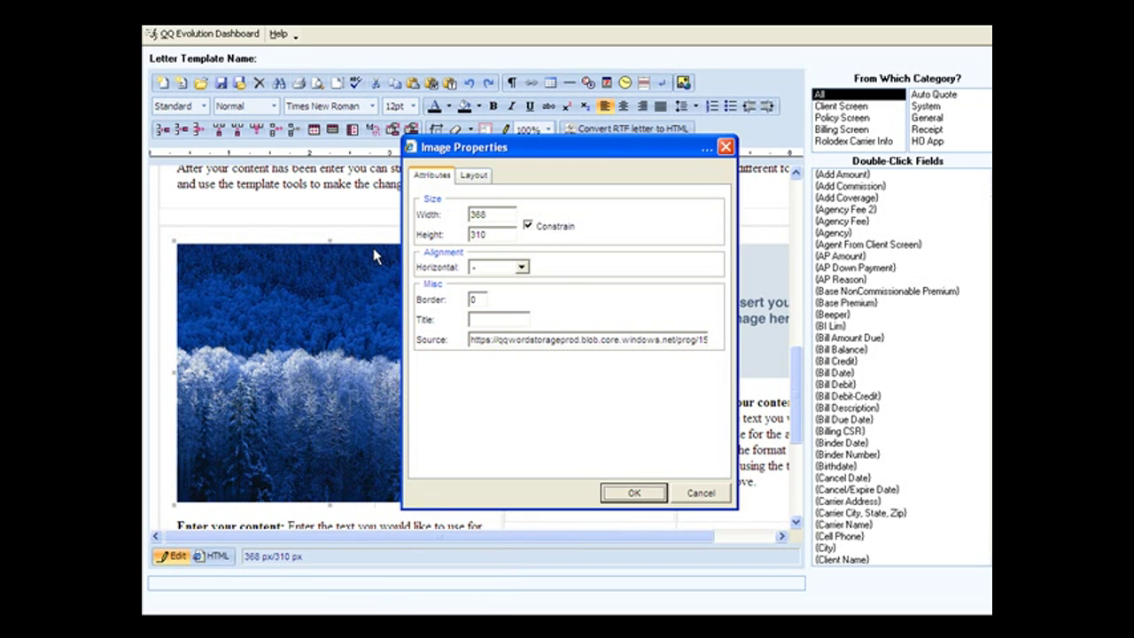
pyautogui.doubleClick(488, 214)
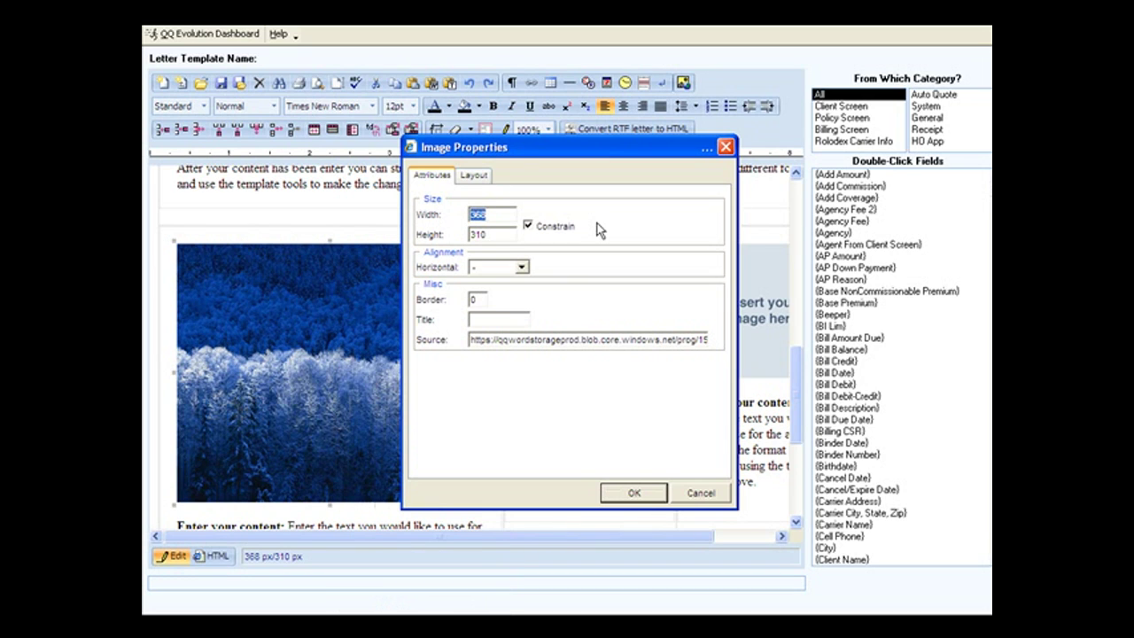
pyautogui.write('100')
pyautogui.click(635, 492)
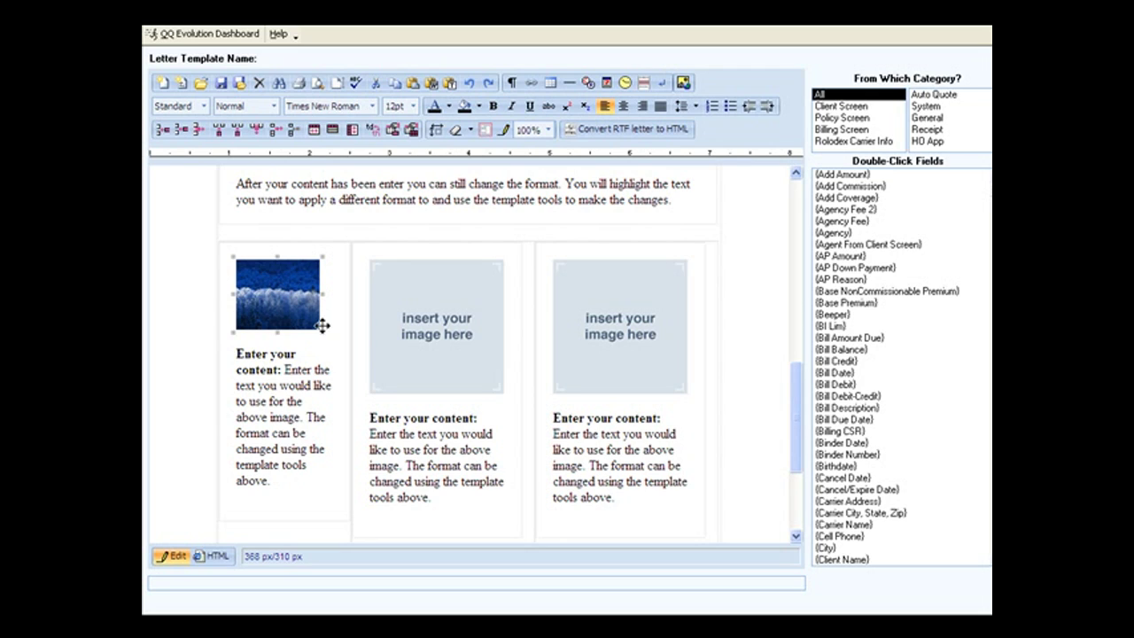
# Resize the winter image freehand until it is somewhat larger than the neighbouring image placeholders
pyautogui.moveTo(321, 332); pyautogui.dragTo(336, 362)
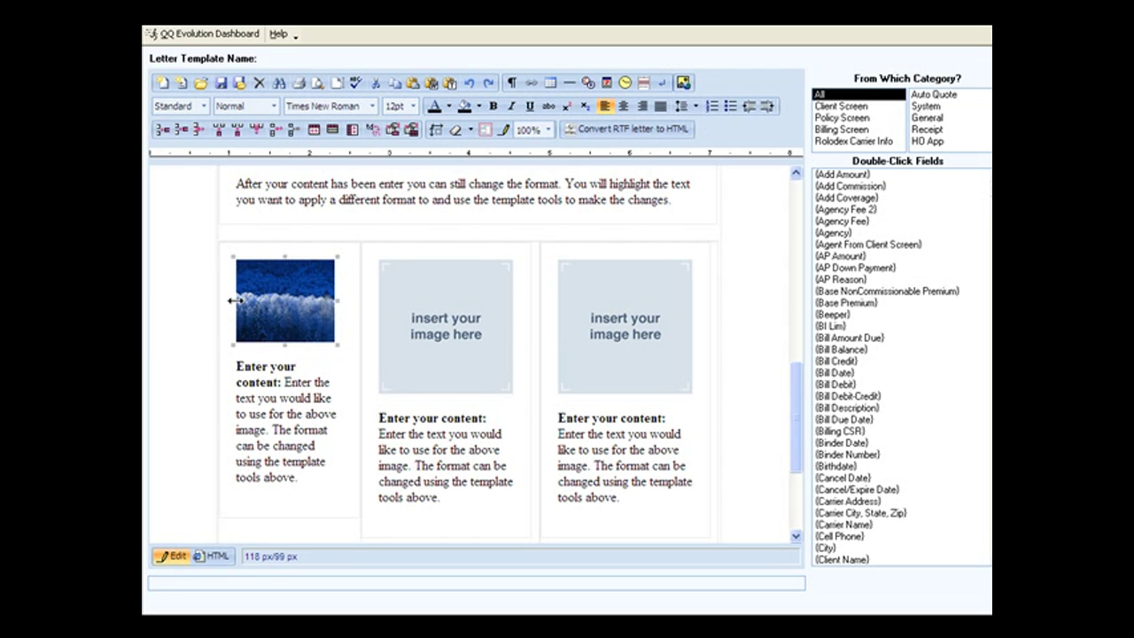
pyautogui.moveTo(234, 301); pyautogui.dragTo(174, 299)
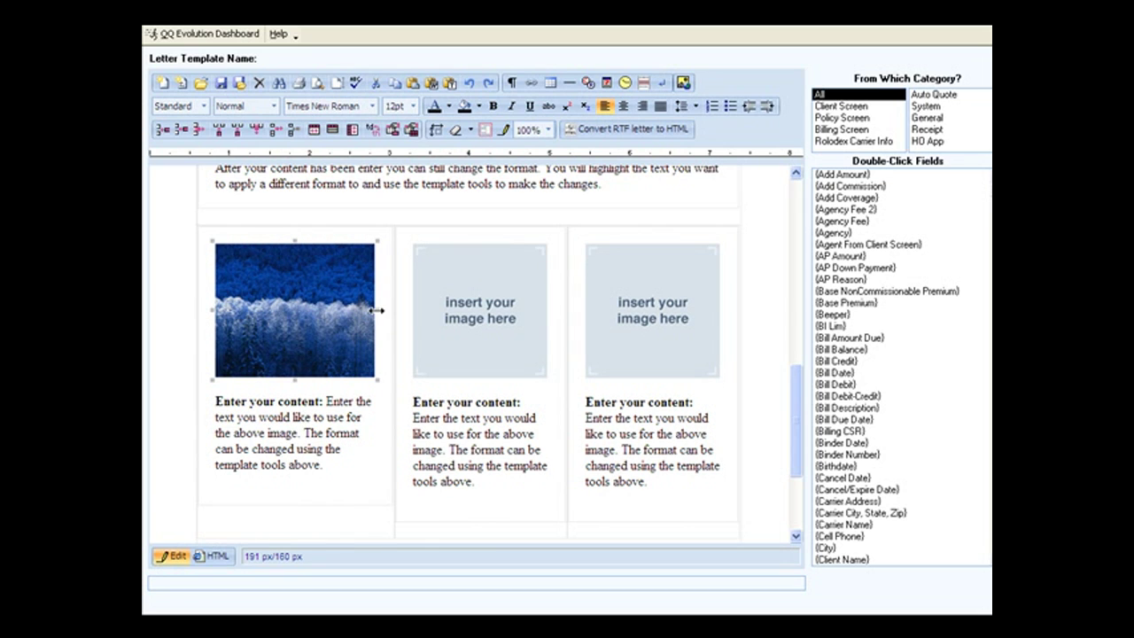
pyautogui.moveTo(377, 310); pyautogui.dragTo(458, 316)
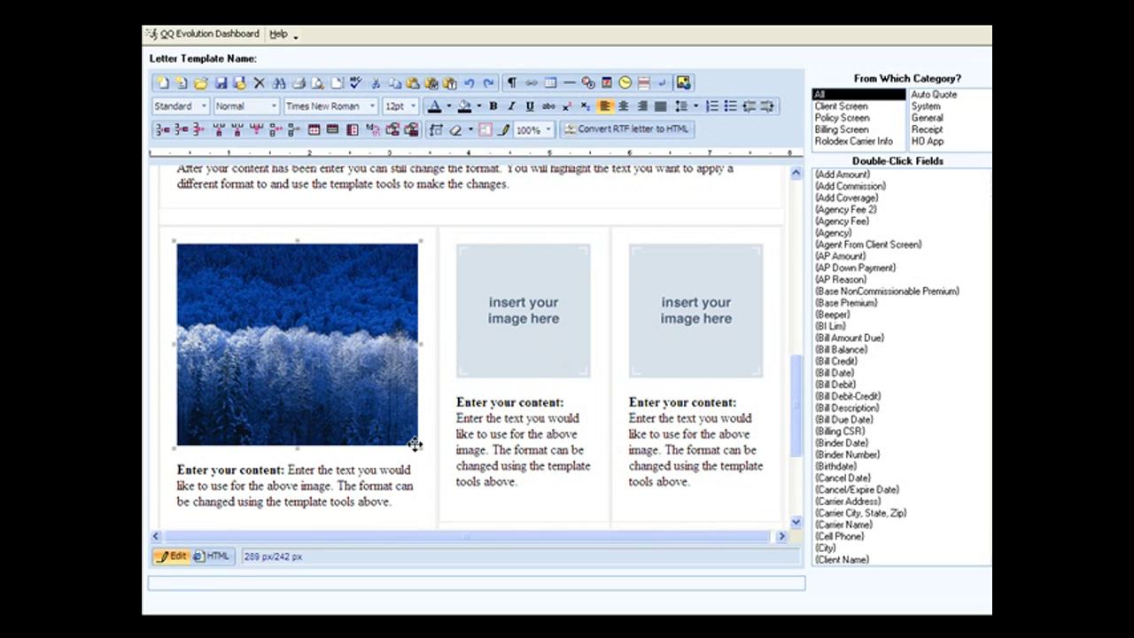
pyautogui.moveTo(421, 451); pyautogui.dragTo(371, 368)
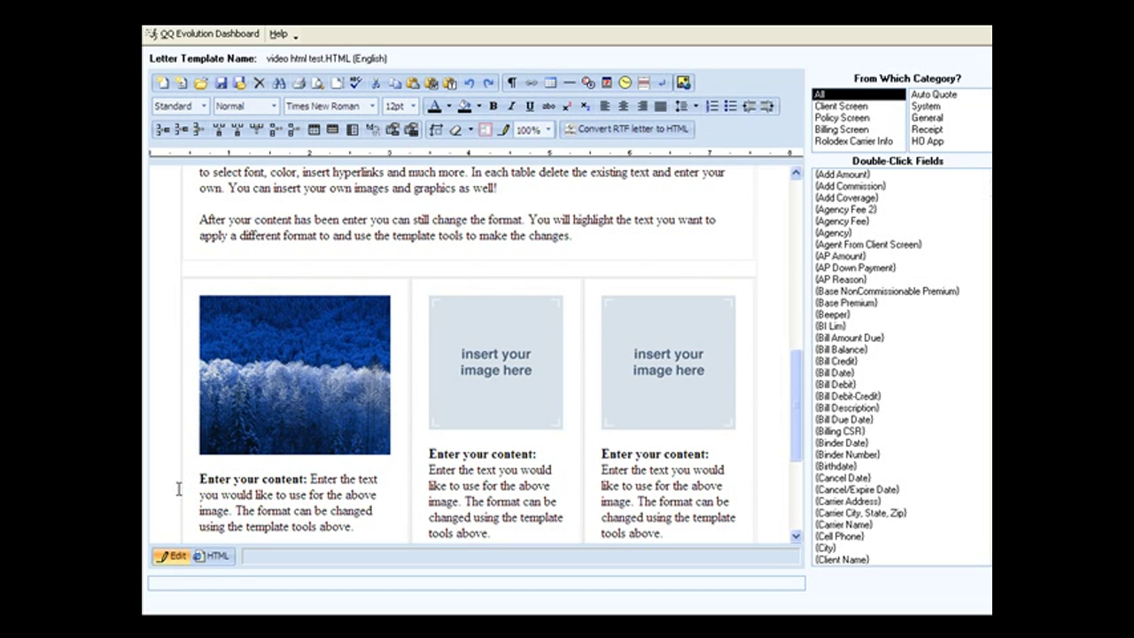
# View the template's HTML source and return to the visual edit view
pyautogui.click(213, 558)
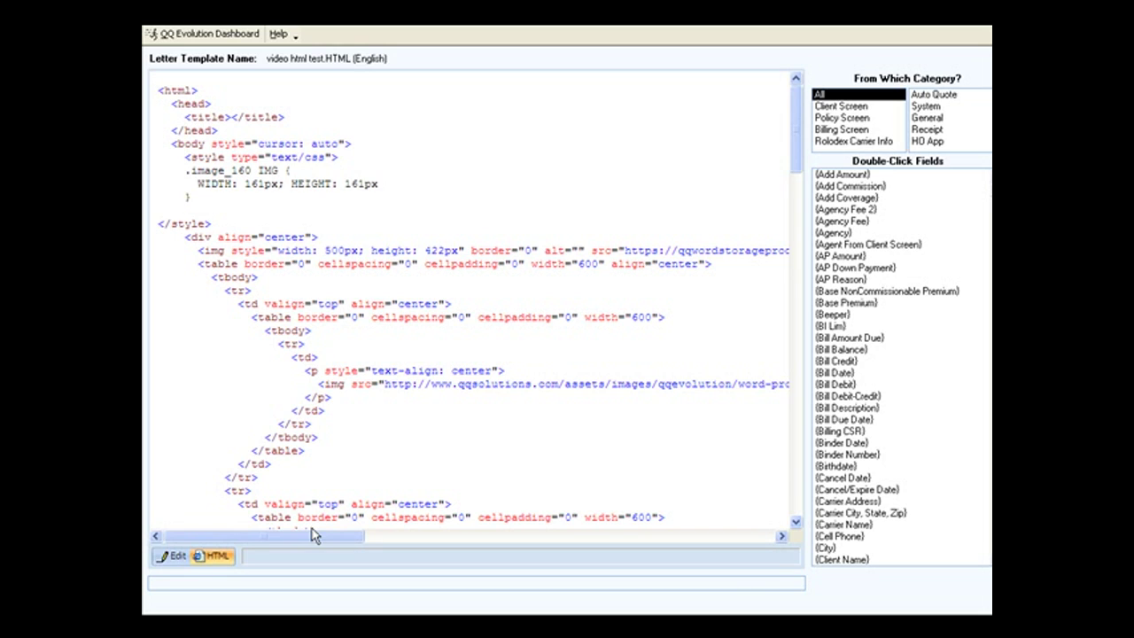
pyautogui.click(171, 558)
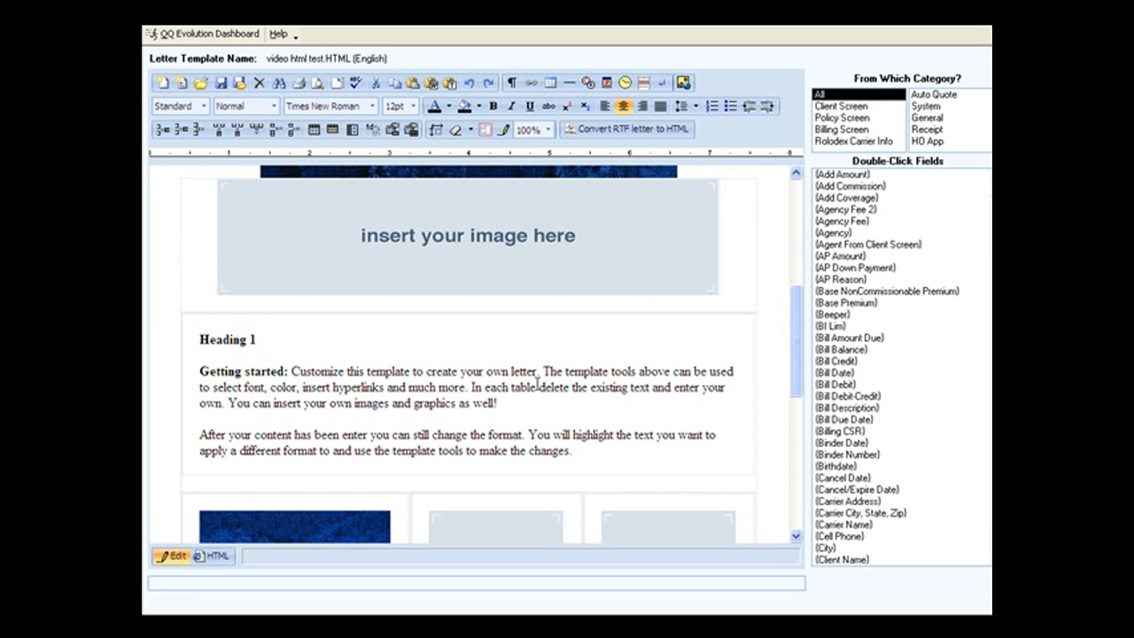
pyautogui.scroll(-1, 537, 383)
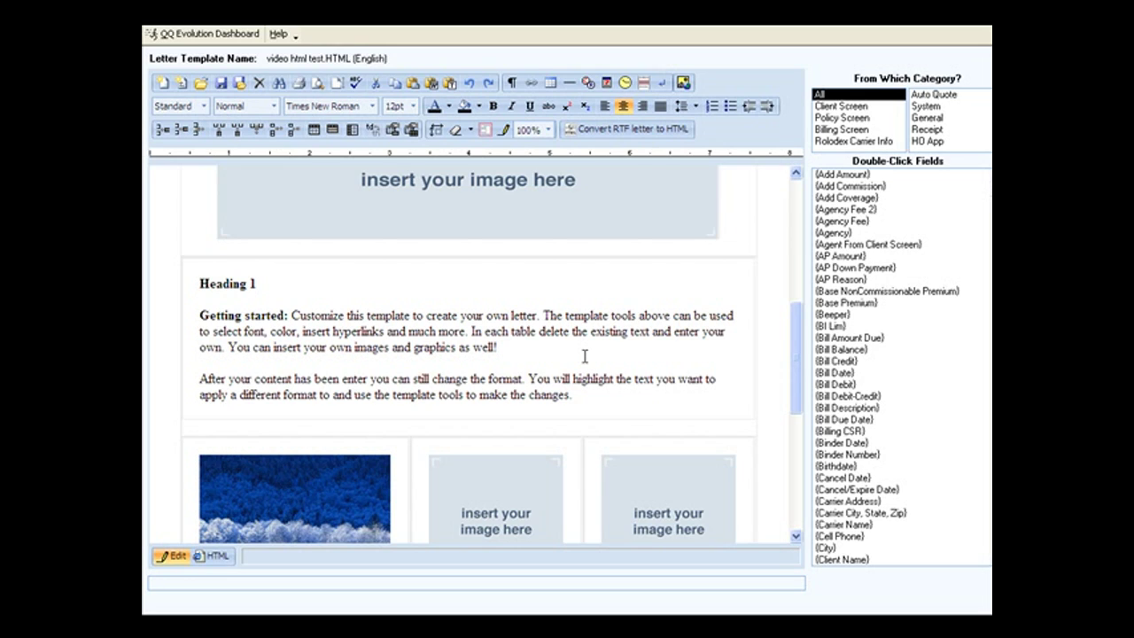
# Convert the agency's own English letter CrossMarketing.RTF to HTML format
pyautogui.click(620, 132)
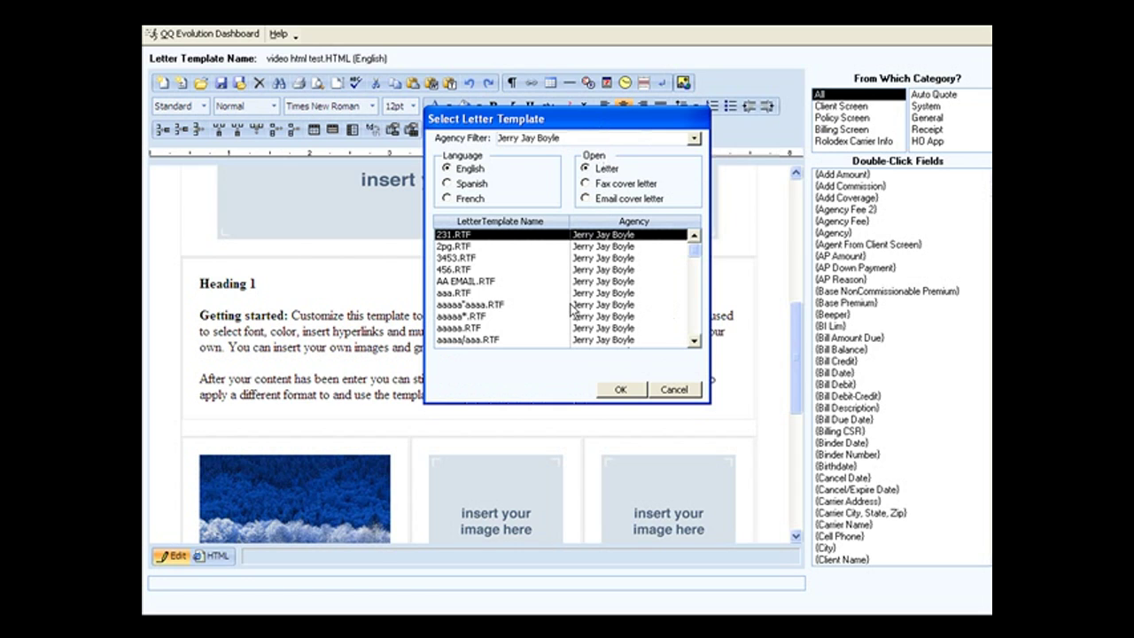
pyautogui.click(693, 340)
pyautogui.moveTo(693, 344); pyautogui.dragTo(693, 344)
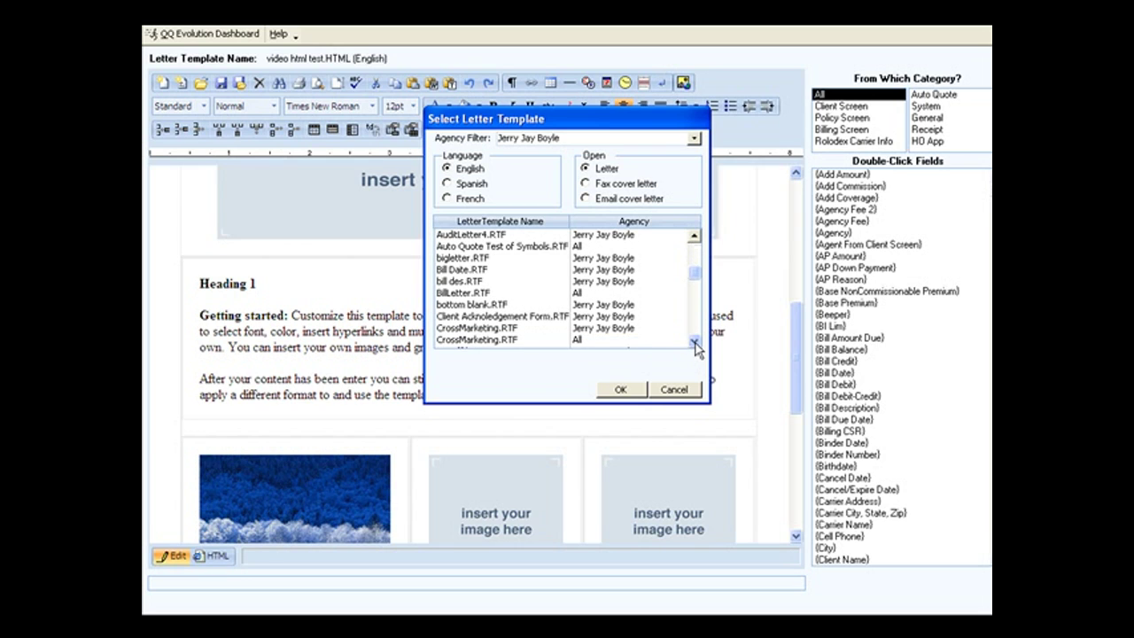
pyautogui.click(694, 342)
pyautogui.click(476, 319)
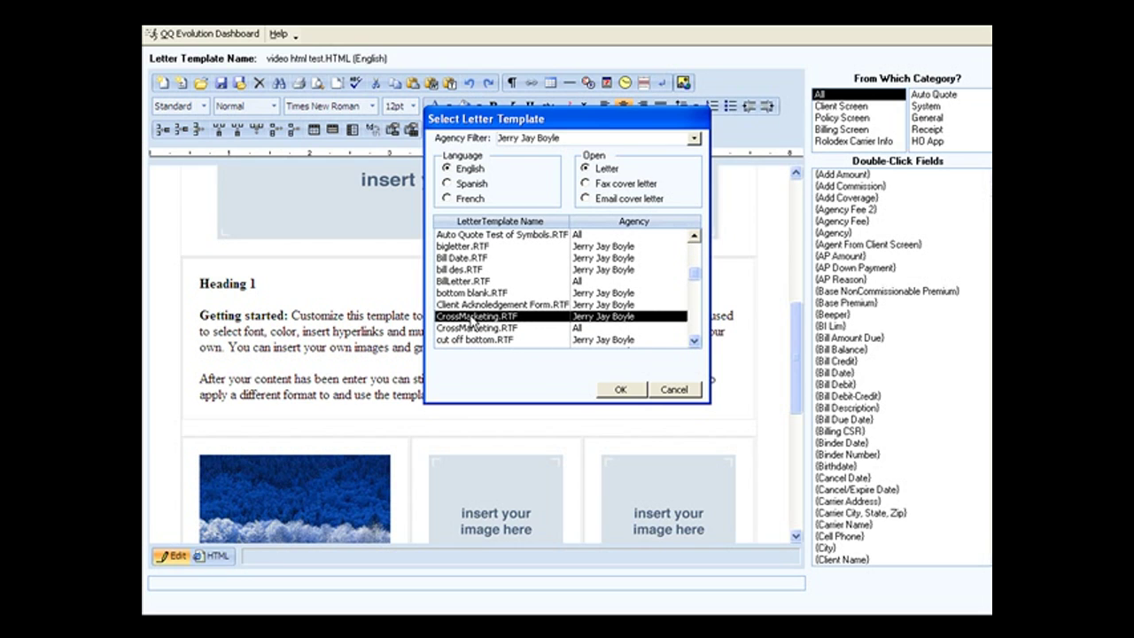
pyautogui.click(619, 393)
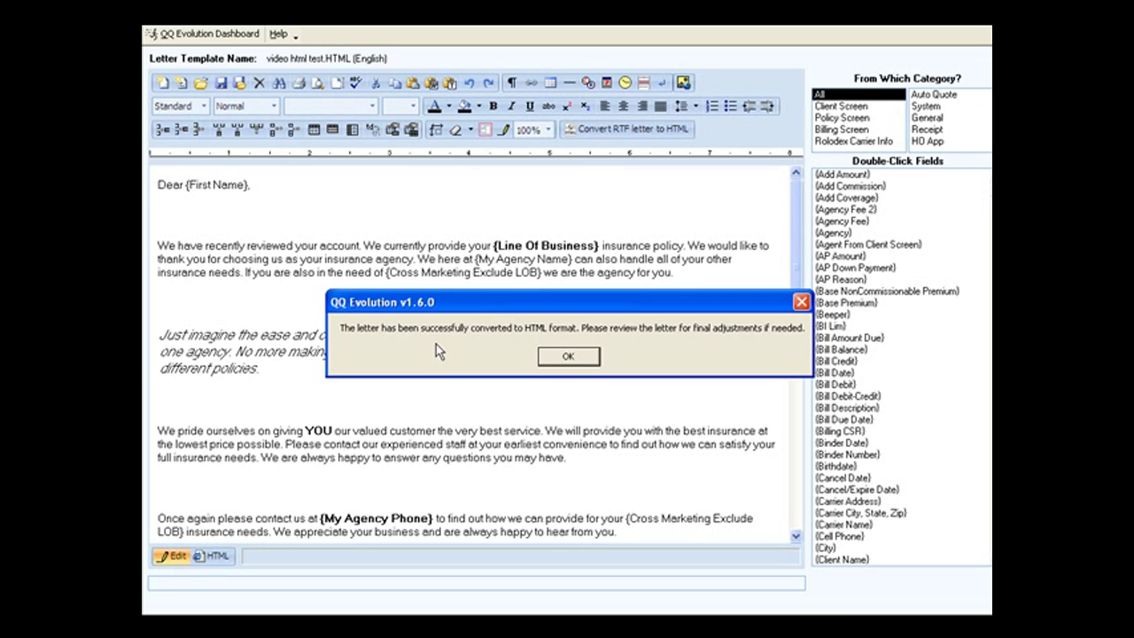
pyautogui.click(585, 356)
# Review the converted letter from start to signature, both in the edit view and as HTML source
pyautogui.scroll(-5, 640, 375)
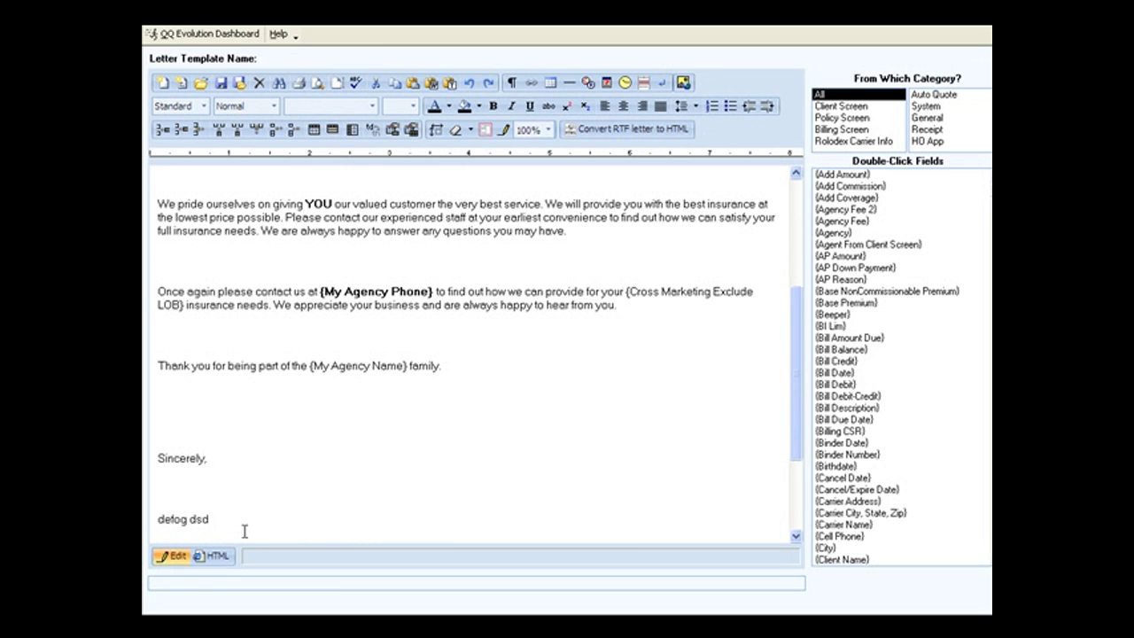
pyautogui.click(217, 556)
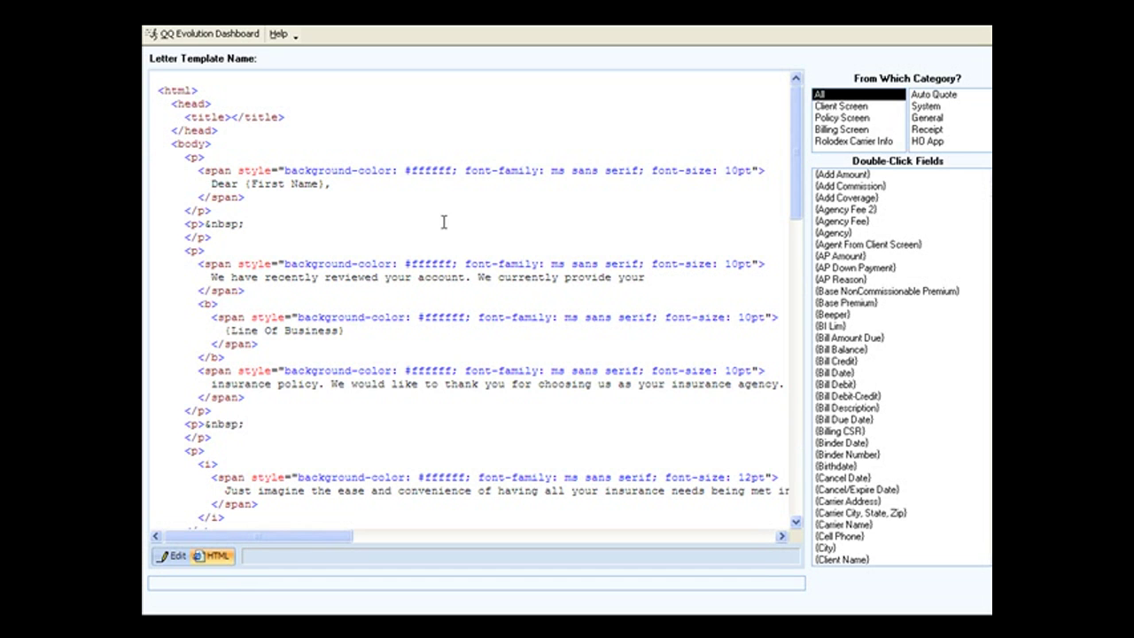
pyautogui.click(163, 558)
pyautogui.scroll(-6, 442, 404)
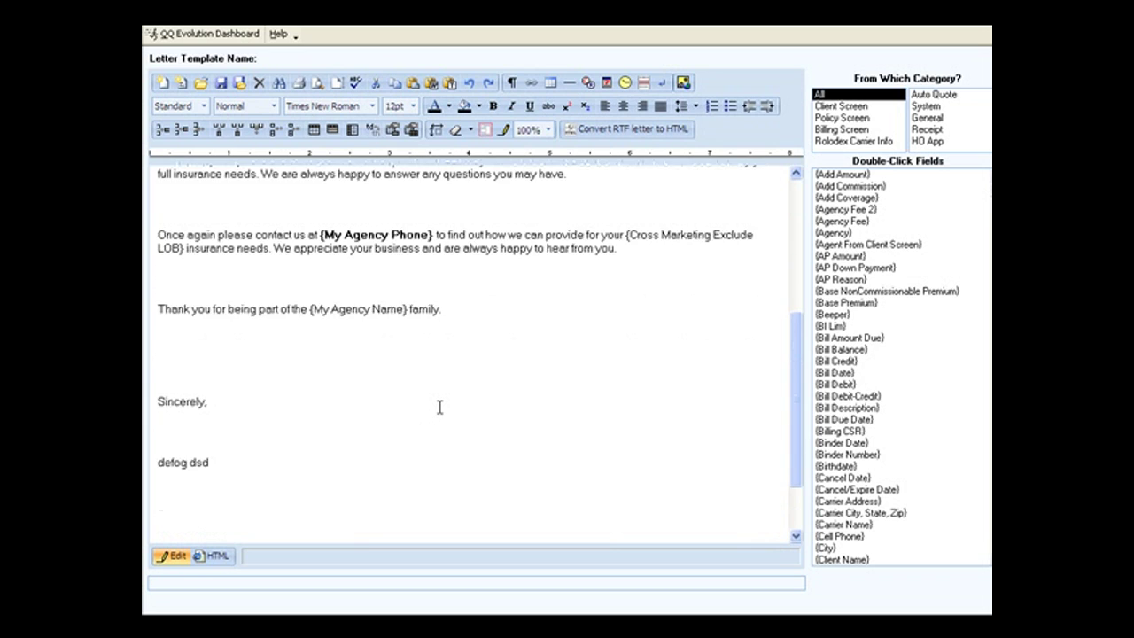
pyautogui.scroll(6, 439, 407)
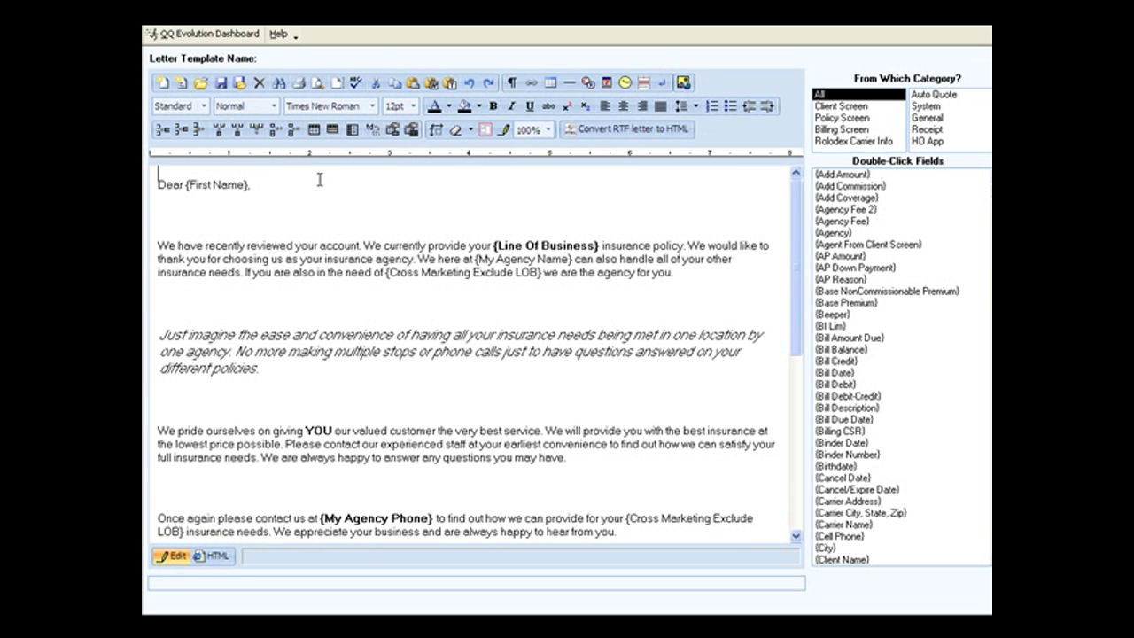
# Start saving the converted letter with a spell check that ignores all occurrences of "dsd", and cancel the letter name entry
pyautogui.click(222, 84)
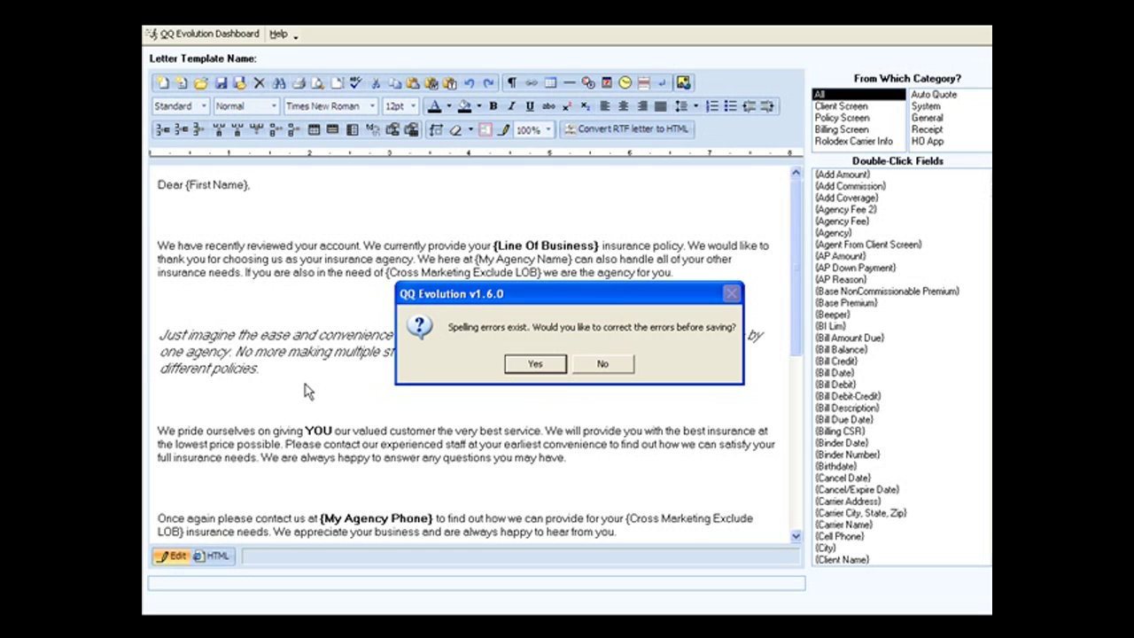
pyautogui.click(535, 365)
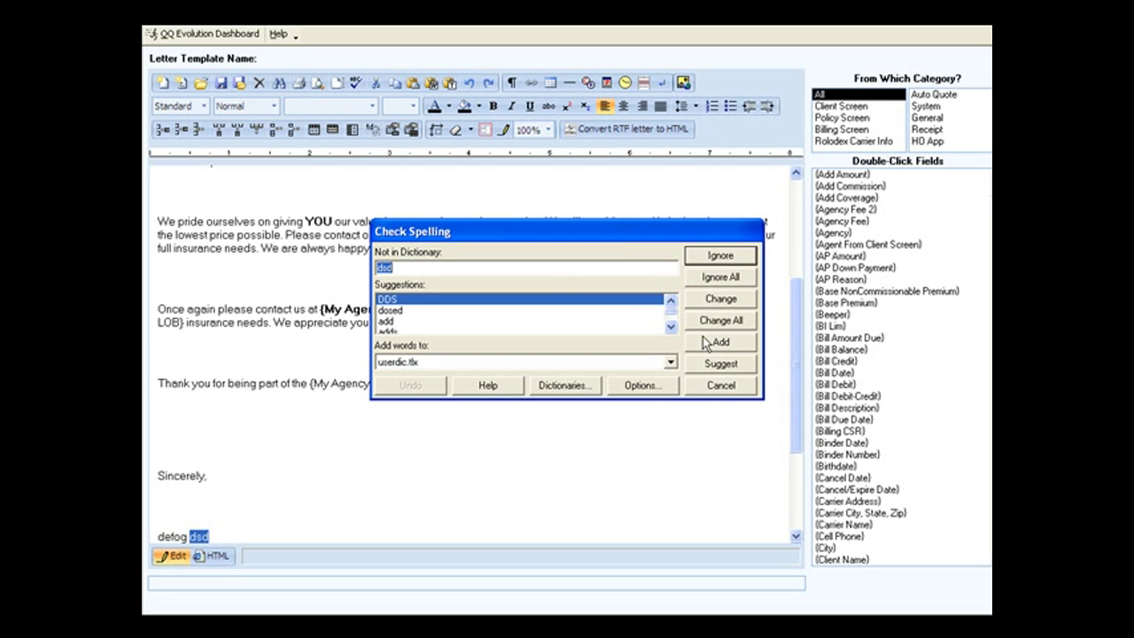
pyautogui.click(714, 282)
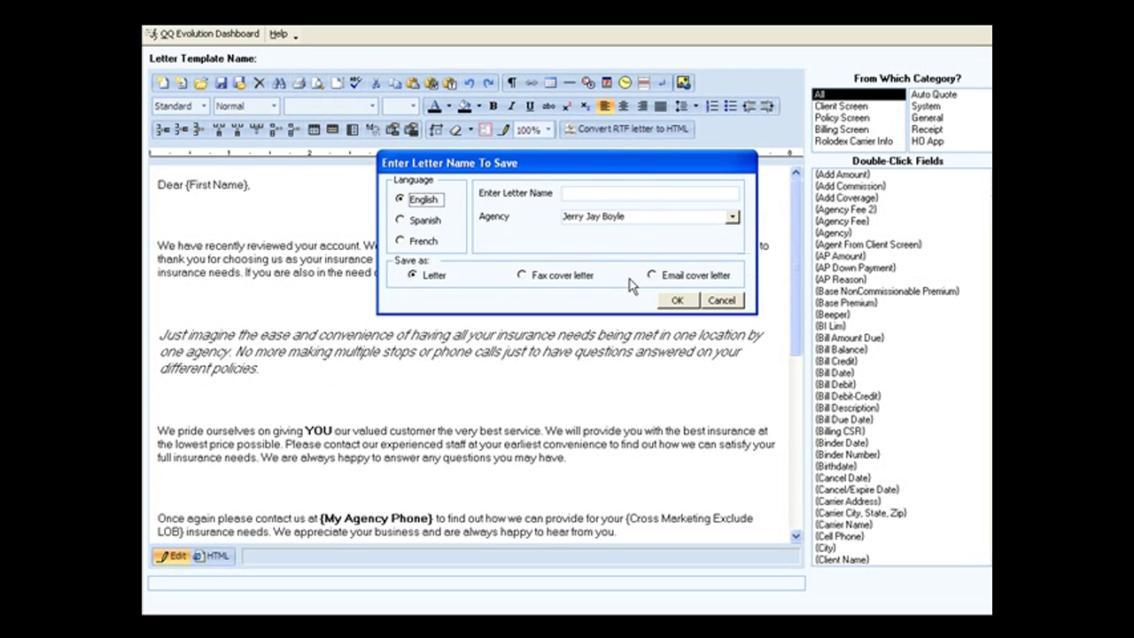
pyautogui.click(736, 300)
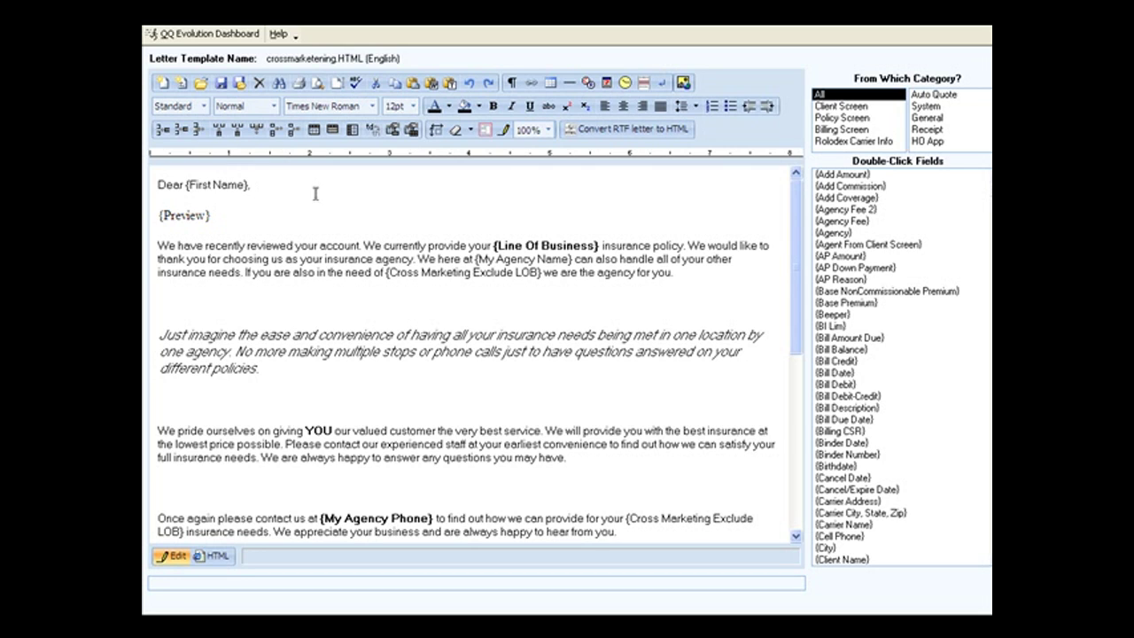
# Open the English letter template video html test.HTML
pyautogui.click(200, 89)
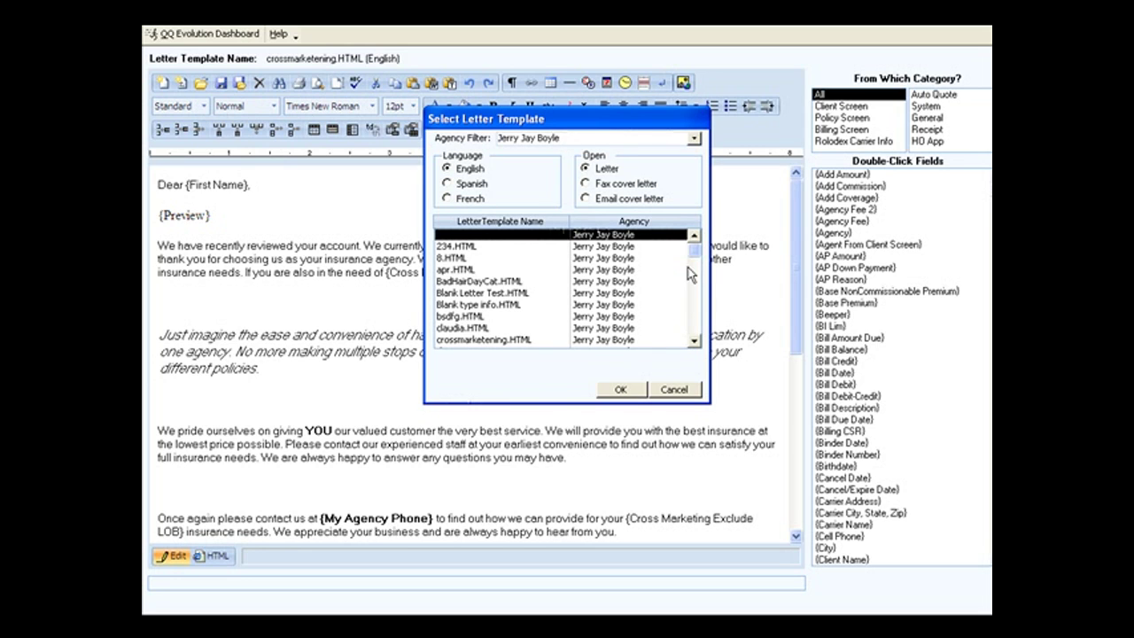
pyautogui.moveTo(685, 251); pyautogui.dragTo(702, 323)
pyautogui.click(521, 316)
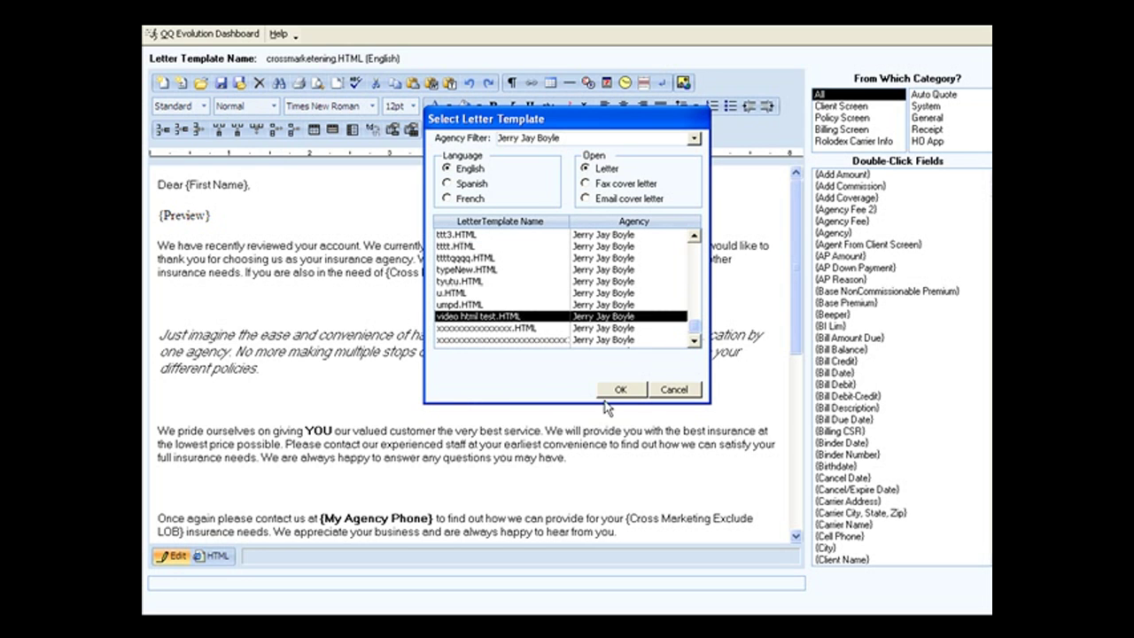
pyautogui.click(620, 392)
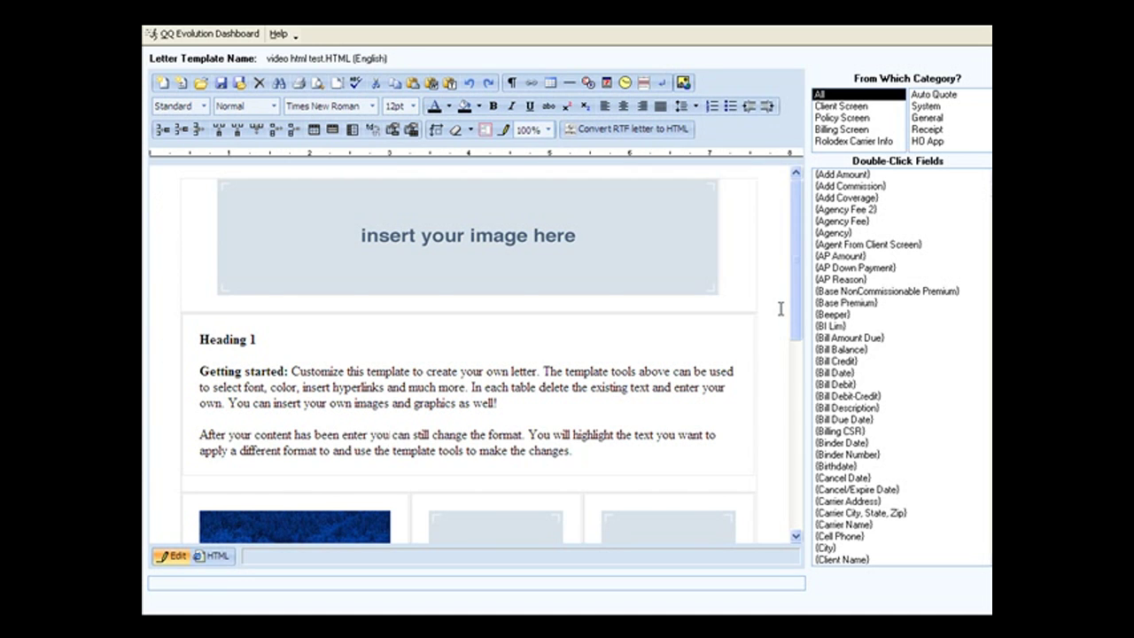
# Delete the text "Insert Facebook" from the social media links line at the end of the template
pyautogui.scroll(-1, 778, 308)
pyautogui.scroll(-7, 773, 308)
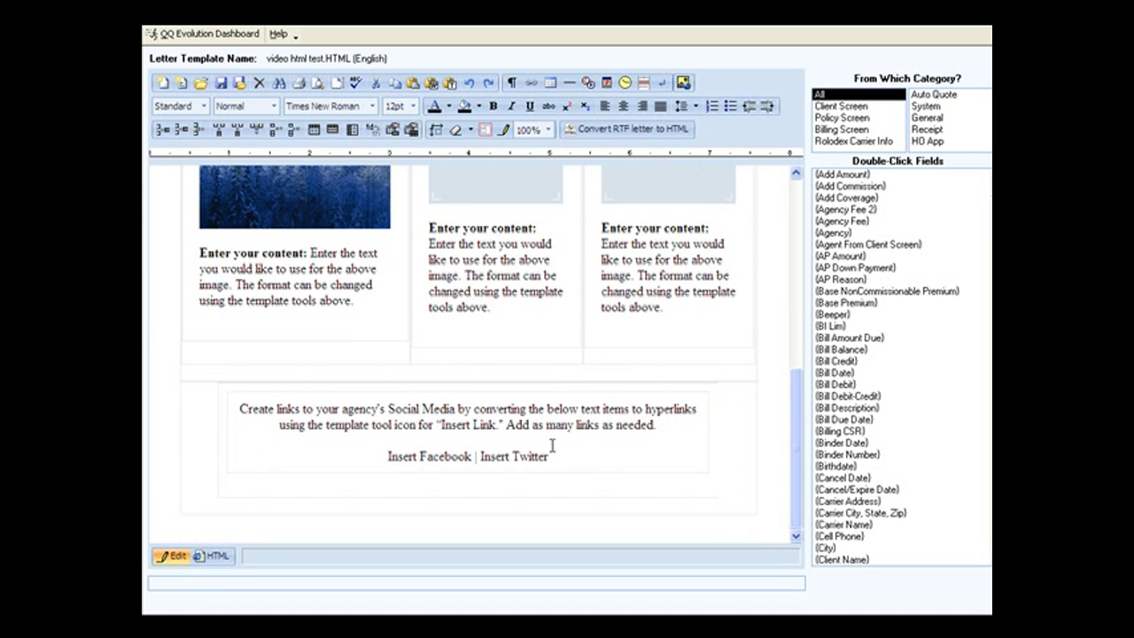
pyautogui.click(475, 455)
pyautogui.click(390, 457)
pyautogui.press('Delete')
pyautogui.press('Delete')
pyautogui.press('Delete')
pyautogui.press('Delete')
pyautogui.press('Delete')
pyautogui.press('Delete')
pyautogui.press('Delete')
pyautogui.press('Delete')
pyautogui.press('Delete')
pyautogui.press('Delete')
pyautogui.press('Delete')
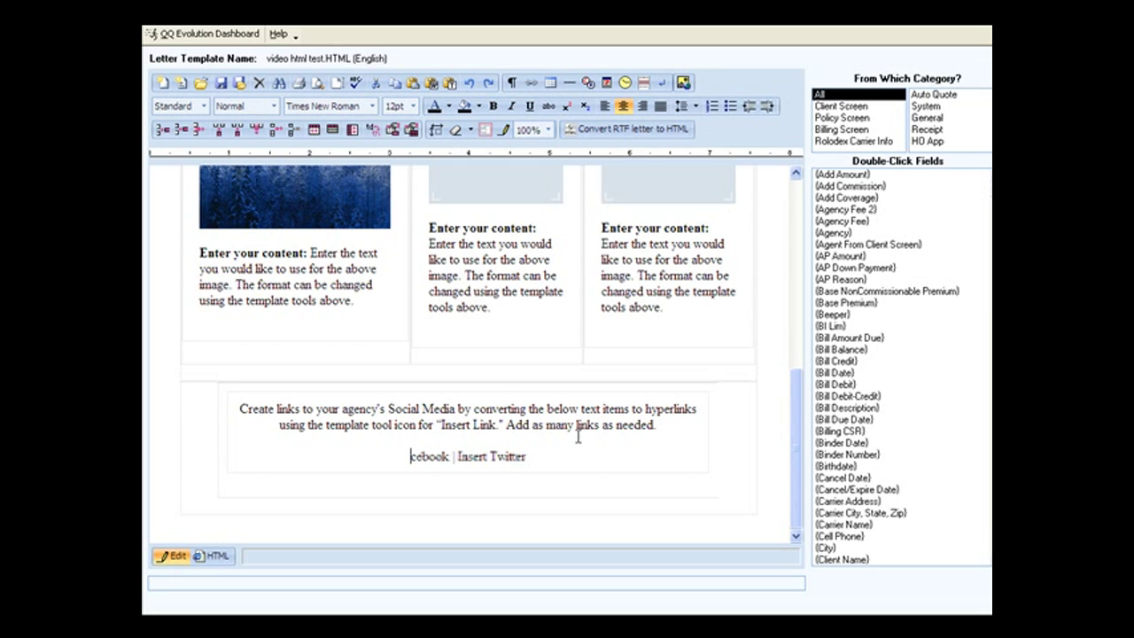
pyautogui.press('Delete')
pyautogui.press('Delete')
pyautogui.press('Delete')
pyautogui.press('Delete')
pyautogui.press('Delete')
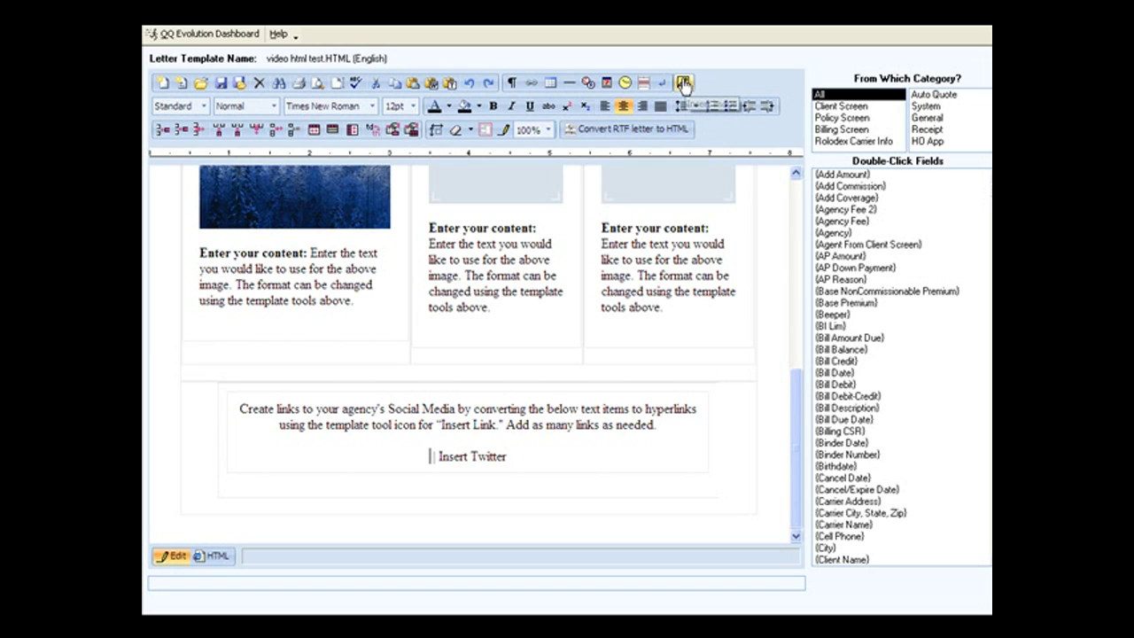
# Insert the facebook.bmp icon in the social media links line before the "Insert Twitter" text
pyautogui.click(683, 83)
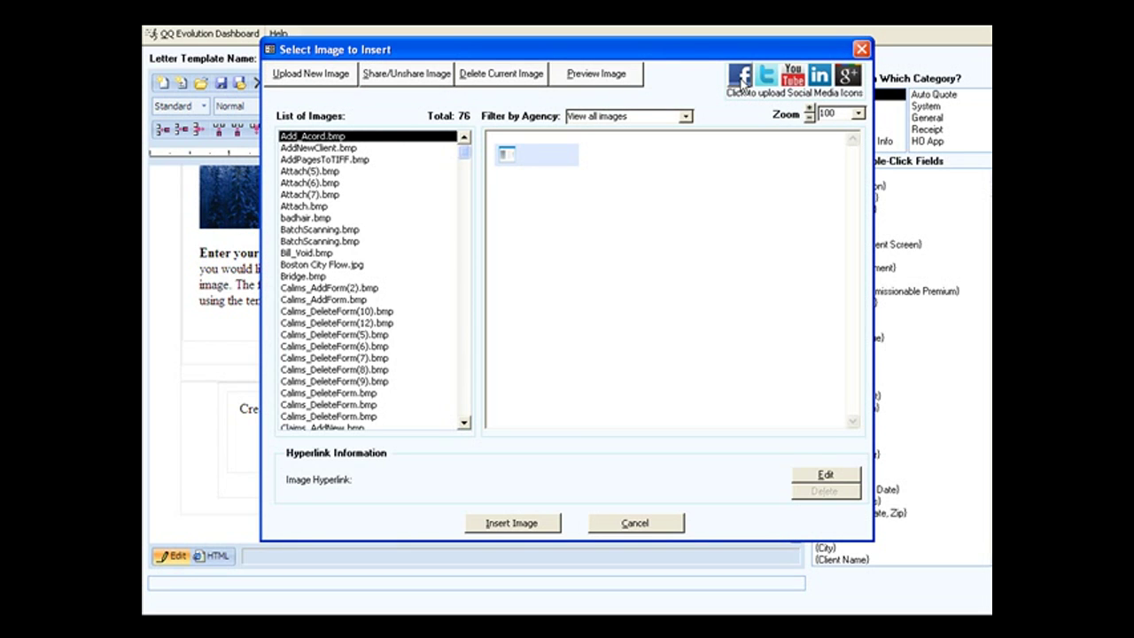
pyautogui.moveTo(468, 164); pyautogui.dragTo(464, 289)
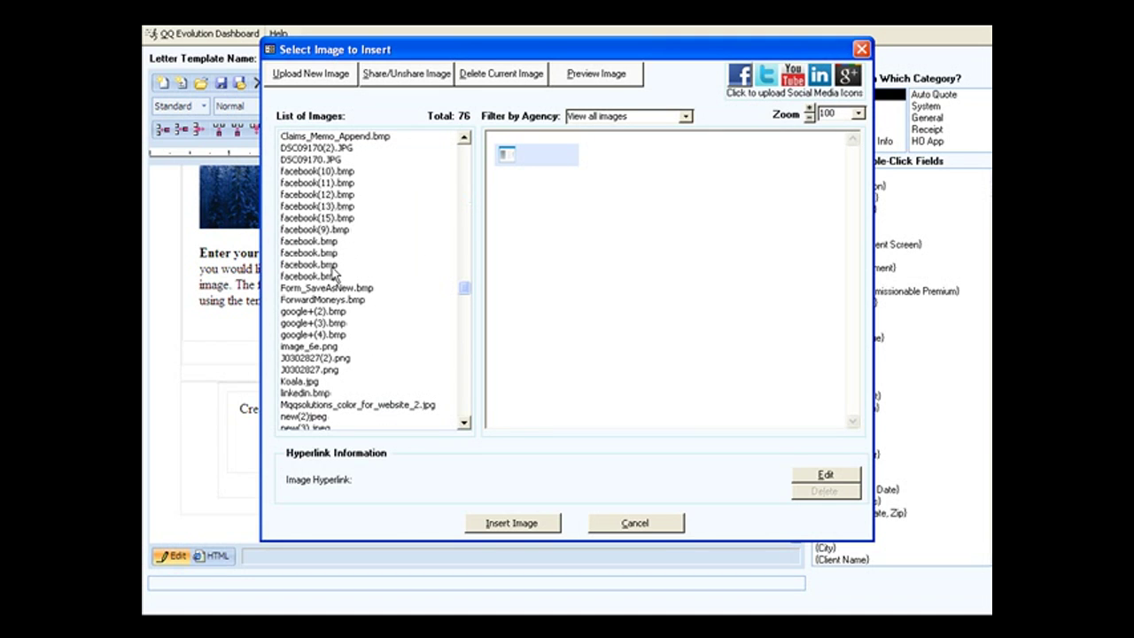
pyautogui.click(307, 244)
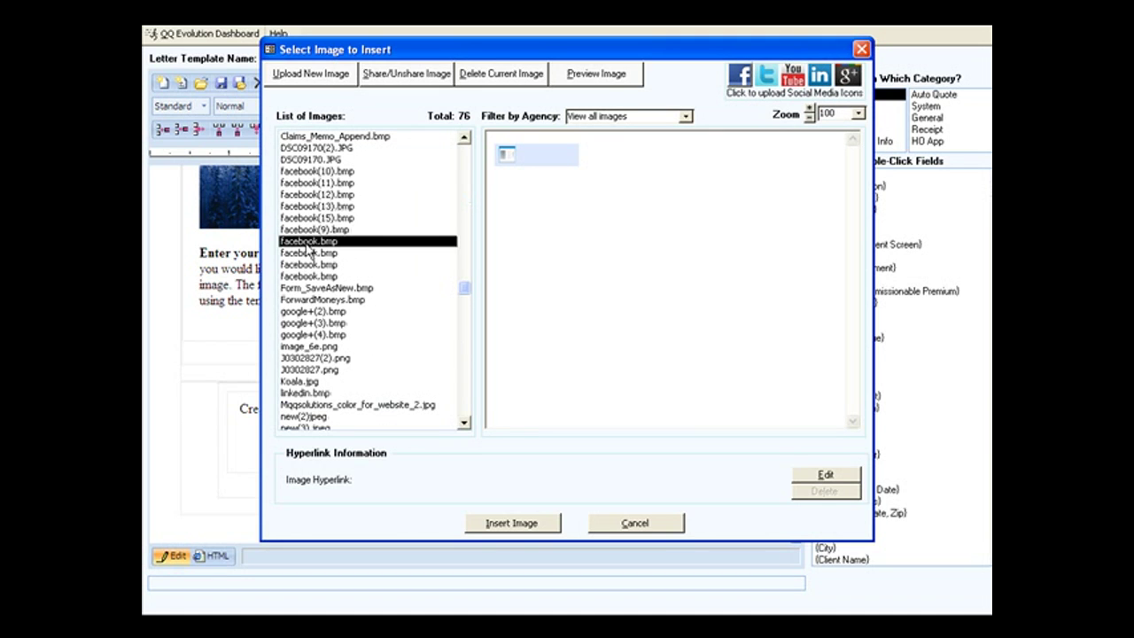
pyautogui.click(521, 524)
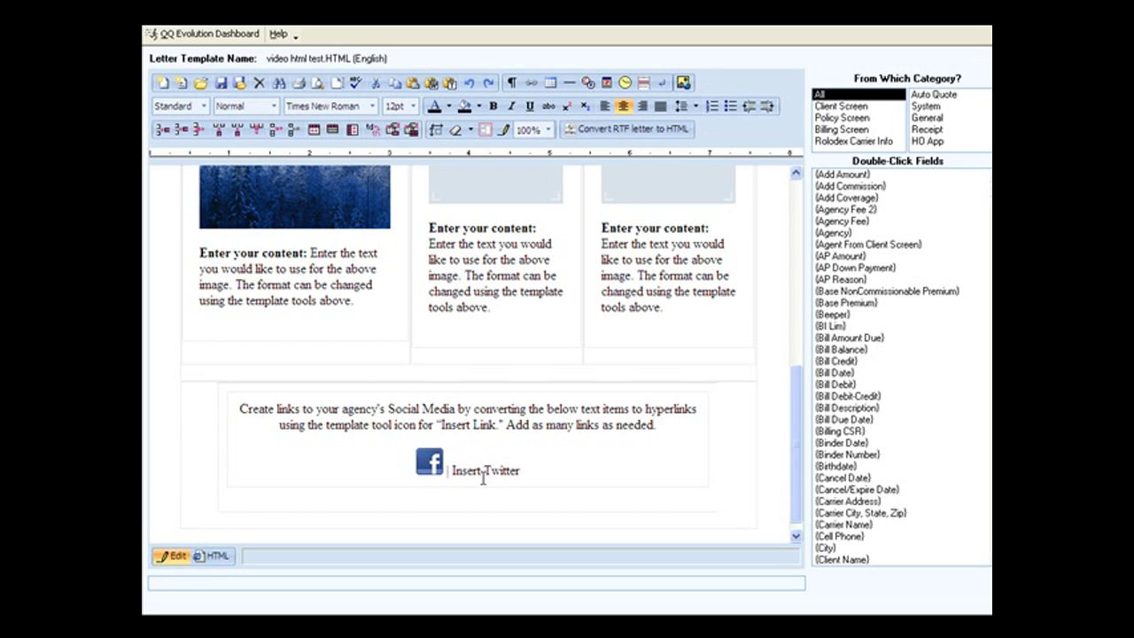
# View the new hyperlink options for the Calms_AddForm.bmp image, look through the image list again, and cancel without inserting anything
pyautogui.click(683, 83)
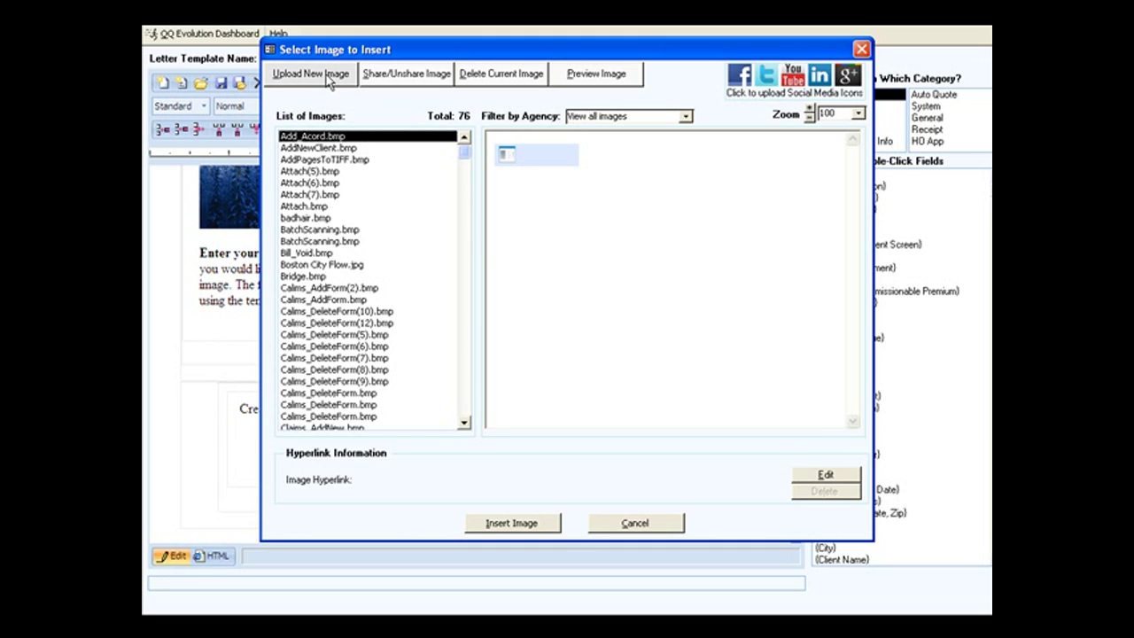
pyautogui.click(330, 302)
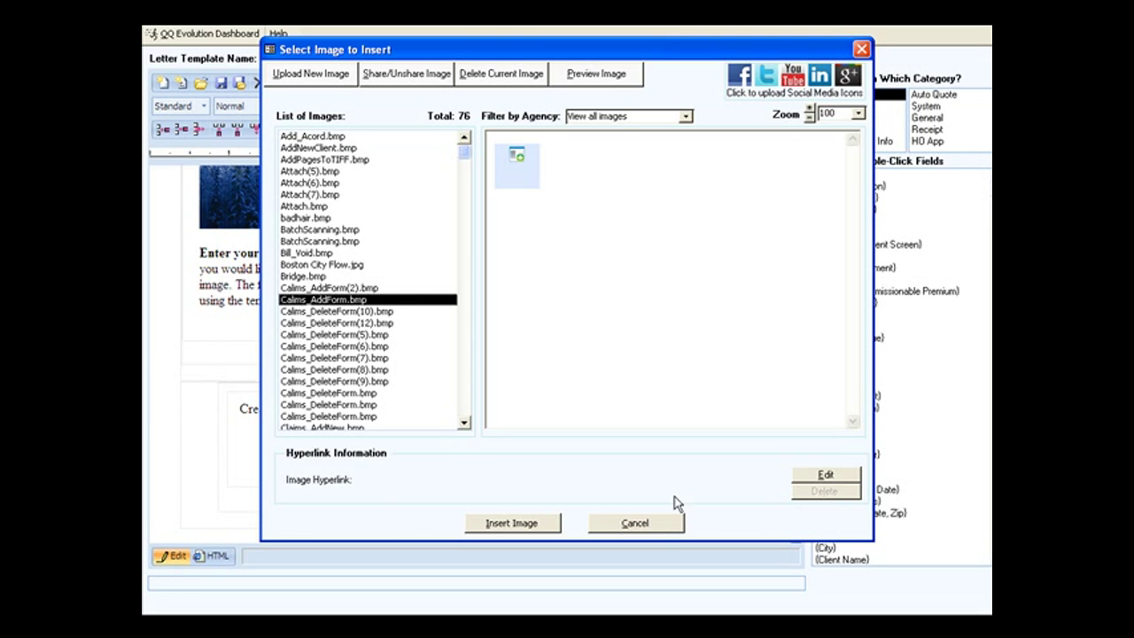
pyautogui.click(829, 479)
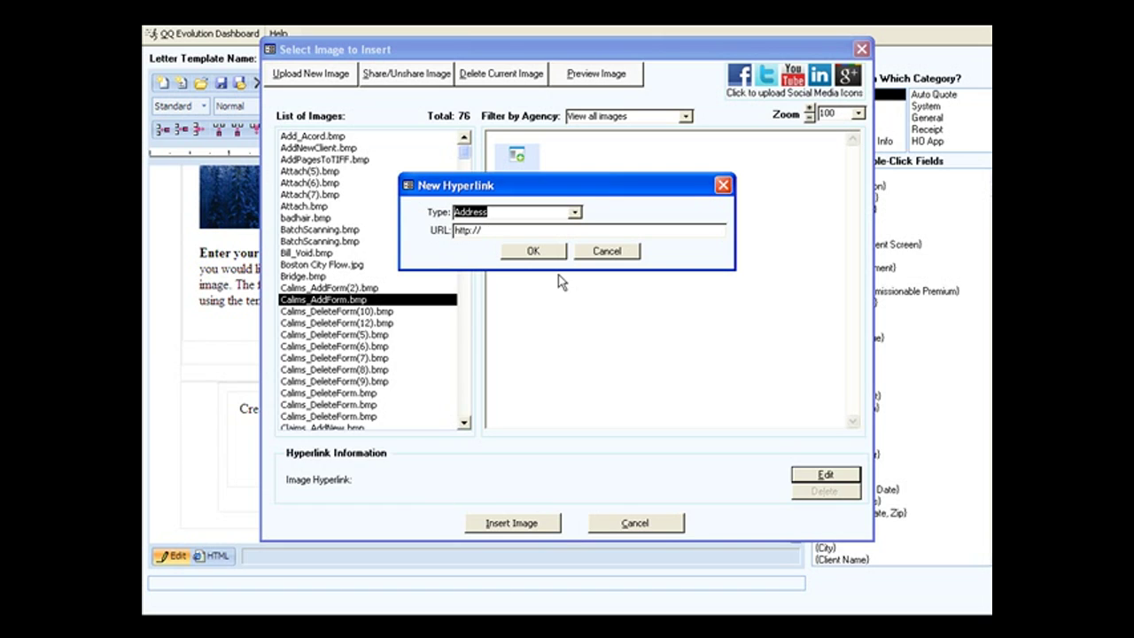
pyautogui.click(499, 228)
pyautogui.click(608, 251)
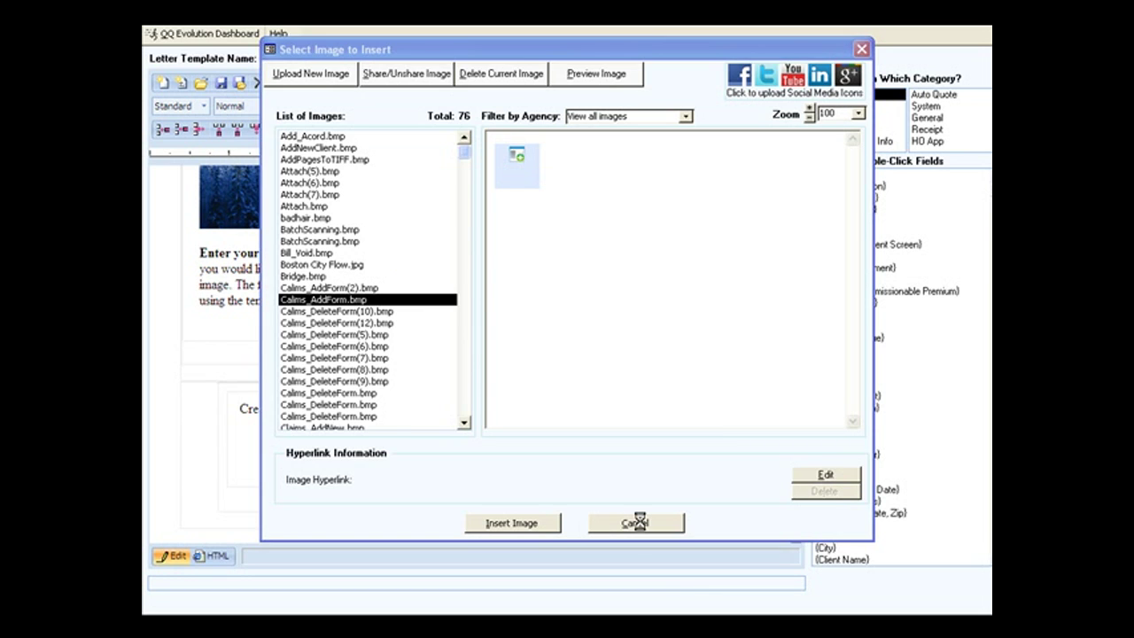
pyautogui.click(636, 523)
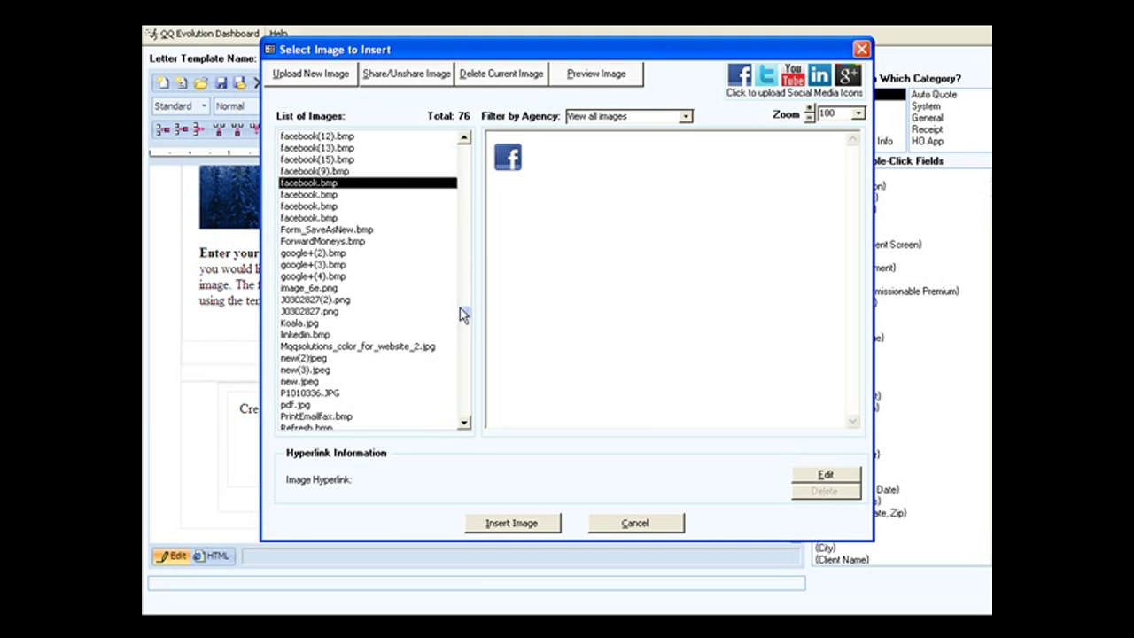
pyautogui.moveTo(462, 314); pyautogui.dragTo(468, 287)
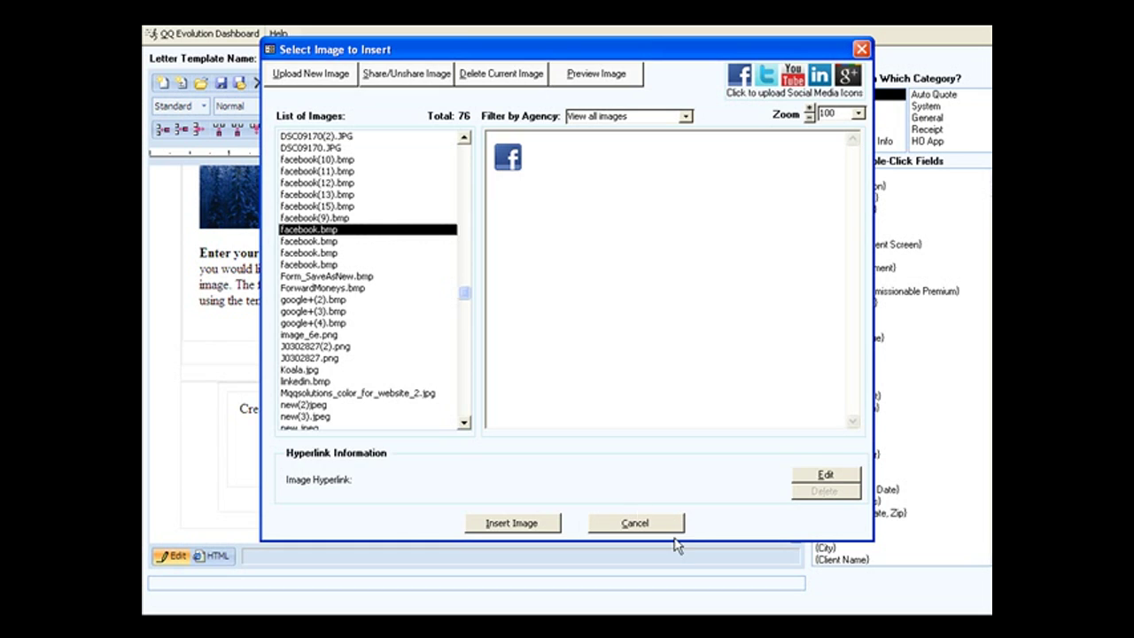
pyautogui.click(634, 524)
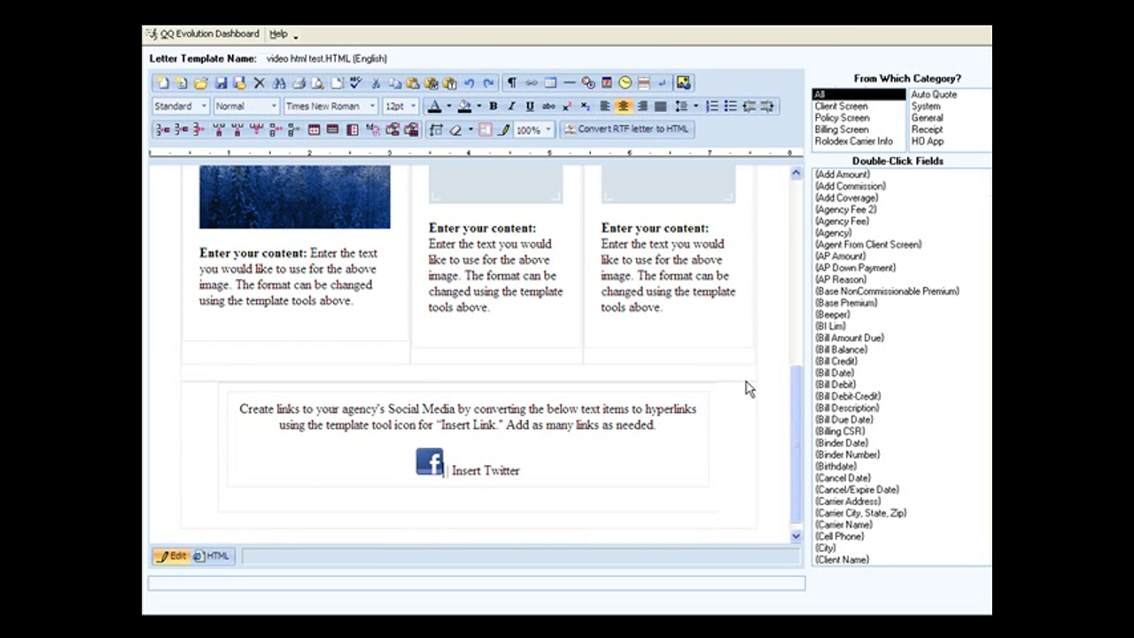
# Replace the large "insert your image here" placeholder above Heading 1 with the Mqqsolutions_color_for_website_2.jpg logo
pyautogui.scroll(5, 744, 368)
pyautogui.click(526, 249)
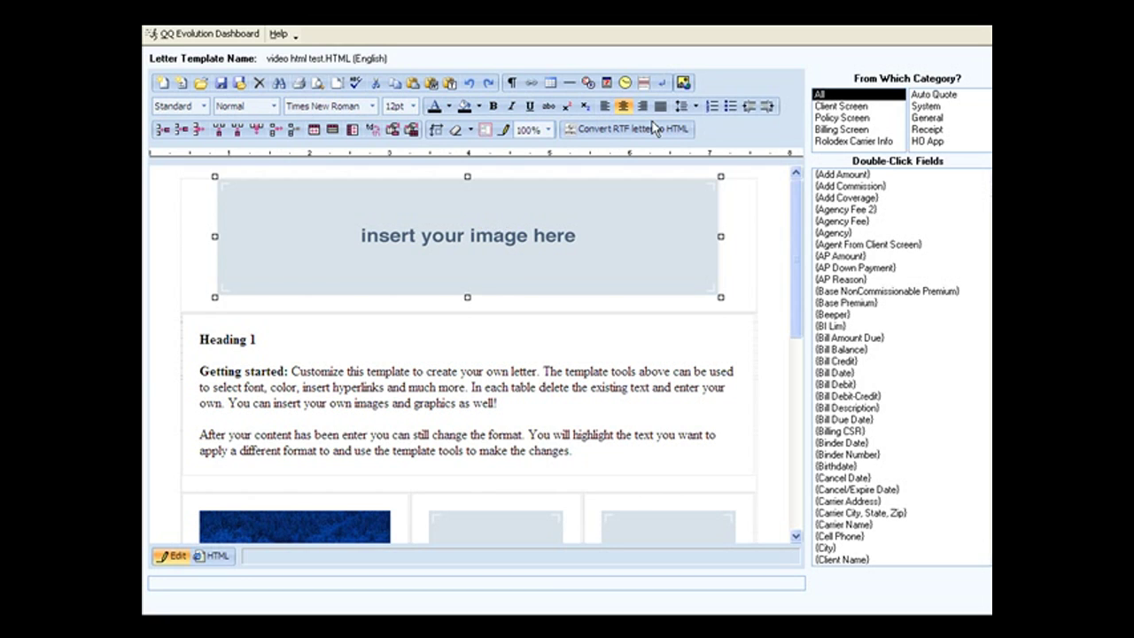
pyautogui.click(684, 82)
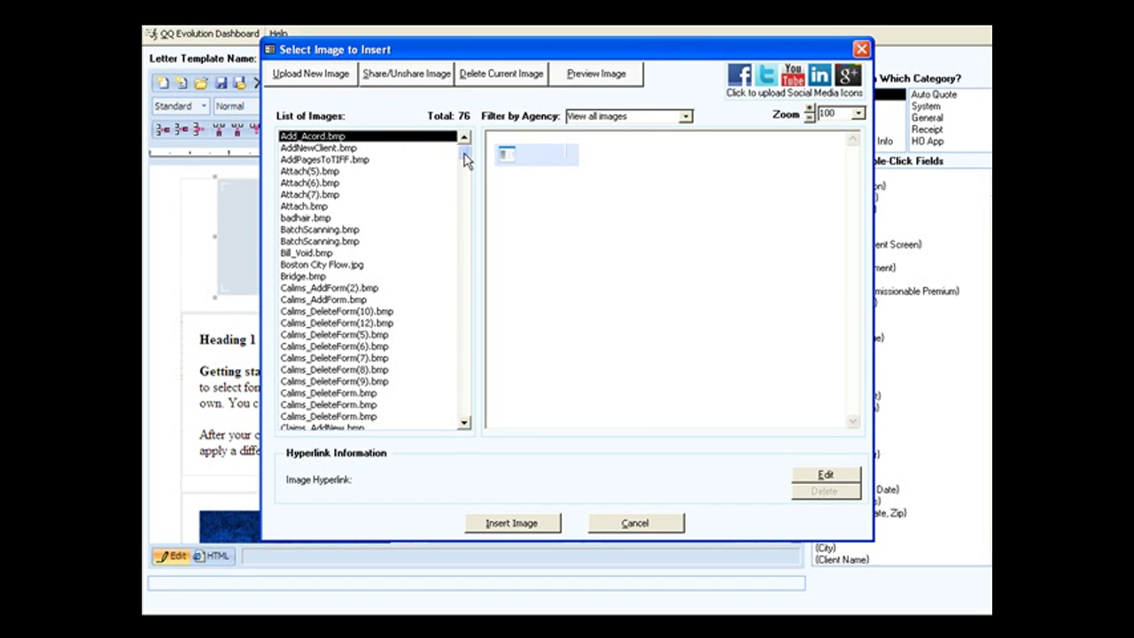
pyautogui.moveTo(465, 159); pyautogui.dragTo(467, 372)
pyautogui.click(396, 207)
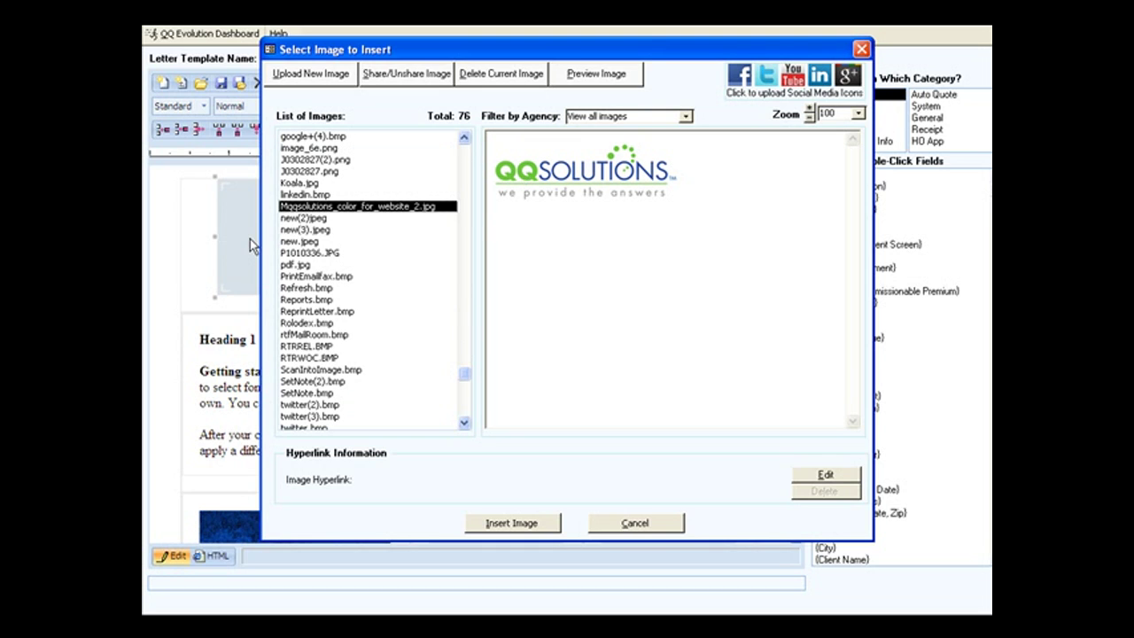
pyautogui.click(514, 523)
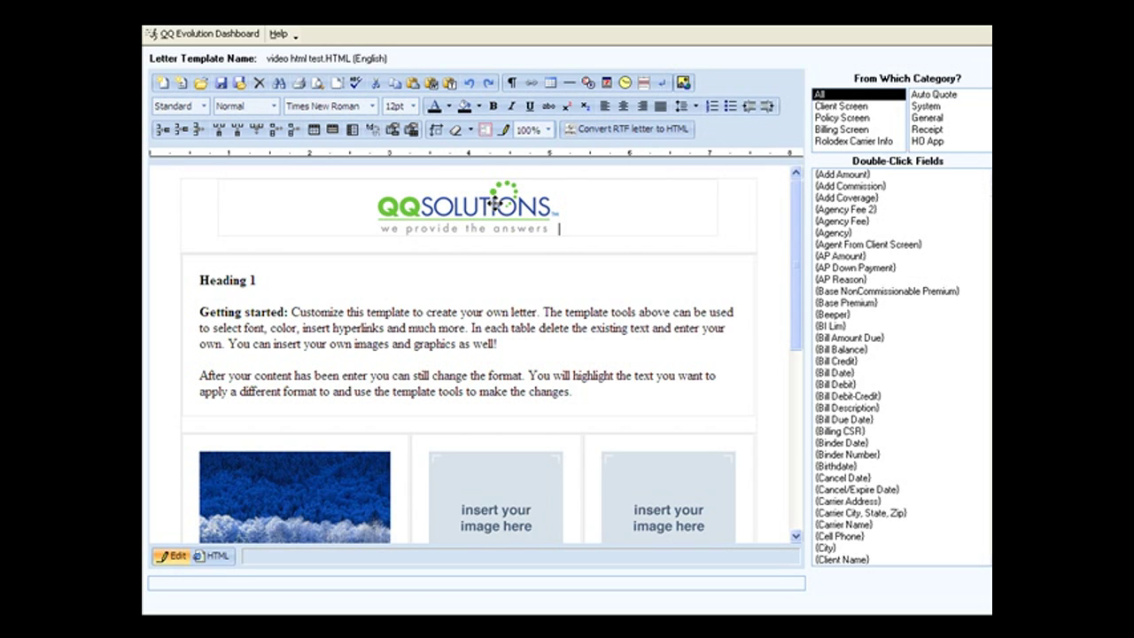
# Leave the template without saving changes, review the Letters defaults in Utilities, and return to the dashboard
pyautogui.click(219, 39)
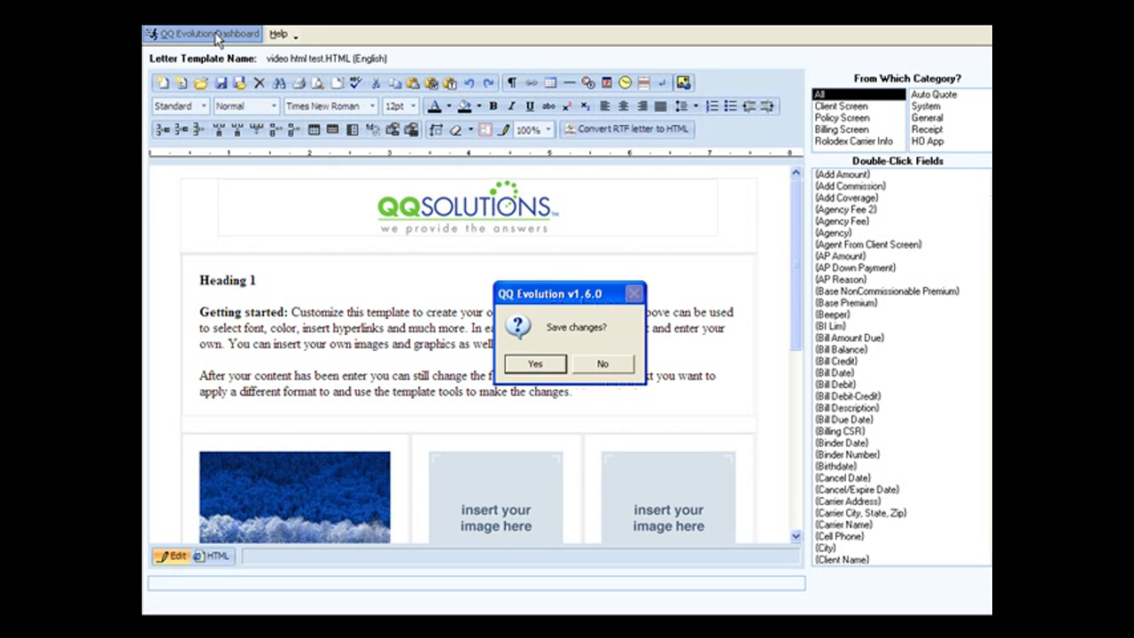
pyautogui.click(603, 365)
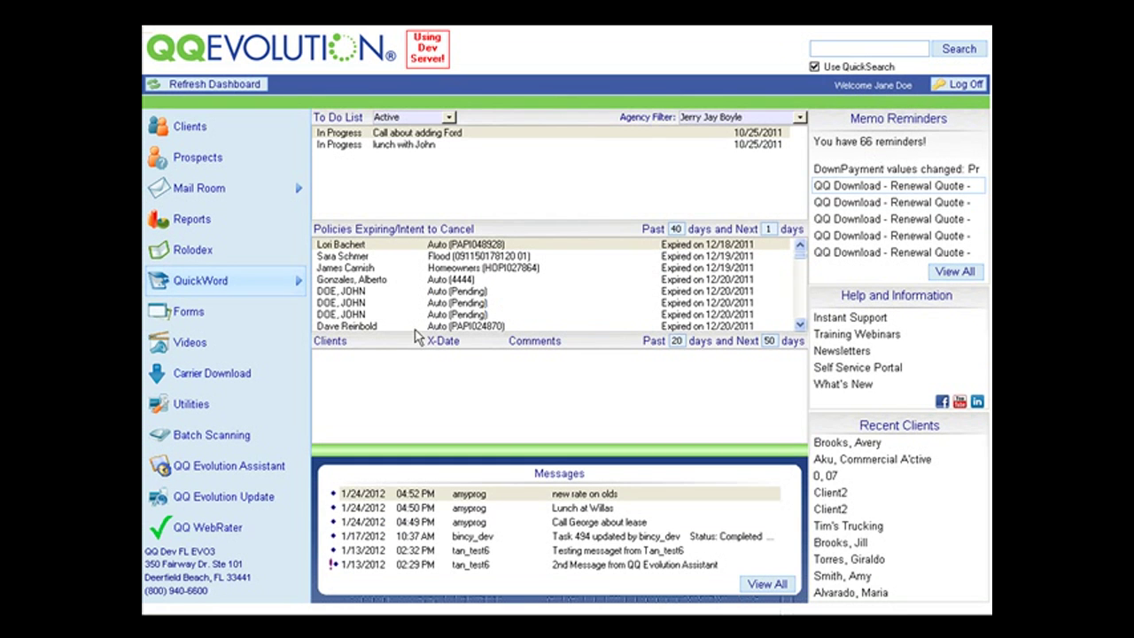
pyautogui.click(219, 406)
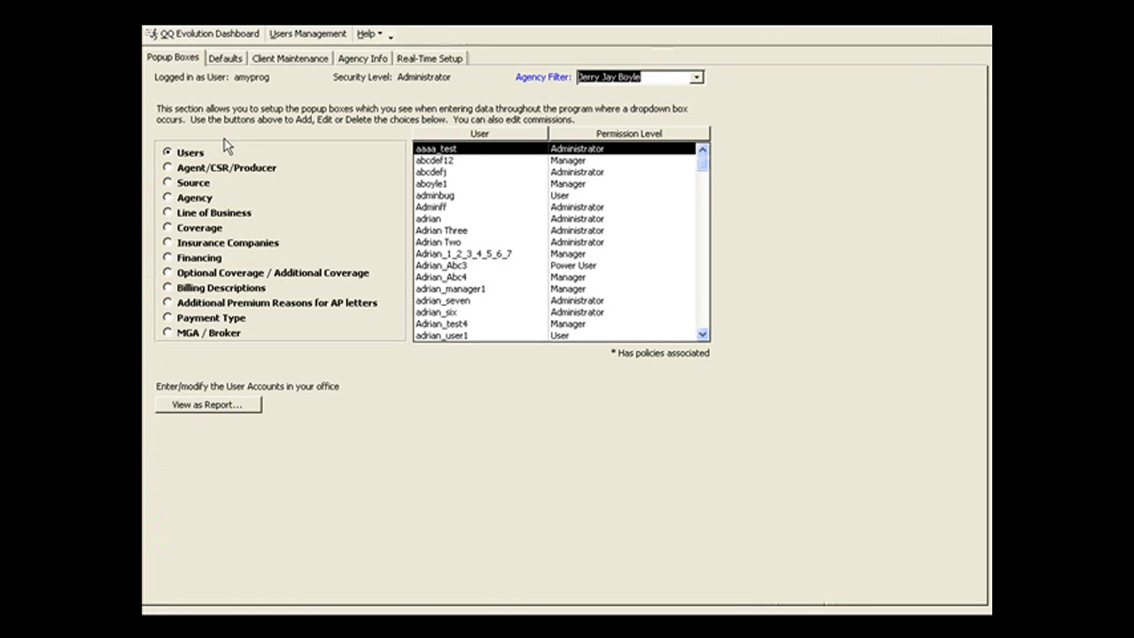
pyautogui.click(228, 60)
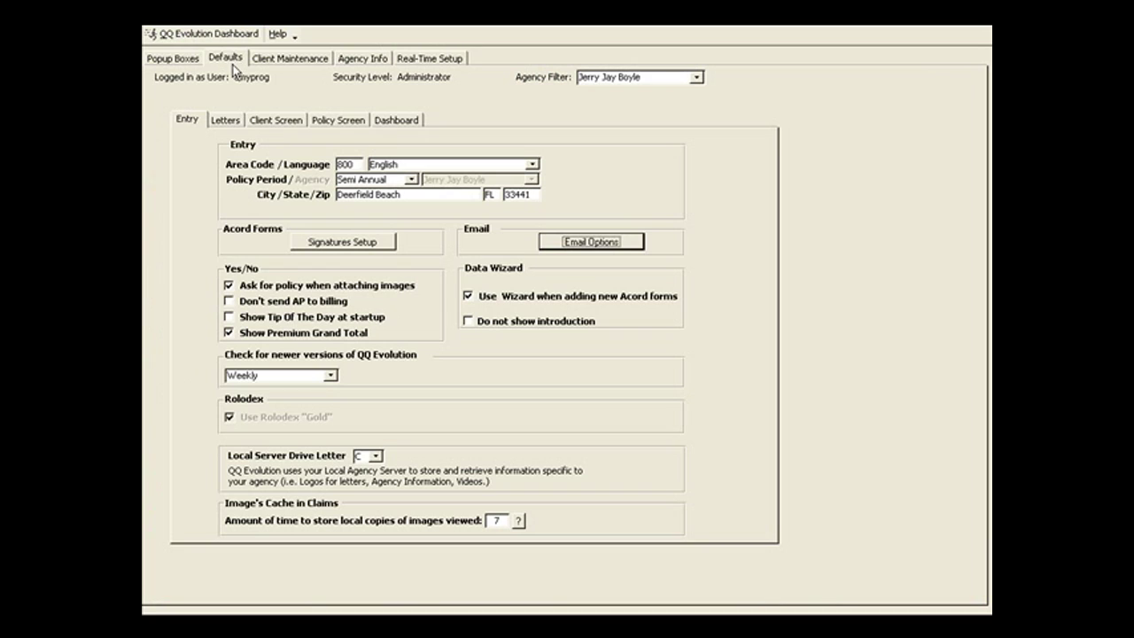
pyautogui.click(237, 120)
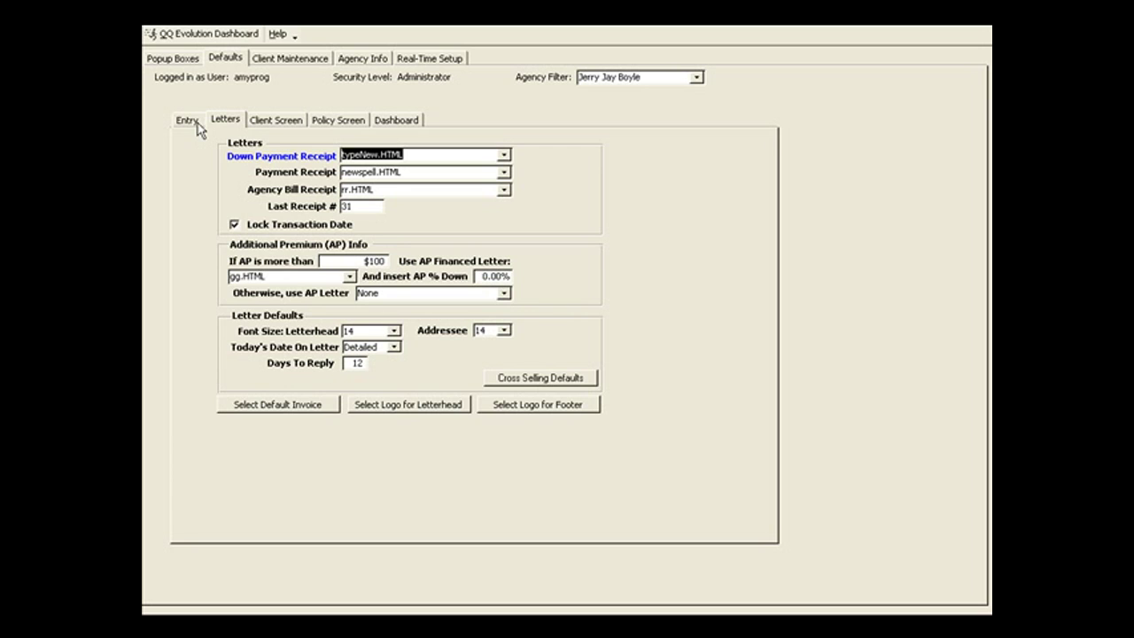
pyautogui.click(182, 39)
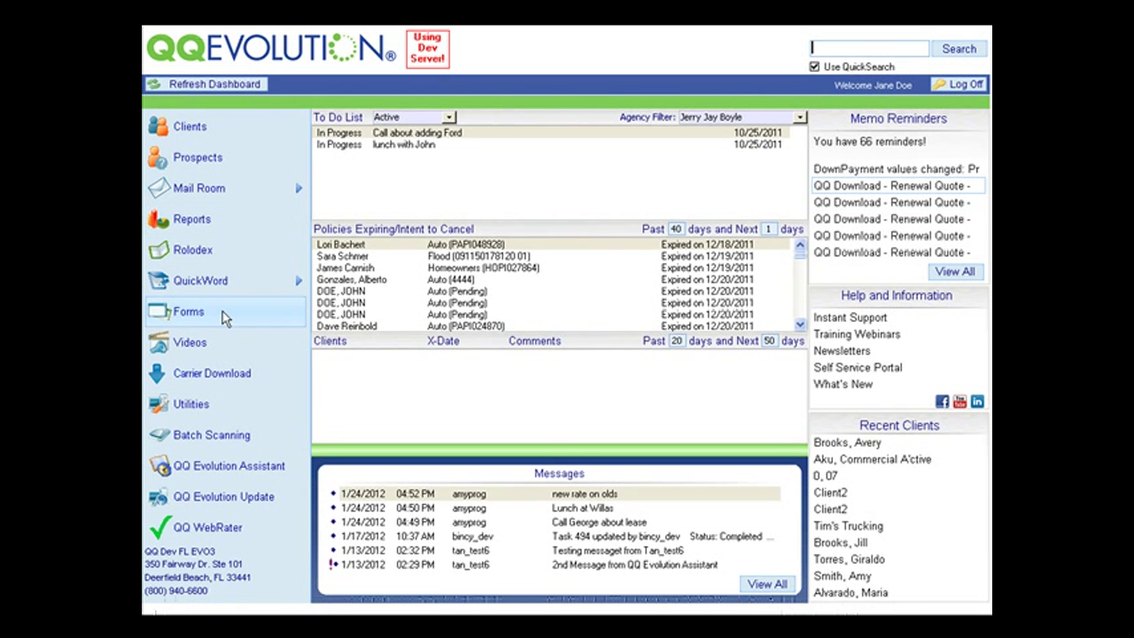
# In QuickWord's HTML editor, review the merge fields in the Client Screen and Rolodex Carrier Info categories, and return to the dashboard
pyautogui.moveTo(228, 291)
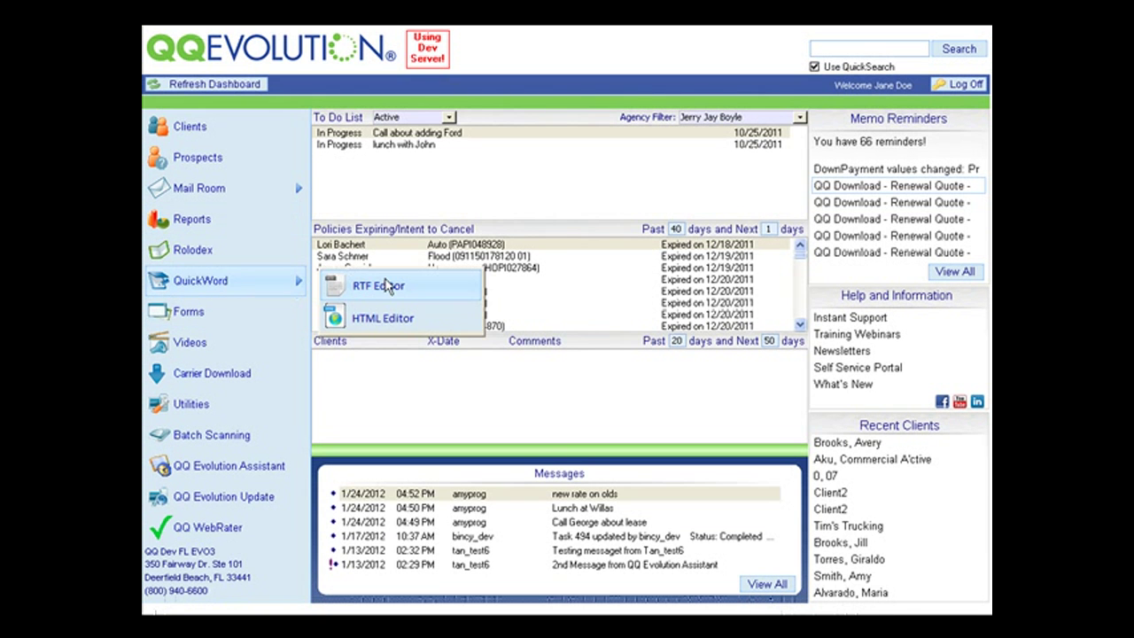
pyautogui.click(391, 319)
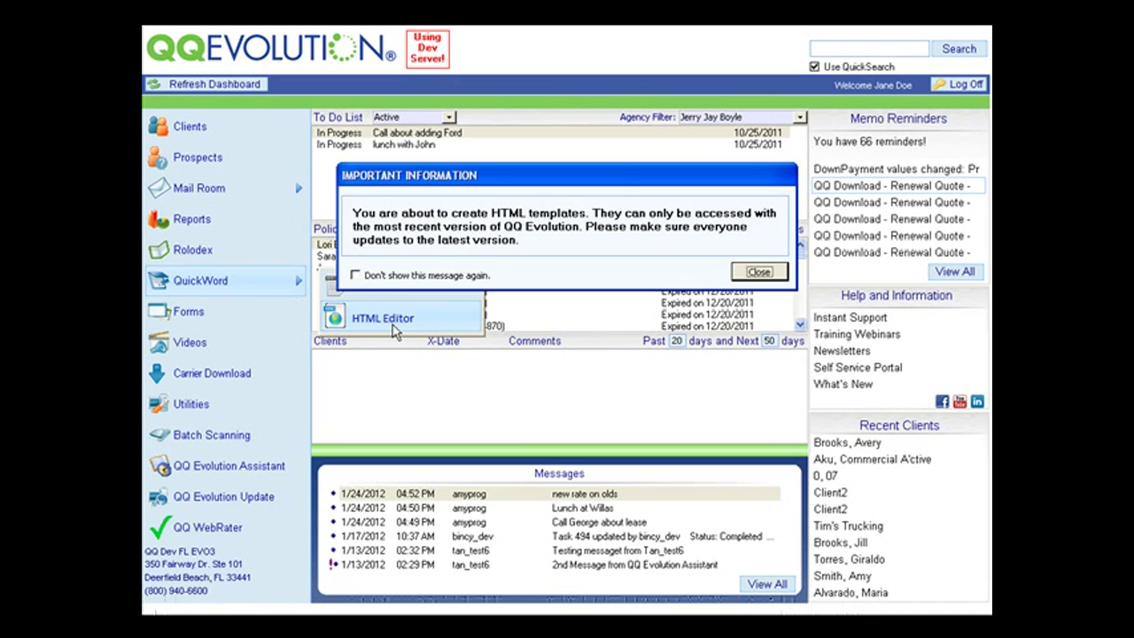
pyautogui.click(759, 272)
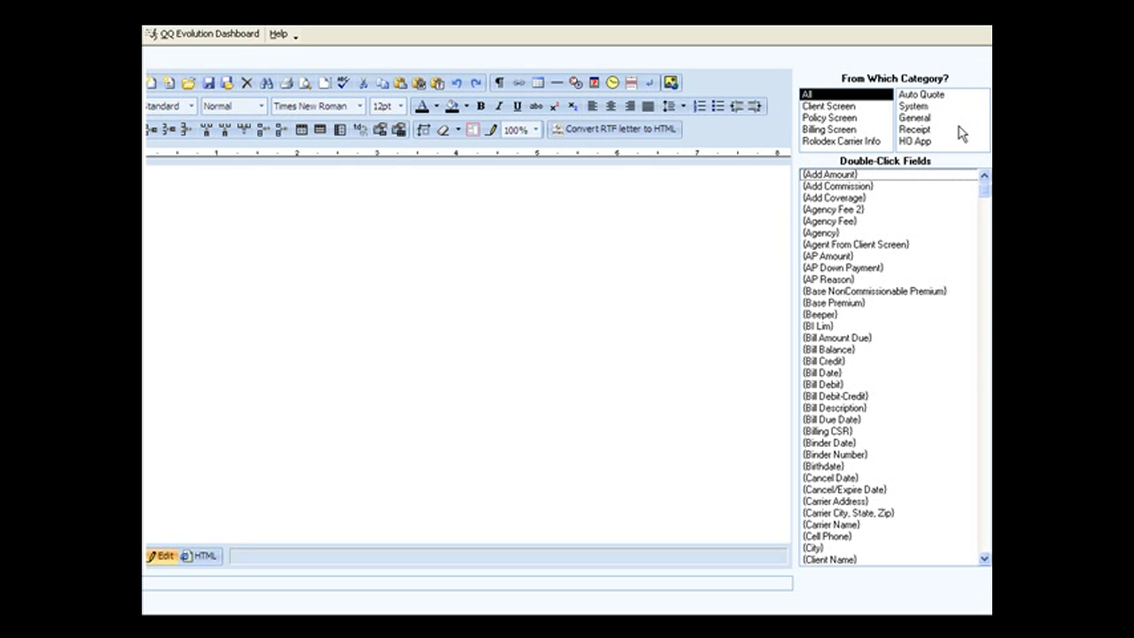
pyautogui.click(831, 108)
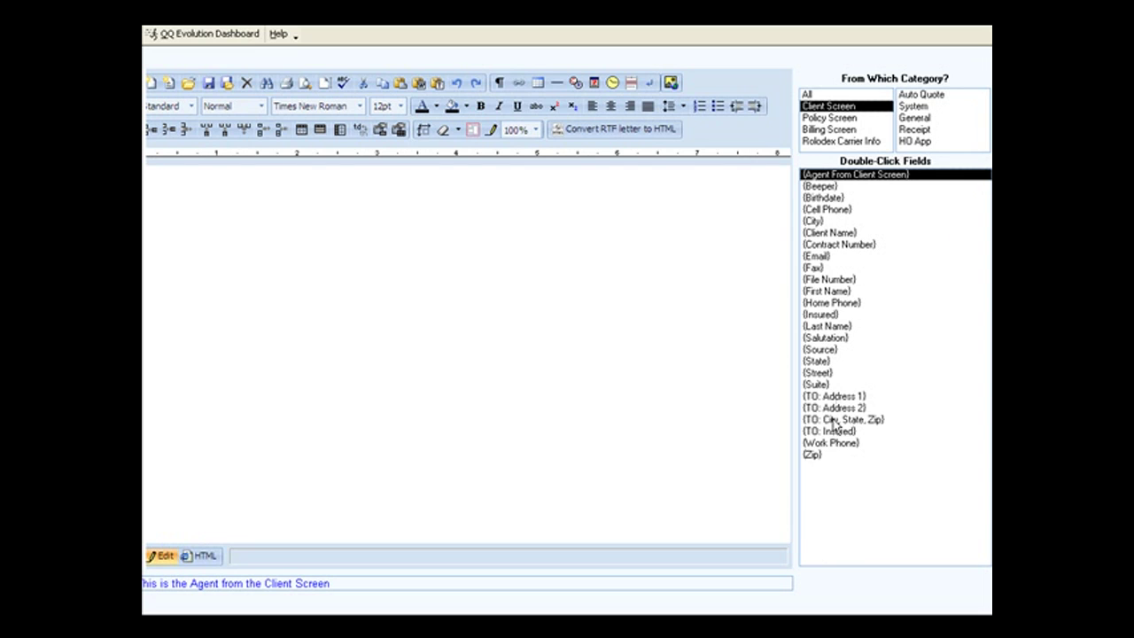
pyautogui.click(847, 141)
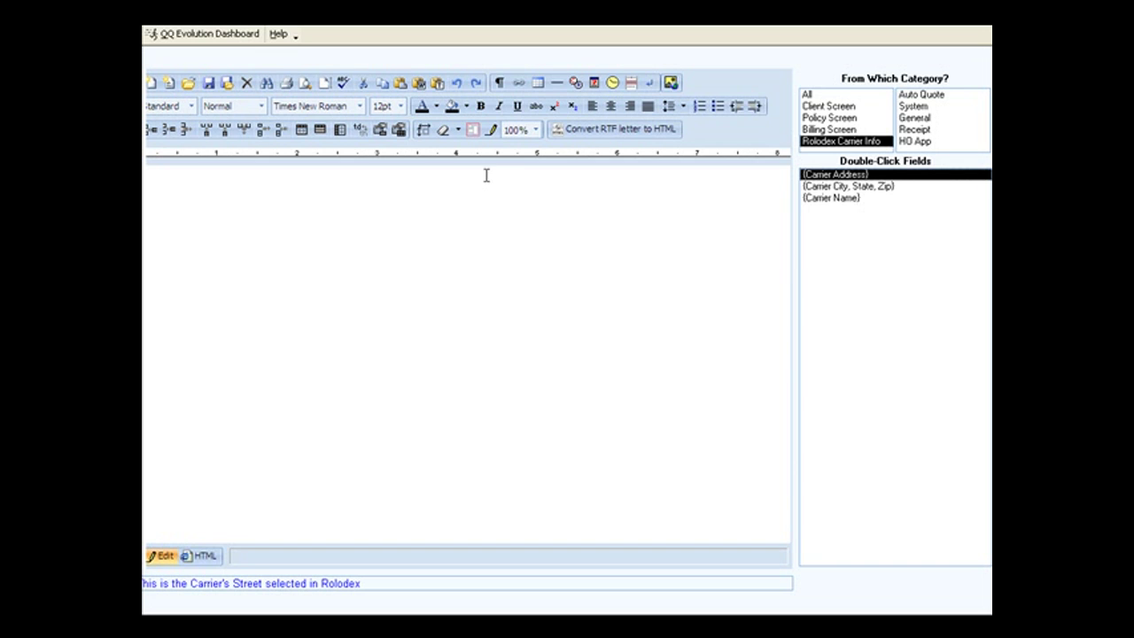
pyautogui.click(203, 32)
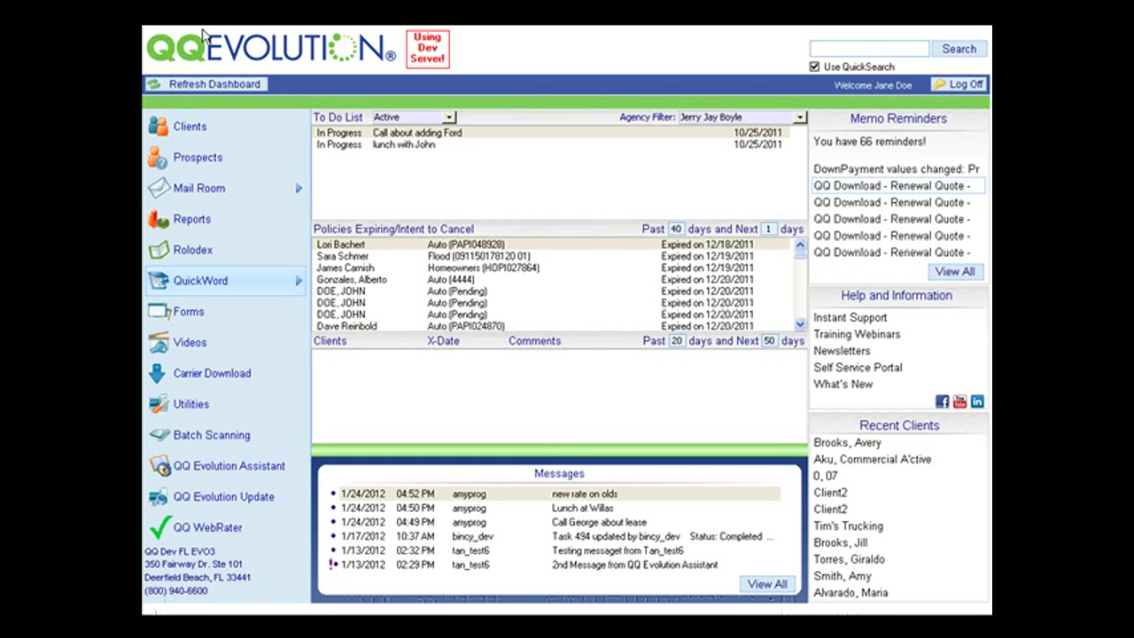
# From the Rolodex companies, view the letter templates available for printing a letter, select Blank type info.HTML, and cancel the selection
pyautogui.click(215, 257)
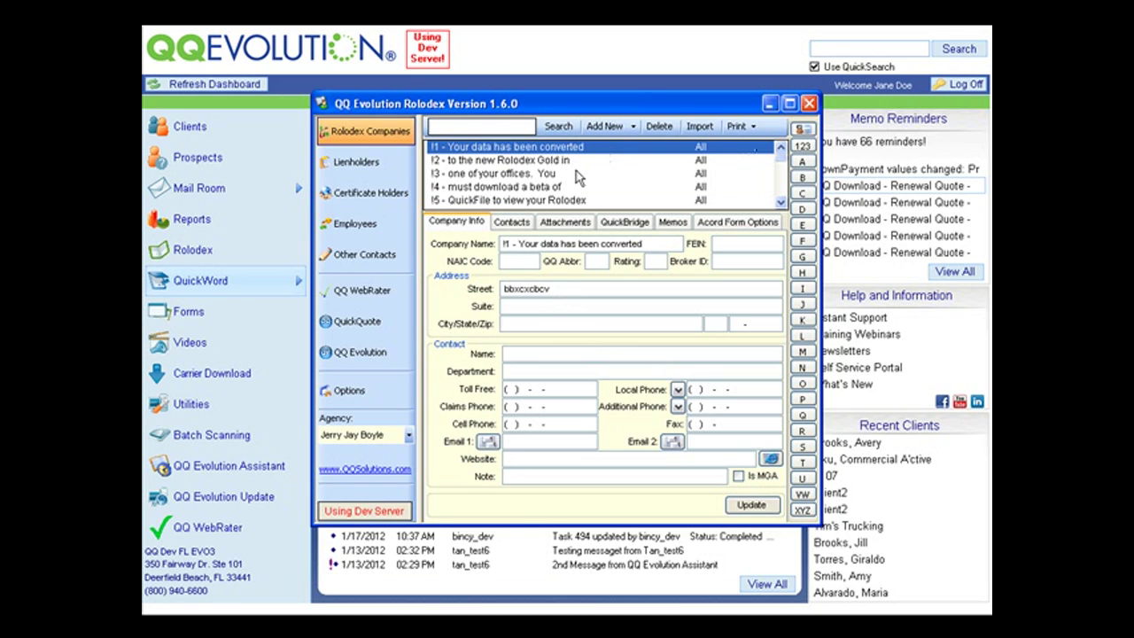
pyautogui.click(752, 124)
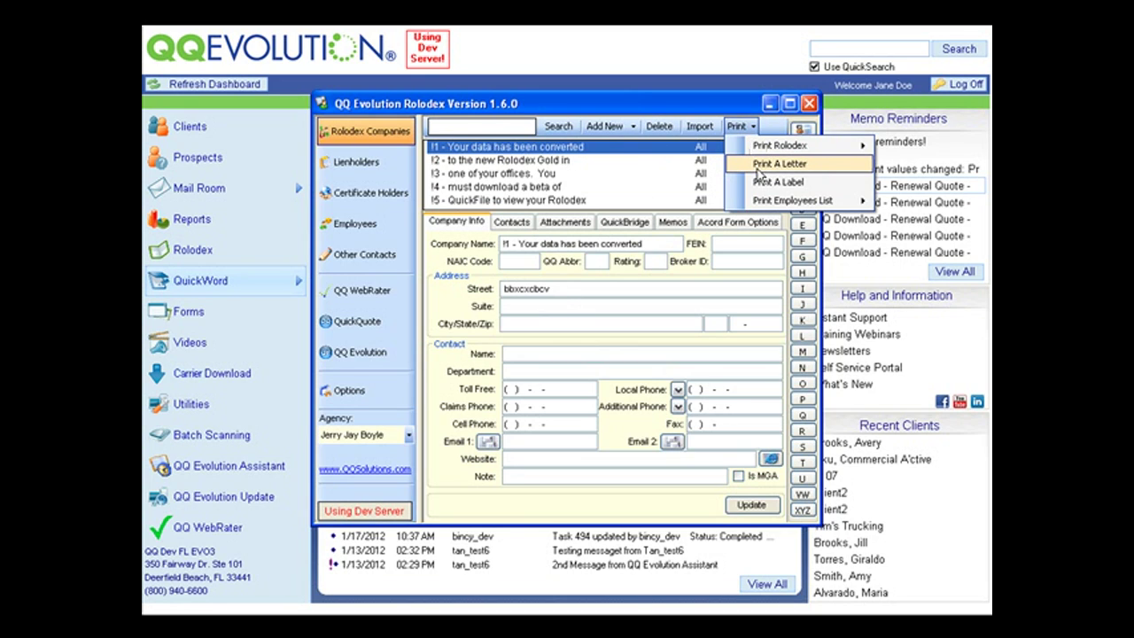
pyautogui.click(759, 171)
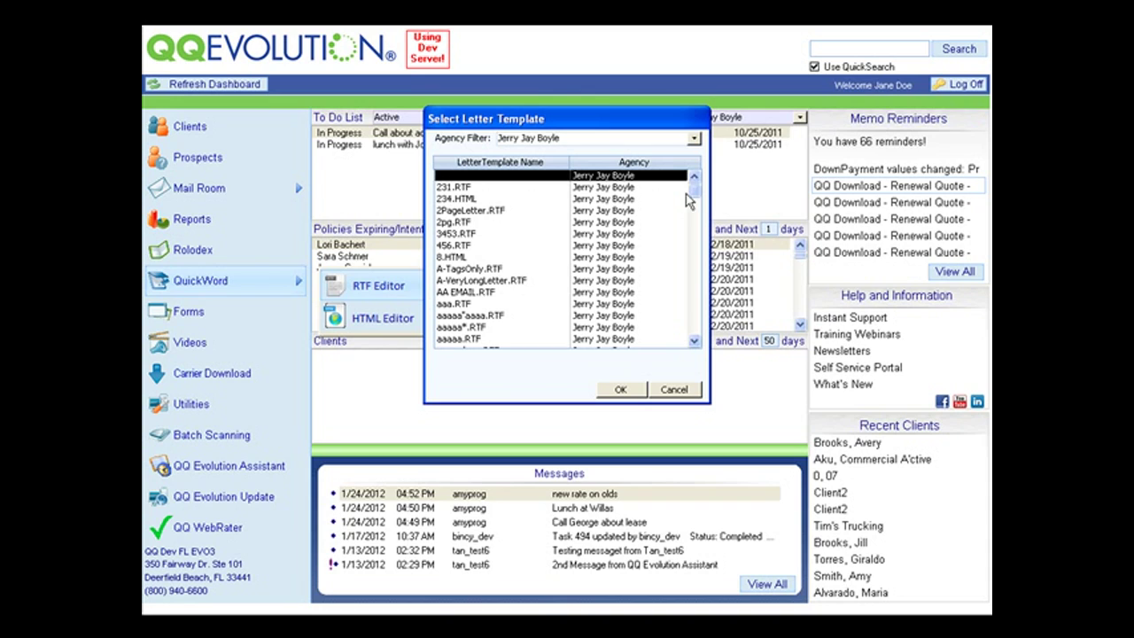
pyautogui.moveTo(695, 190); pyautogui.dragTo(697, 228)
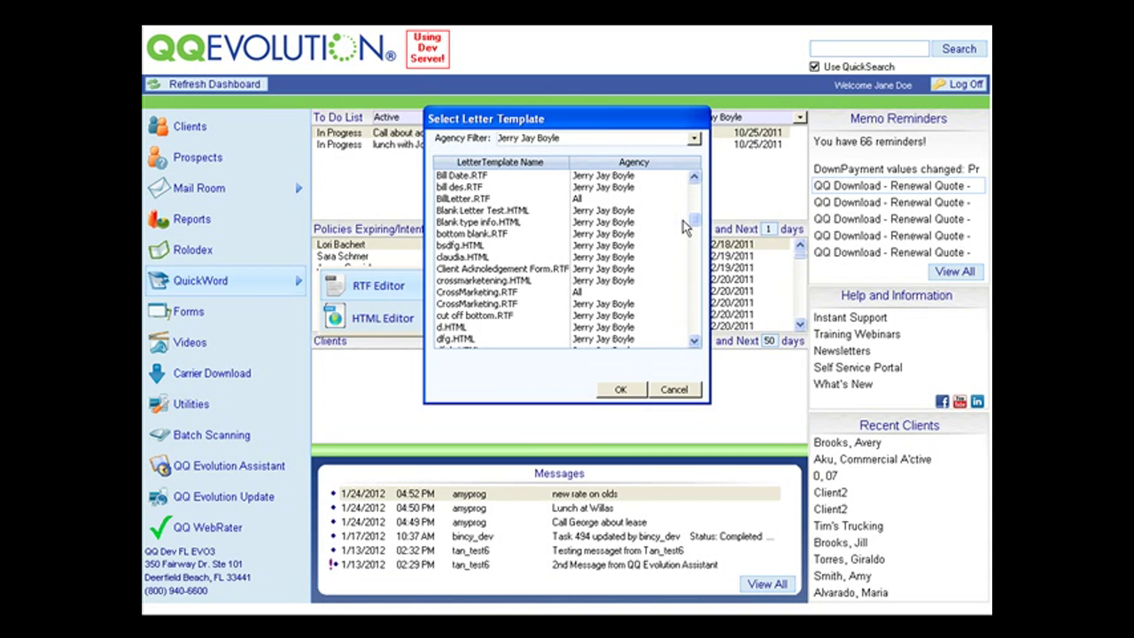
pyautogui.click(483, 224)
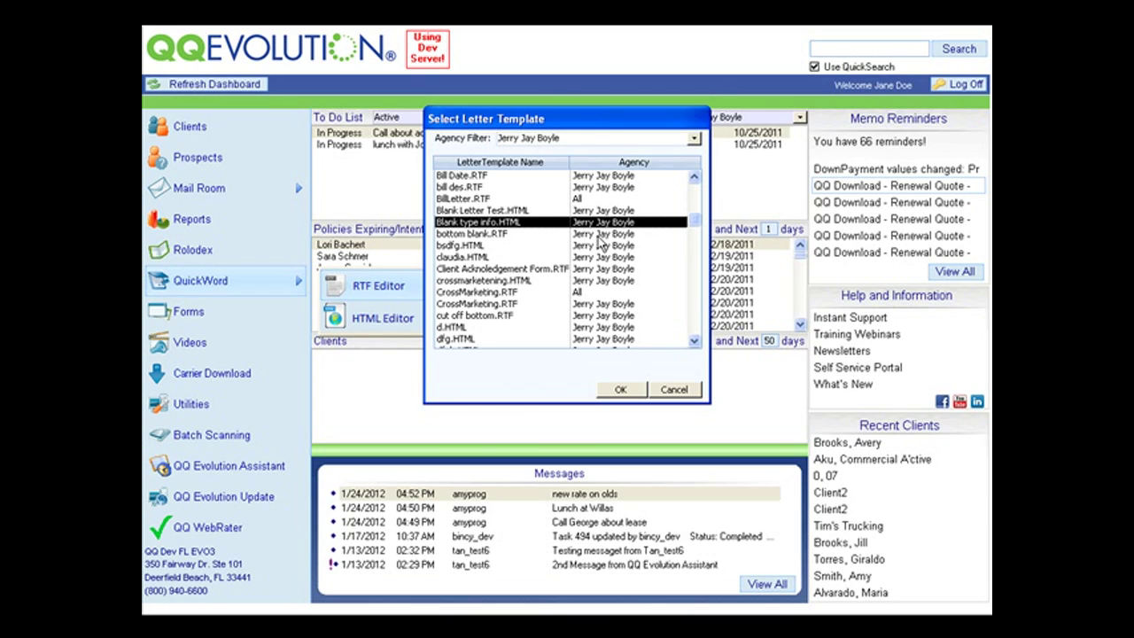
pyautogui.click(673, 390)
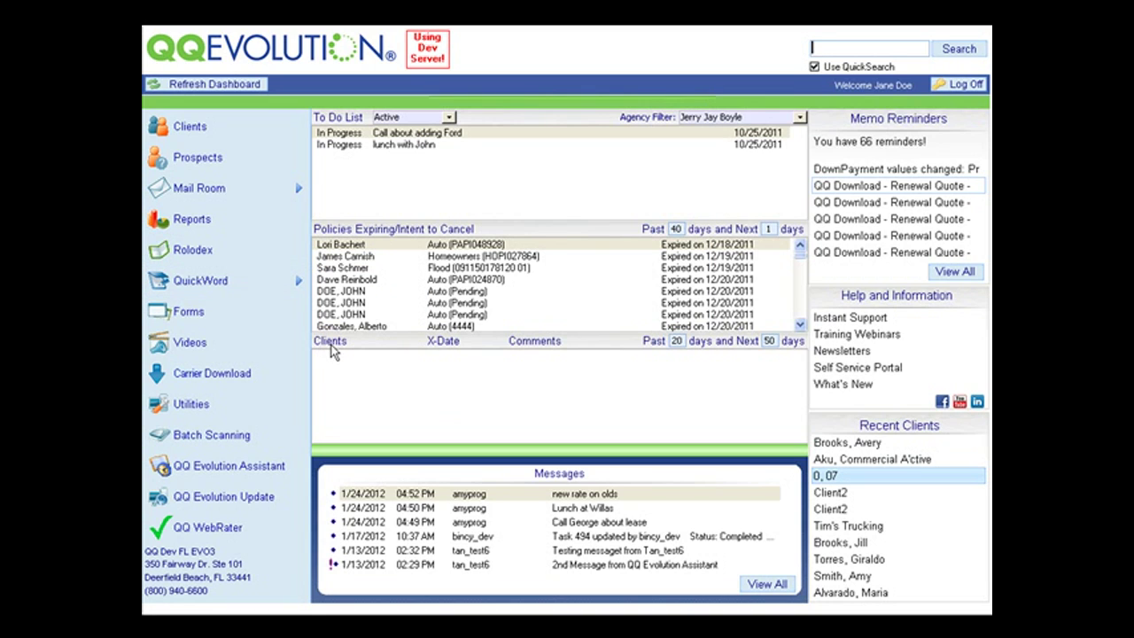
# Open the Mail Room for HTML letters
pyautogui.moveTo(232, 190)
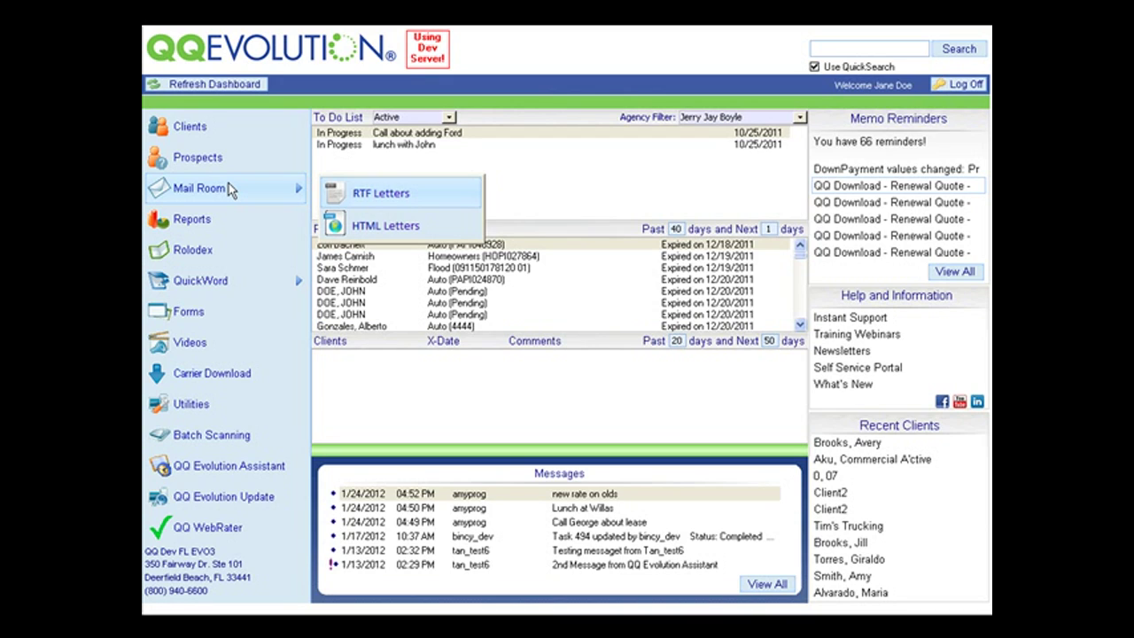
pyautogui.click(436, 224)
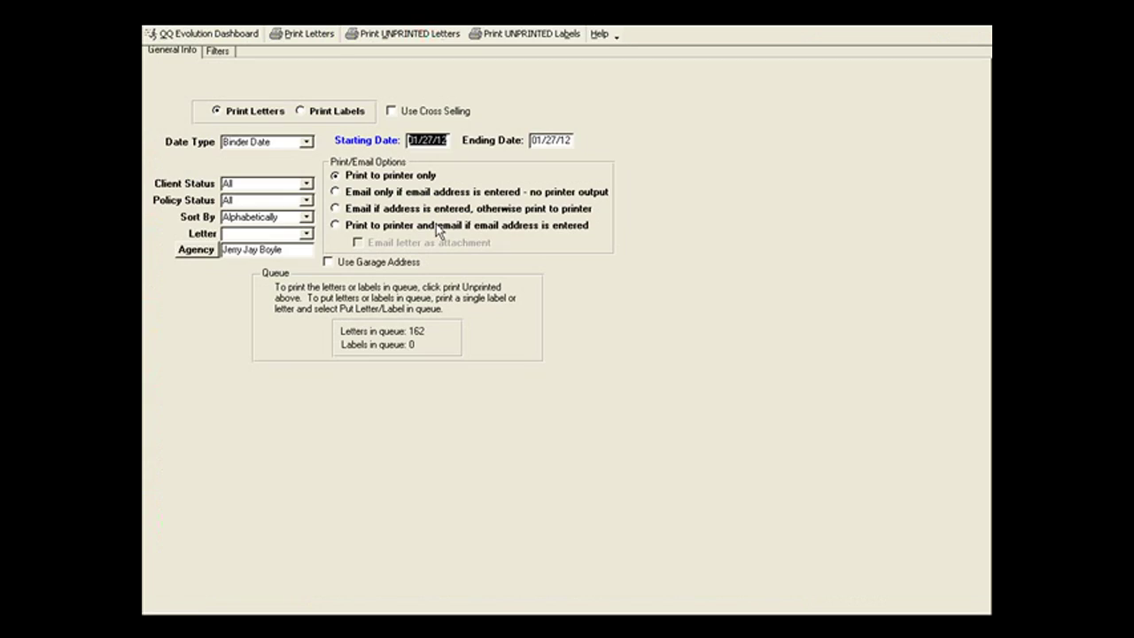
# Select the 234.HTML letter, set the starting date to 01/20/12, and generate the letters for printing
pyautogui.click(306, 235)
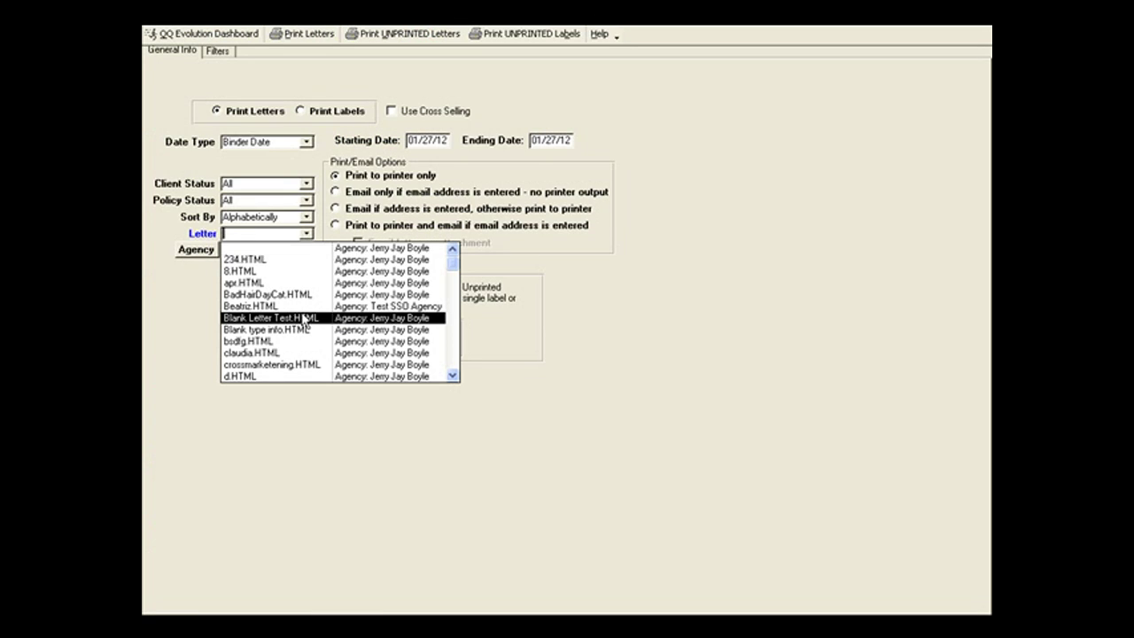
pyautogui.click(274, 261)
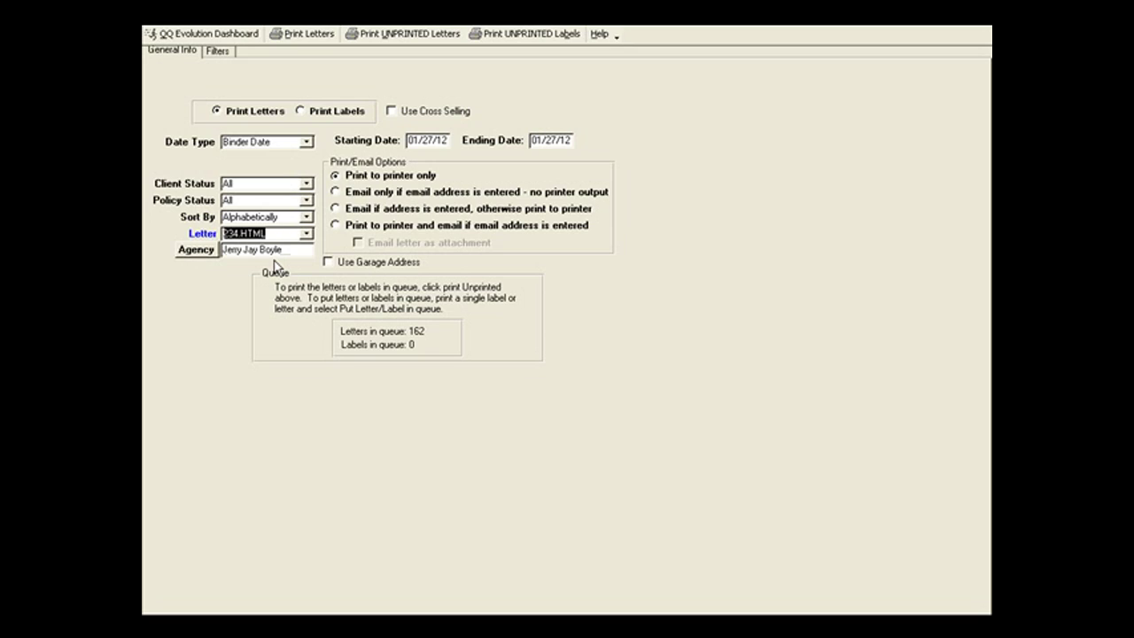
pyautogui.click(429, 140)
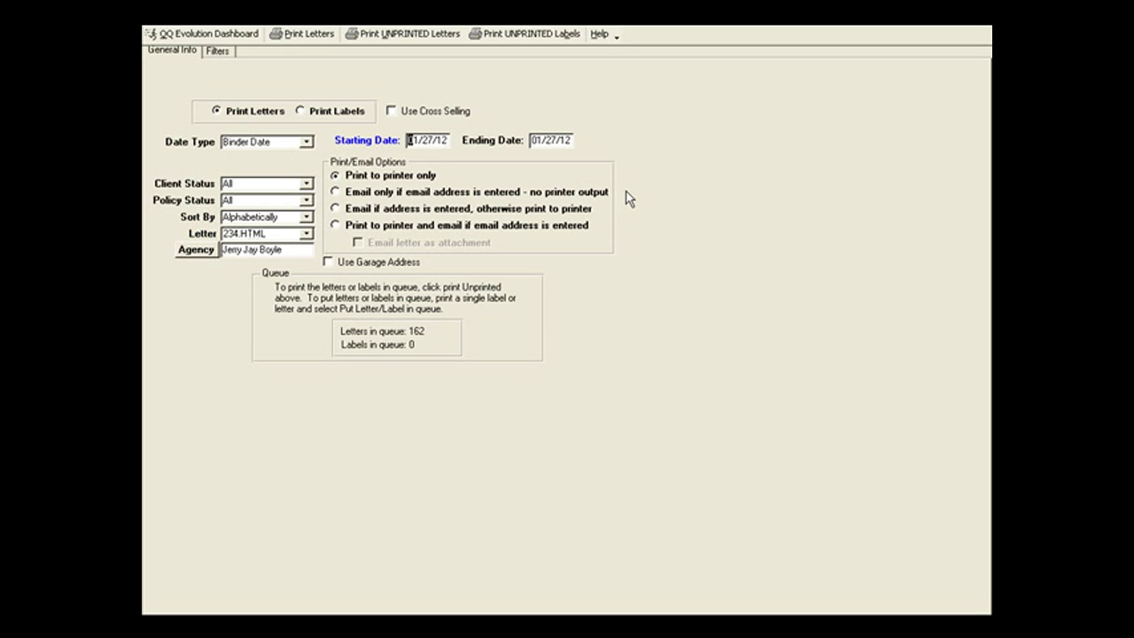
pyautogui.press('Right')
pyautogui.press('Right')
pyautogui.write('20')
pyautogui.click(306, 38)
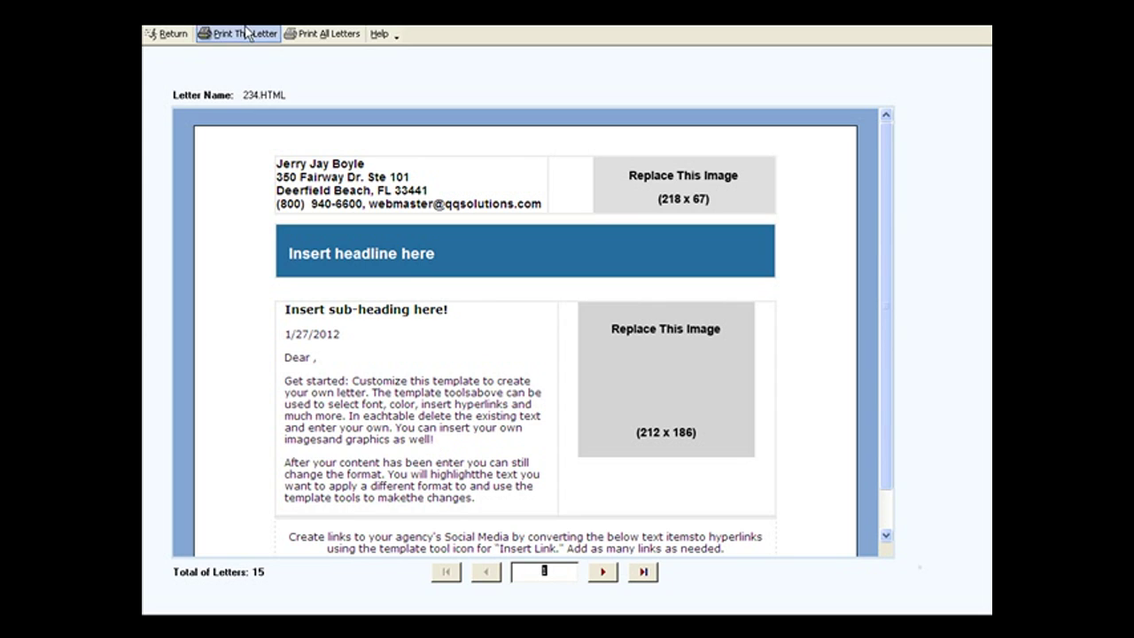
# Leave the letter preview, discard the unprinted letters instead of keeping them for later printing, and return to the dashboard
pyautogui.click(162, 37)
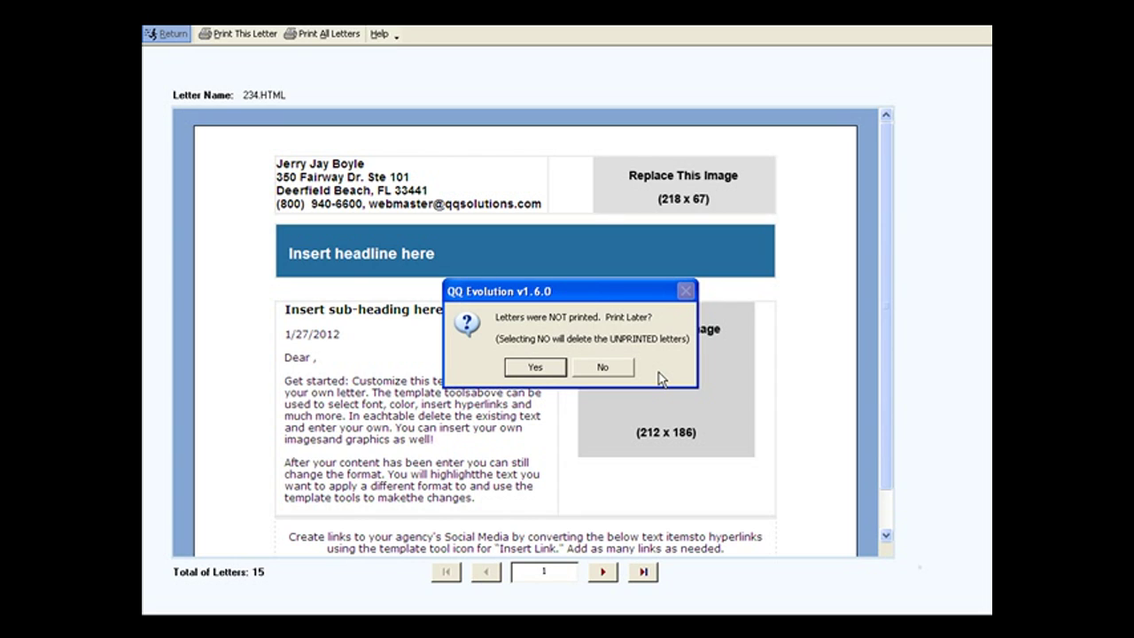
pyautogui.click(614, 369)
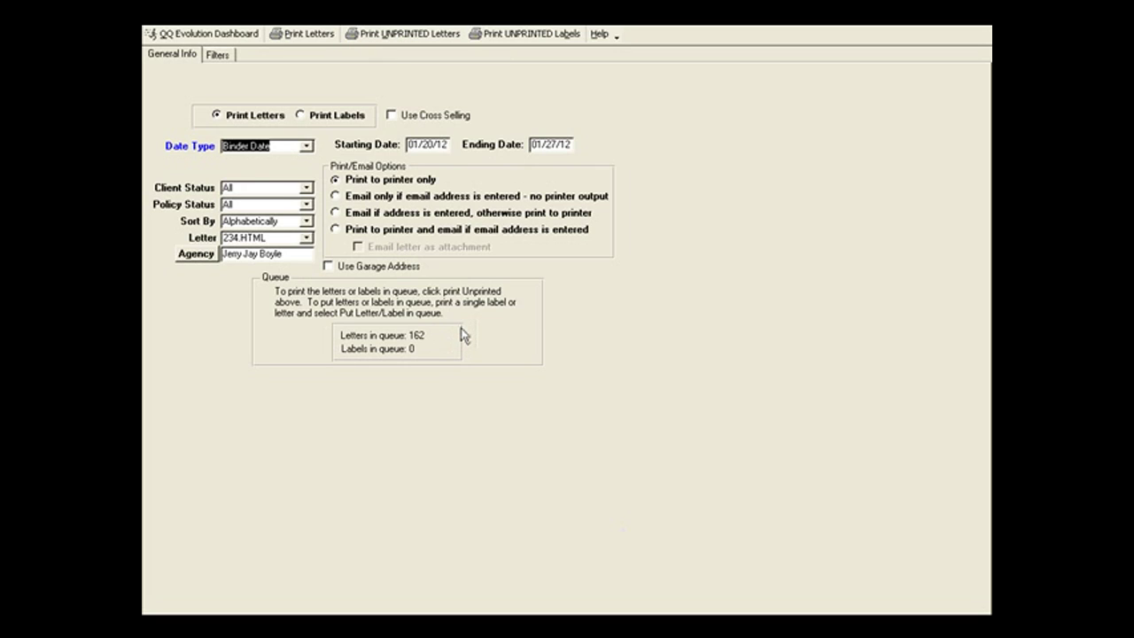
pyautogui.click(217, 34)
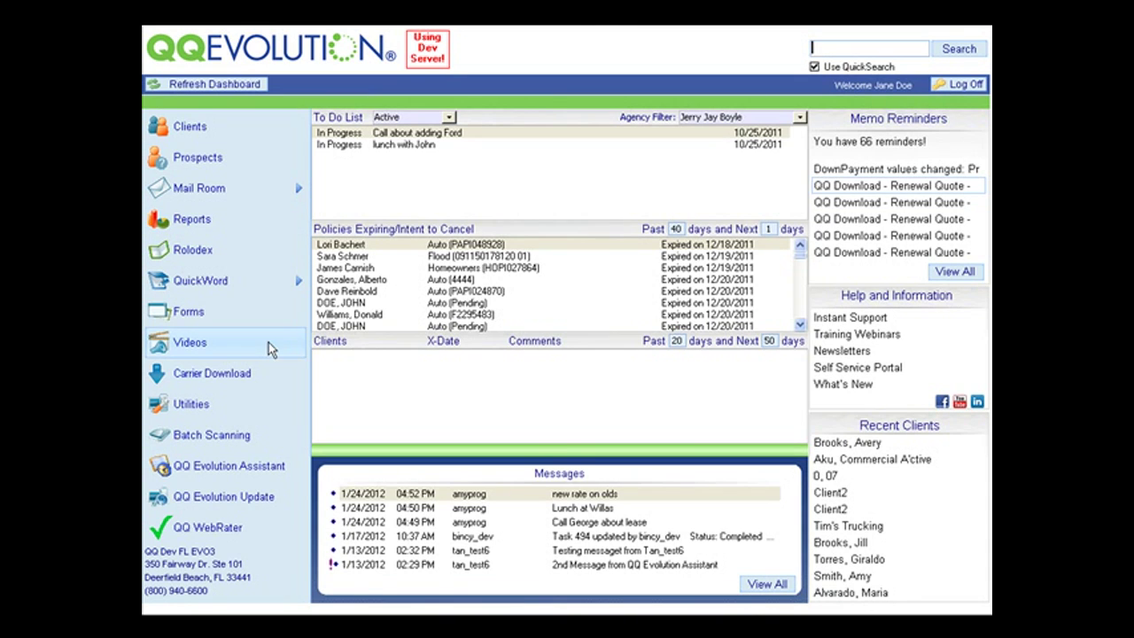
# Open QuickWord's HTML editor and dismiss the information about HTML templates
pyautogui.moveTo(263, 278)
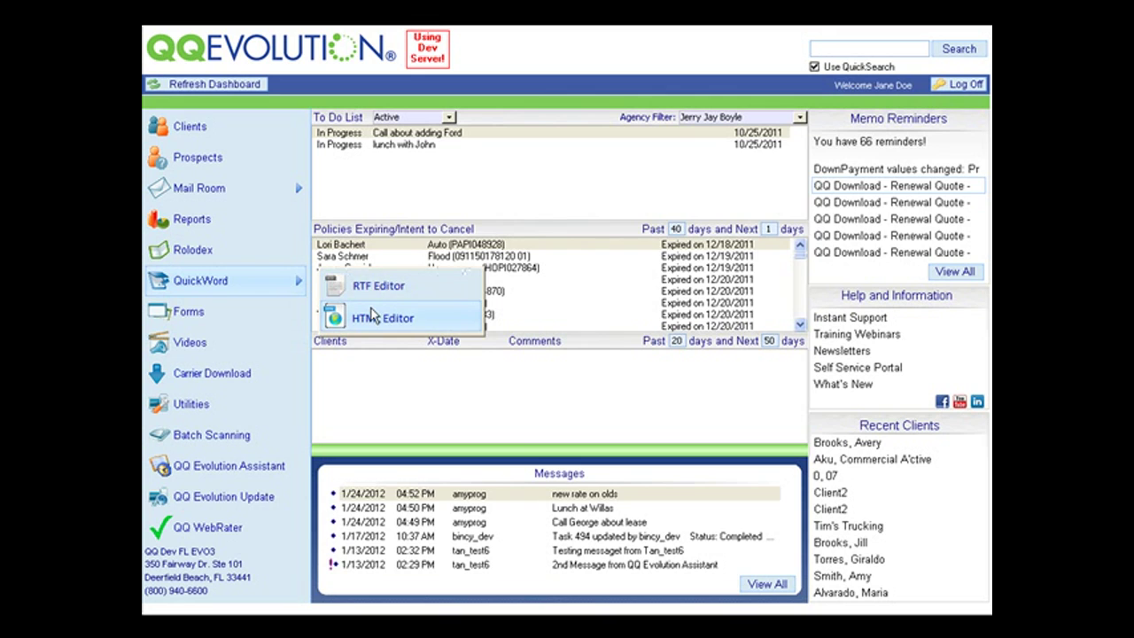
pyautogui.click(383, 317)
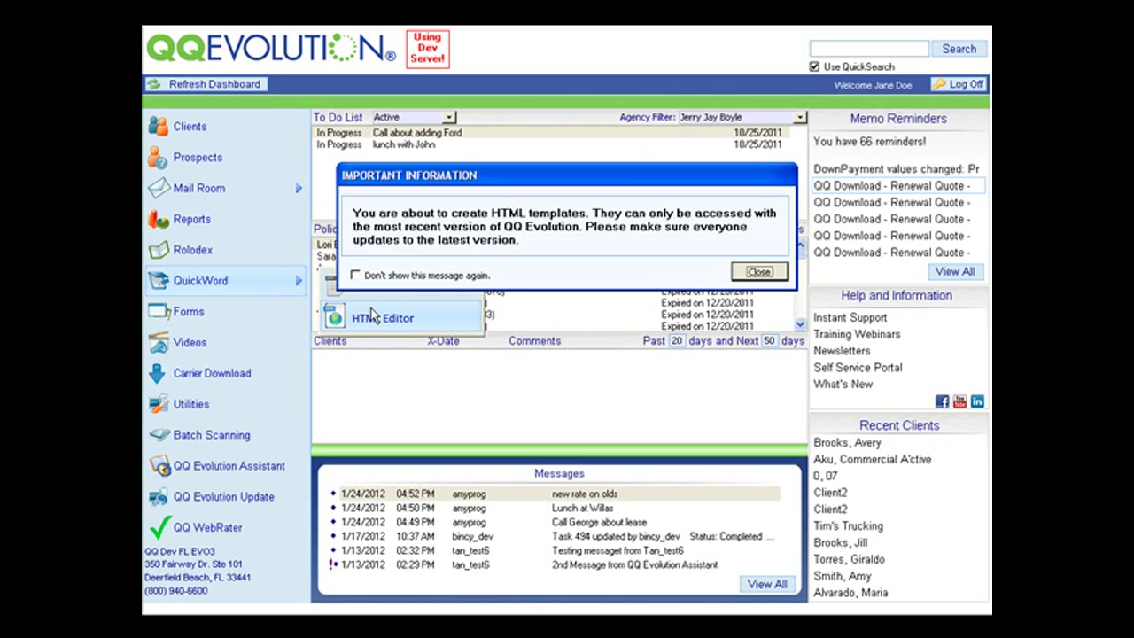
pyautogui.click(759, 272)
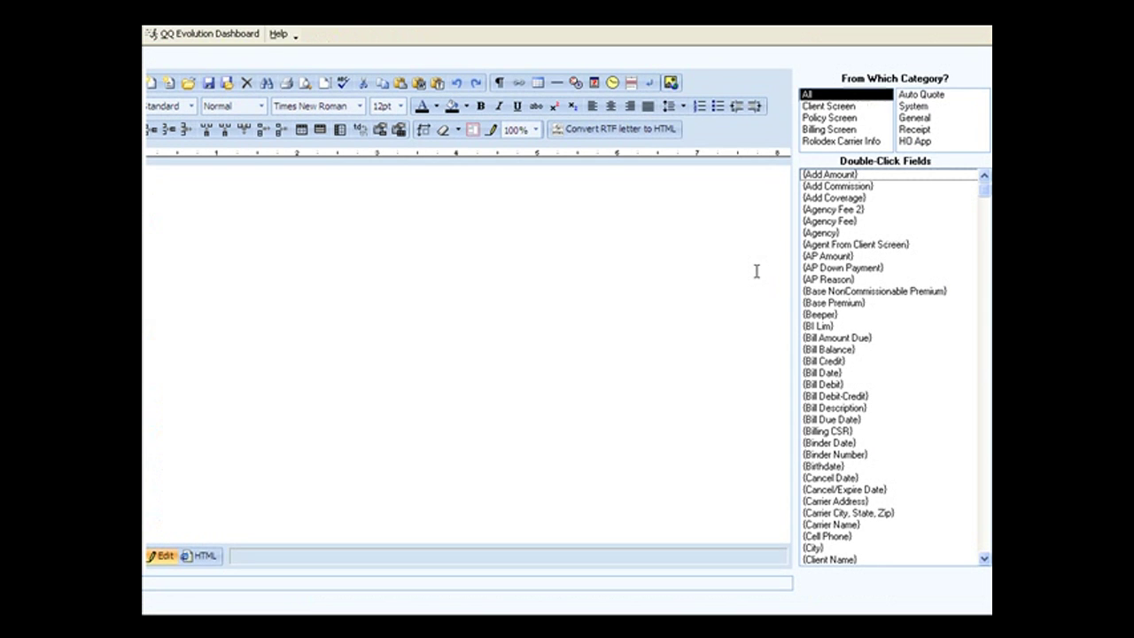
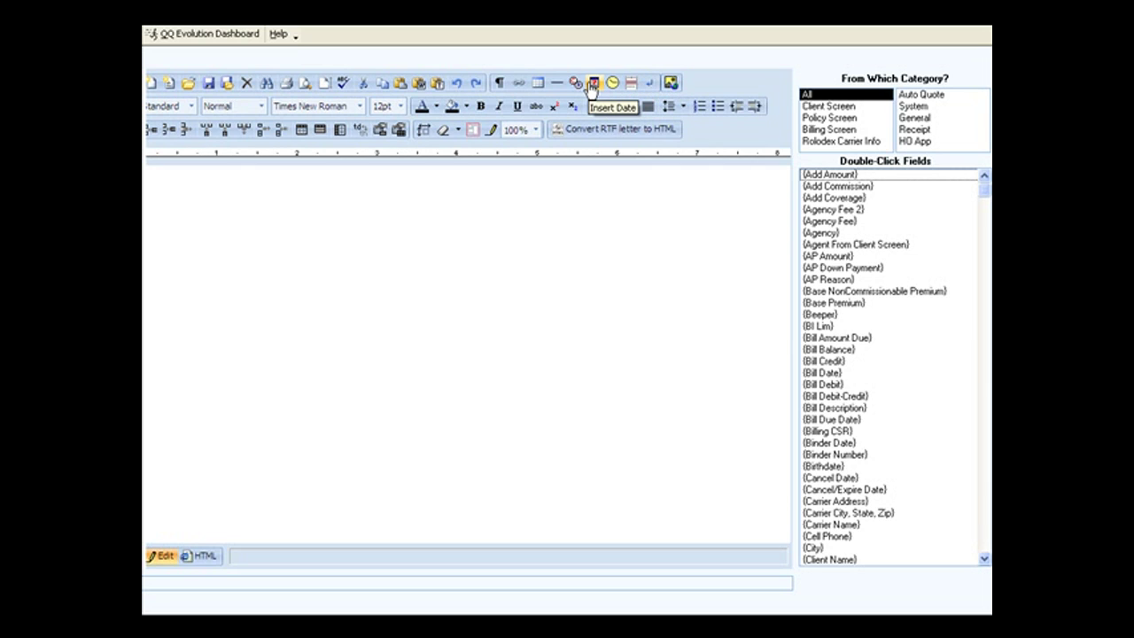
pyautogui.click(519, 85)
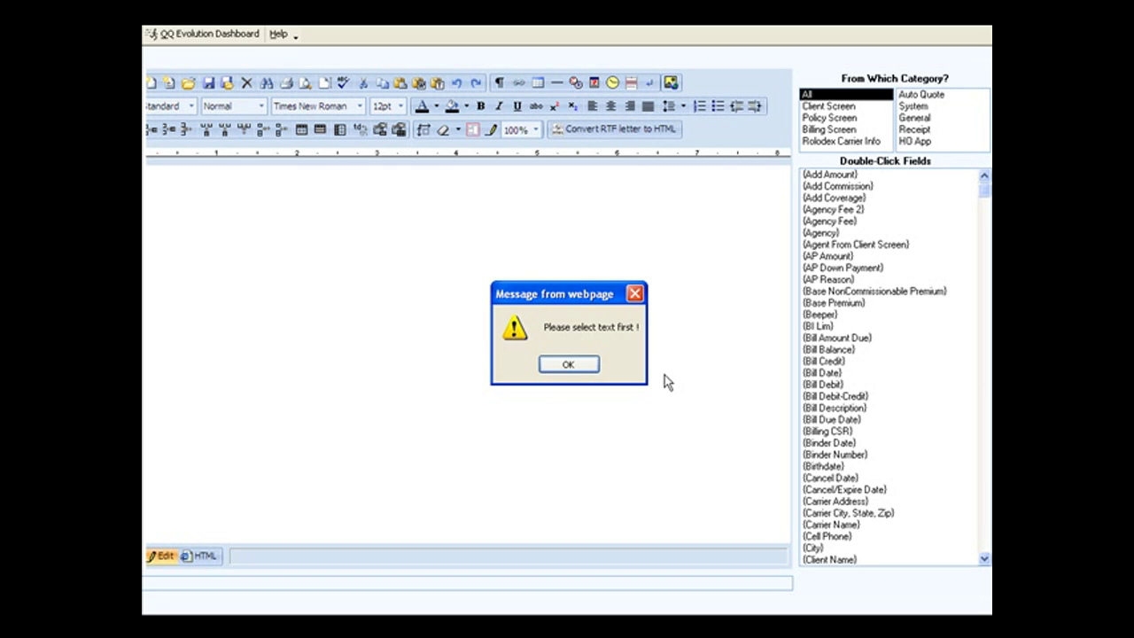
pyautogui.click(585, 365)
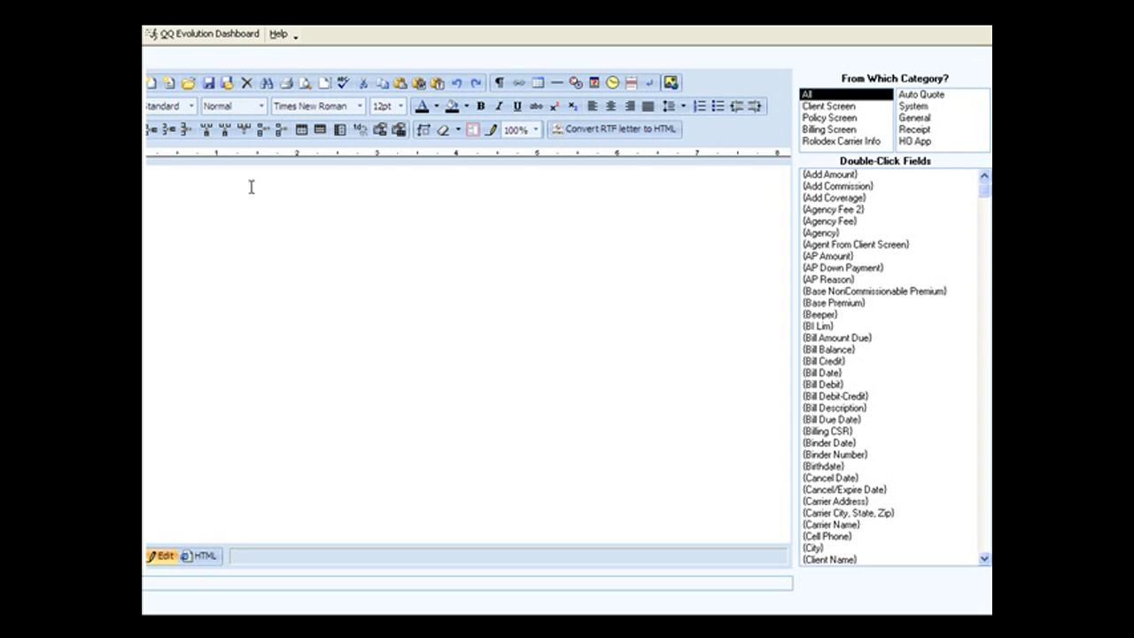
pyautogui.click(153, 86)
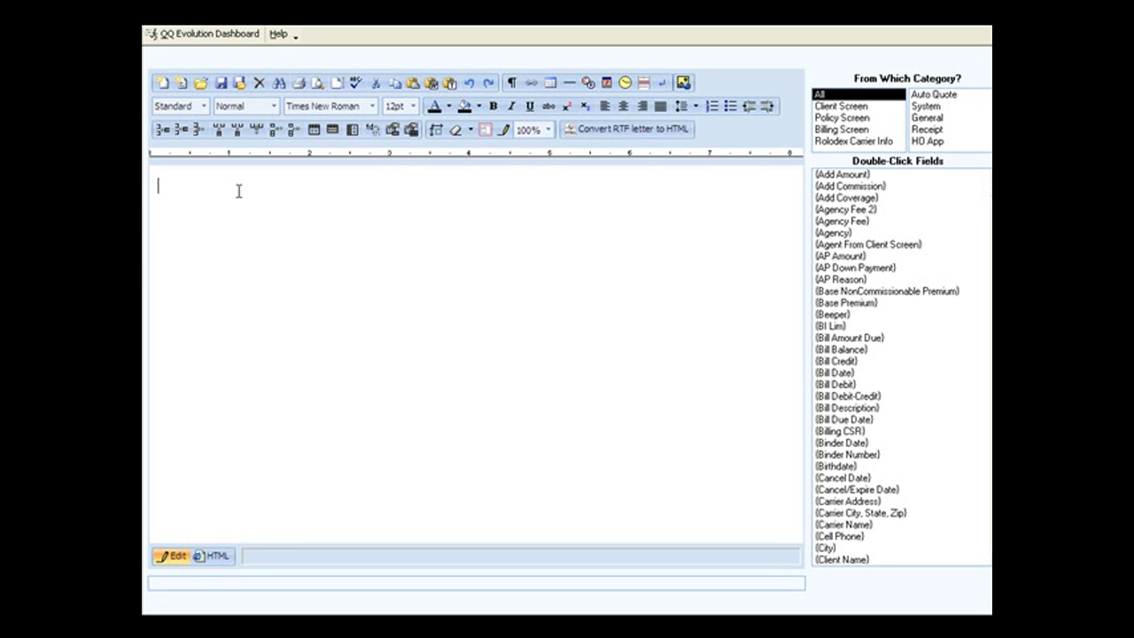
pyautogui.write('www.qqsolutions.com')
pyautogui.press('Home')
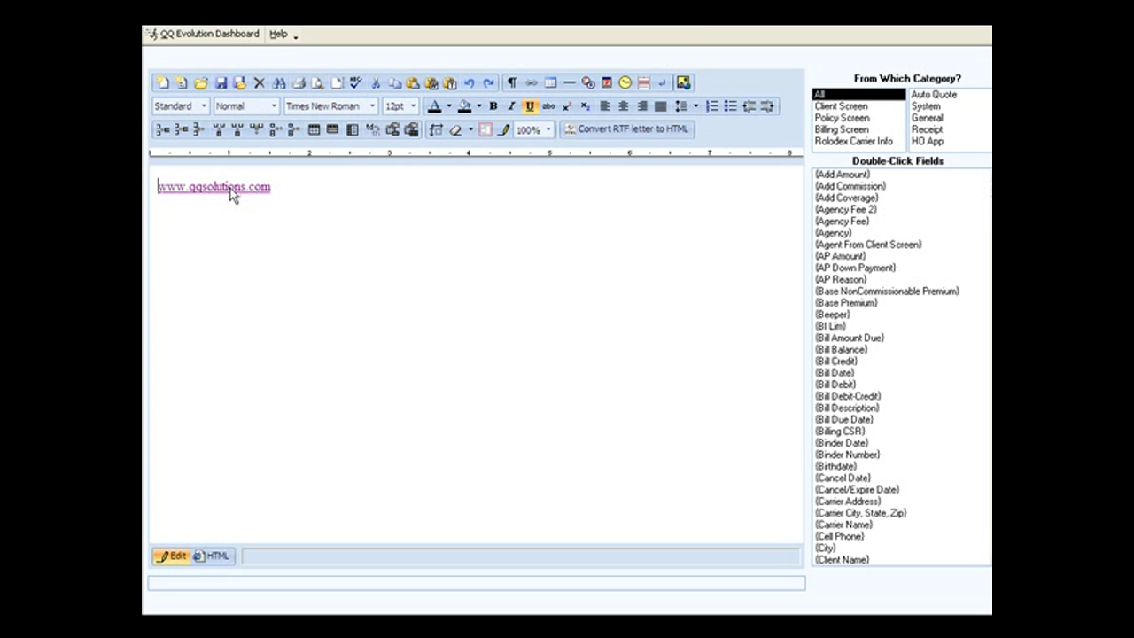
pyautogui.click(230, 188)
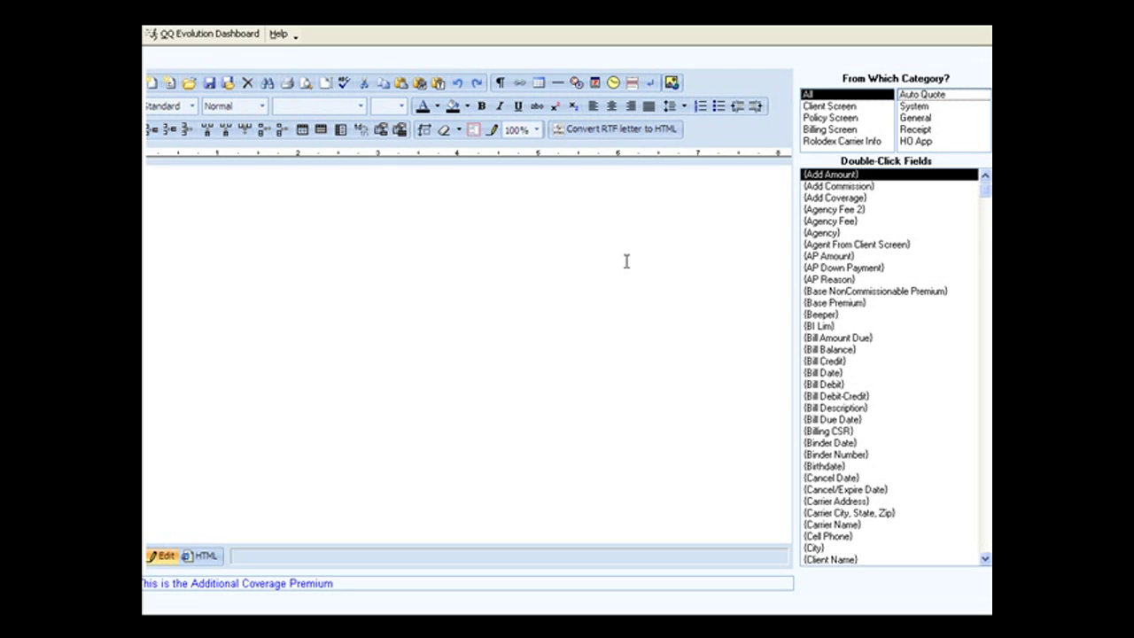
# Convert the agency's own CrossMarketing.RTF letter to HTML, rather than the version assigned to all agencies
pyautogui.click(619, 133)
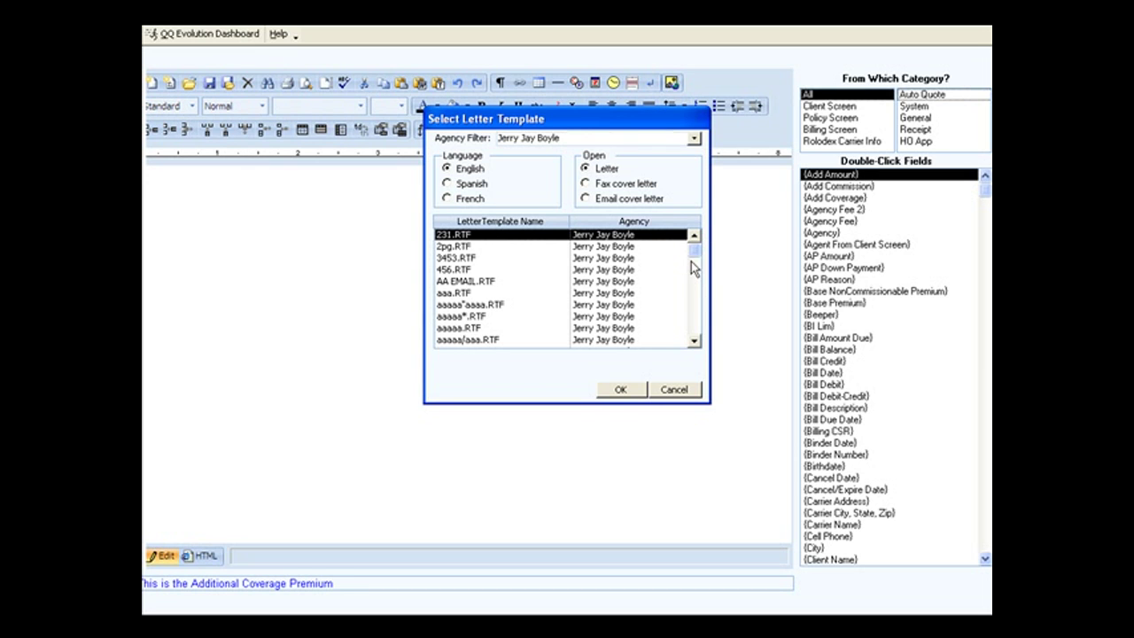
pyautogui.moveTo(691, 255); pyautogui.dragTo(693, 288)
pyautogui.click(694, 238)
pyautogui.click(695, 238)
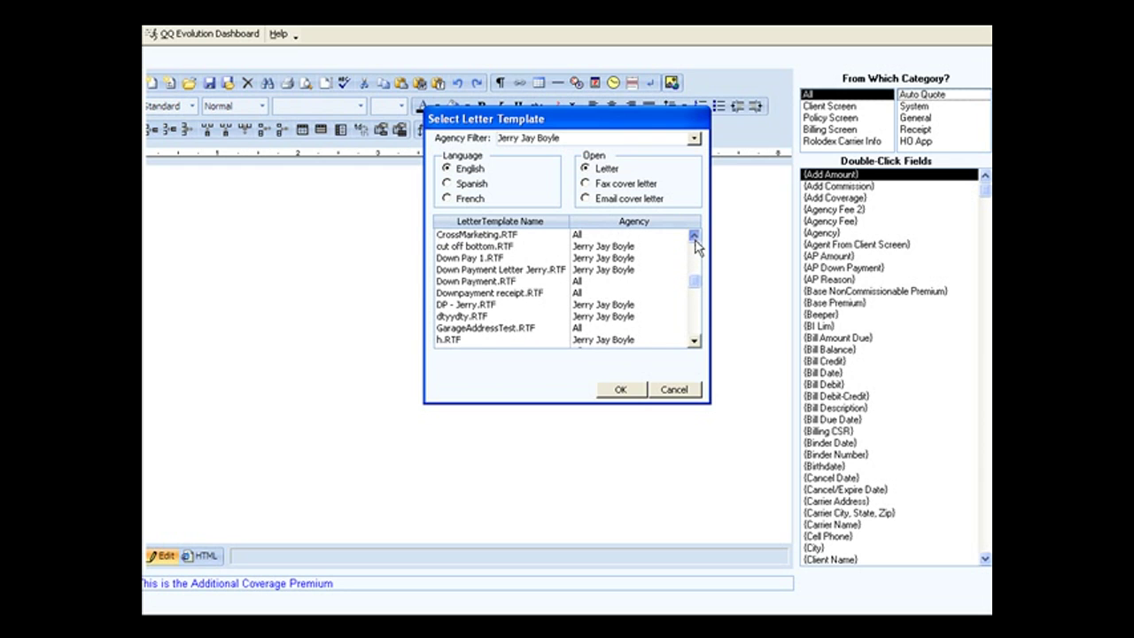
pyautogui.click(695, 238)
pyautogui.click(509, 247)
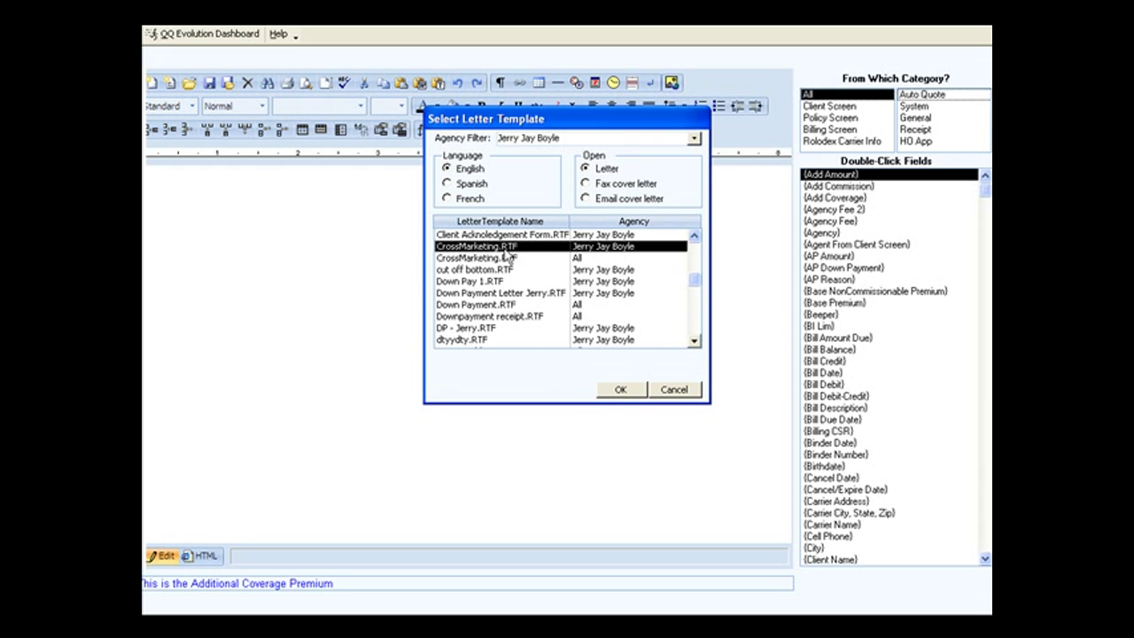
pyautogui.click(609, 390)
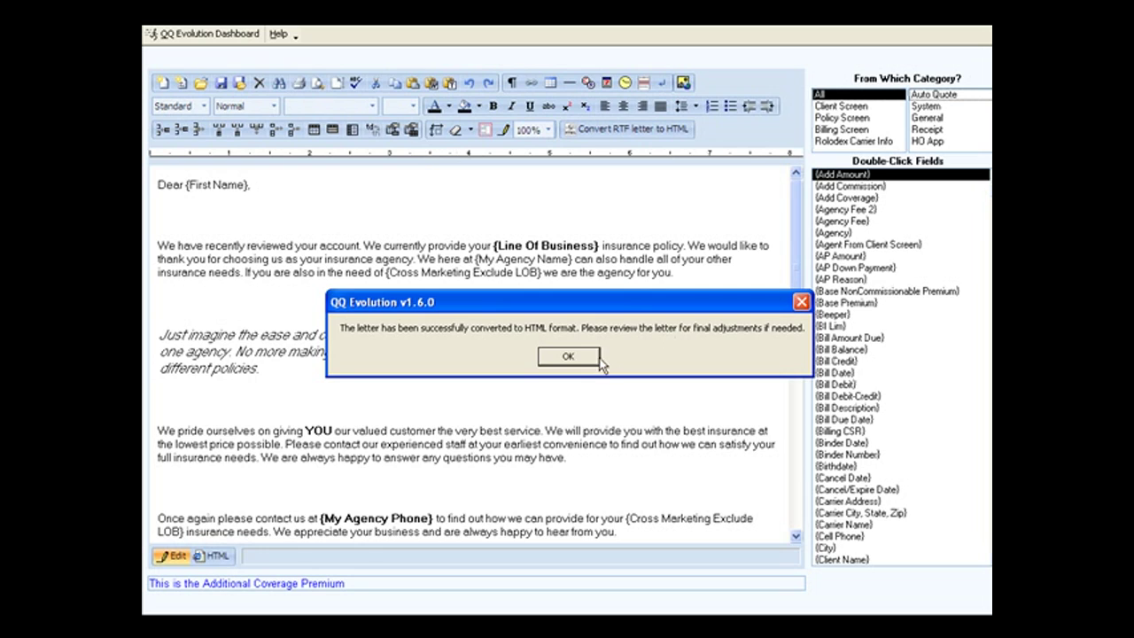
pyautogui.click(569, 357)
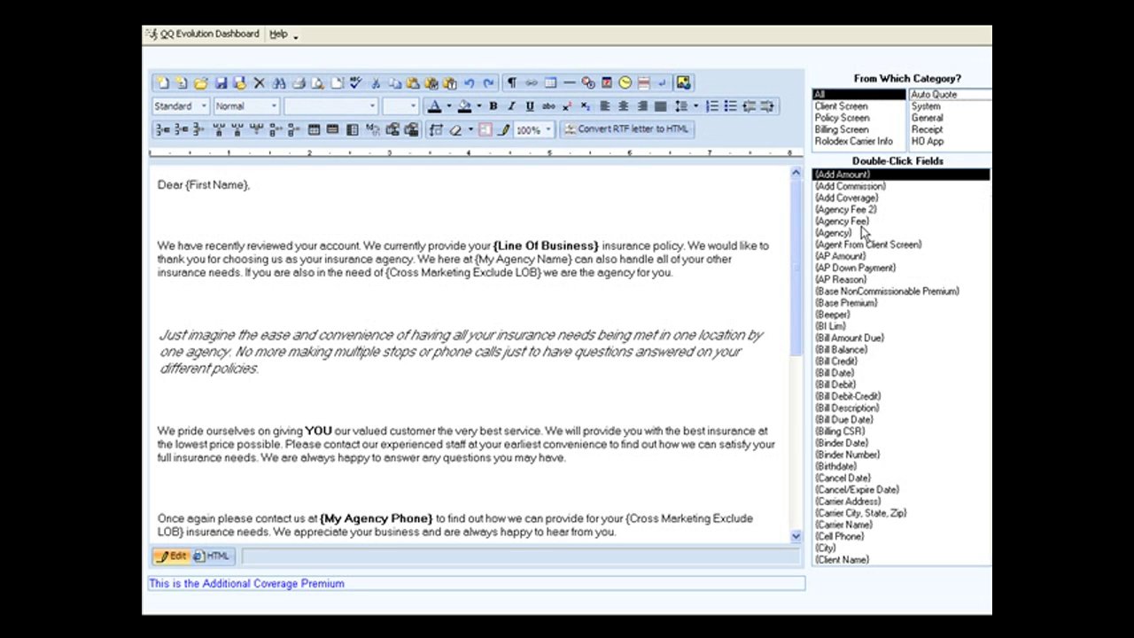
# Review the merge fields in the System and General categories
pyautogui.click(927, 106)
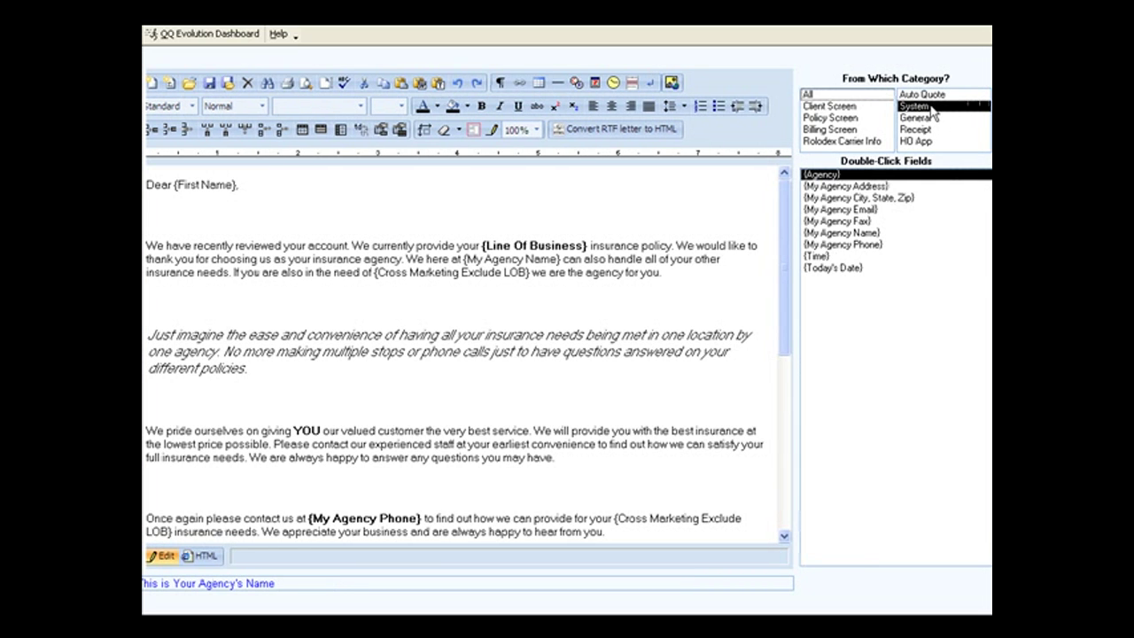
pyautogui.click(928, 118)
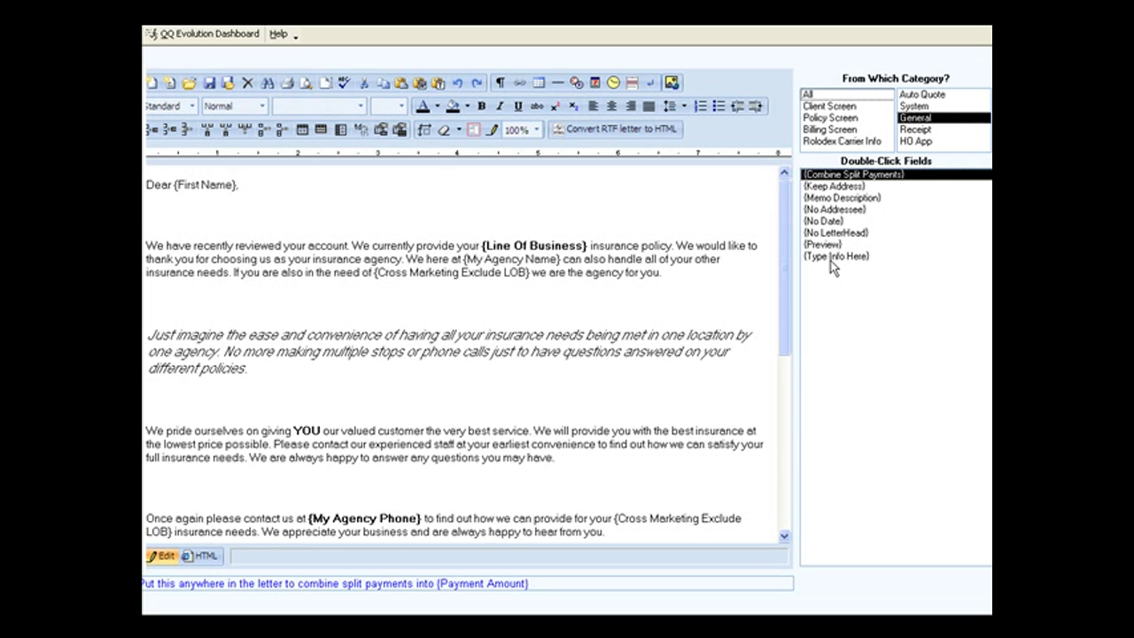
# Insert the {Type Info Here} field before "would like" in the letter's first paragraph, and delete it again
pyautogui.click(698, 245)
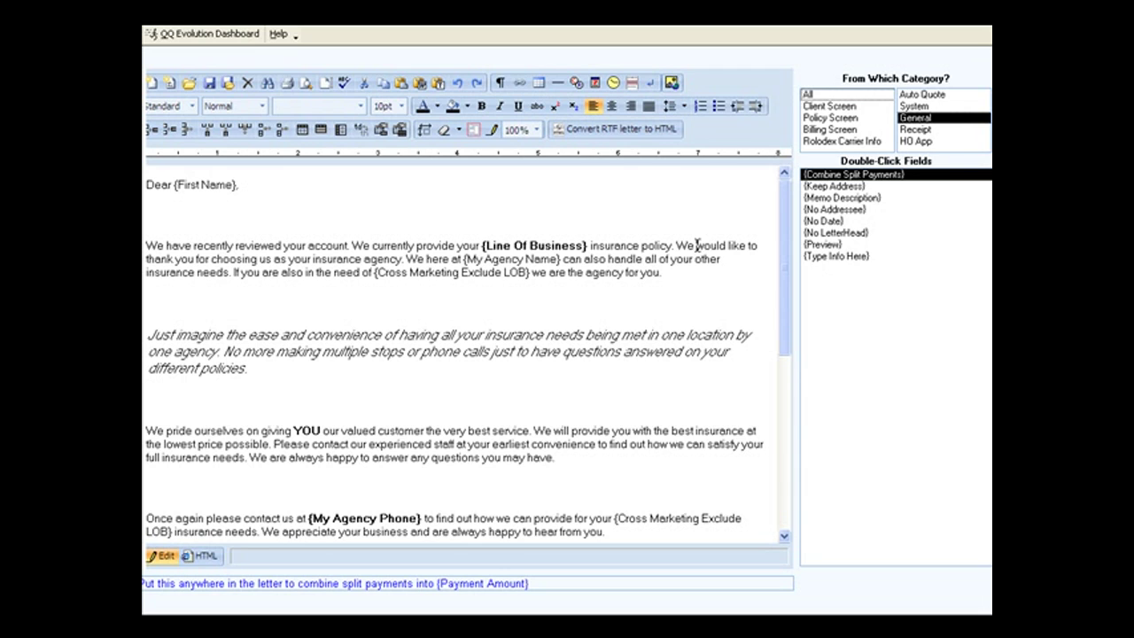
pyautogui.doubleClick(838, 257)
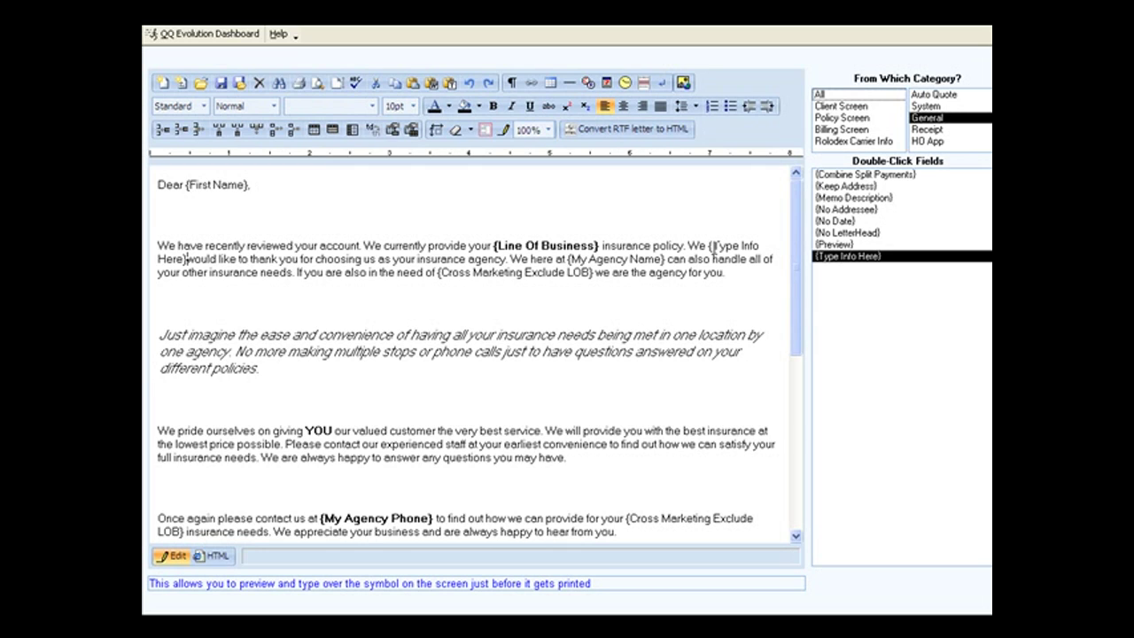
pyautogui.moveTo(709, 245); pyautogui.dragTo(185, 259)
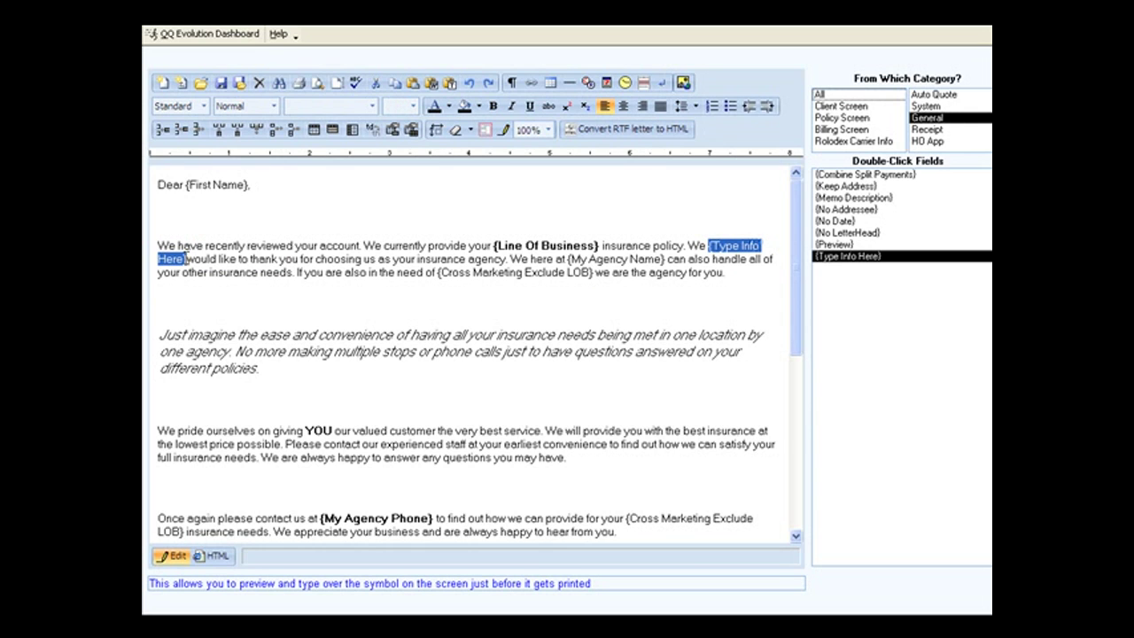
pyautogui.press('Delete')
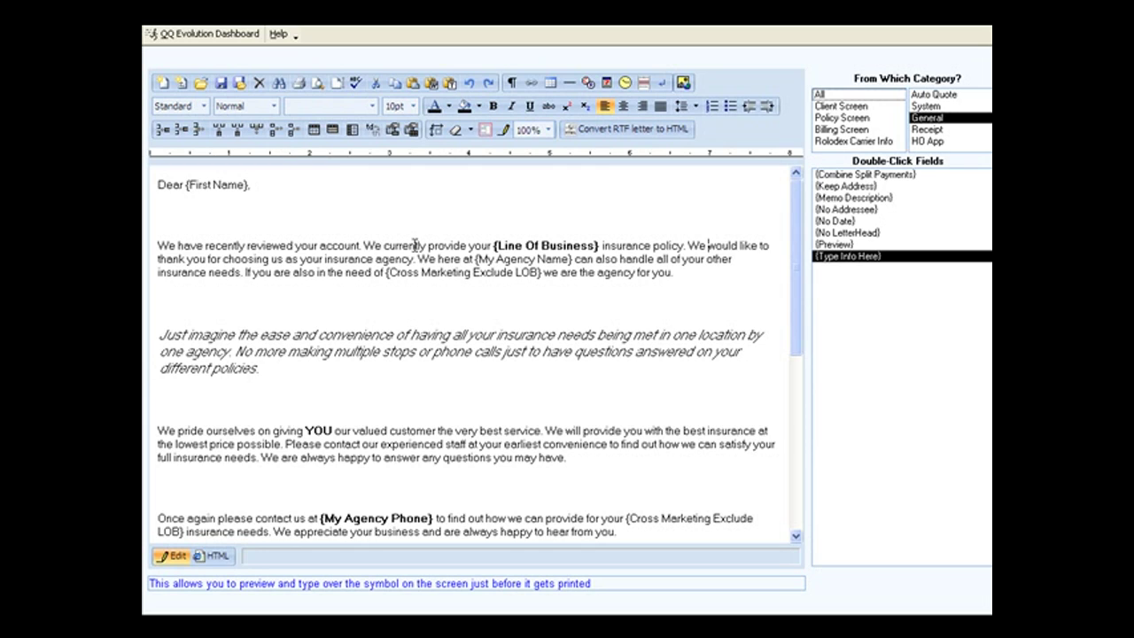
# Insert the {Preview} field after the greeting and save the letter as Video Test 2 without correcting the spelling
pyautogui.click(324, 184)
pyautogui.doubleClick(824, 245)
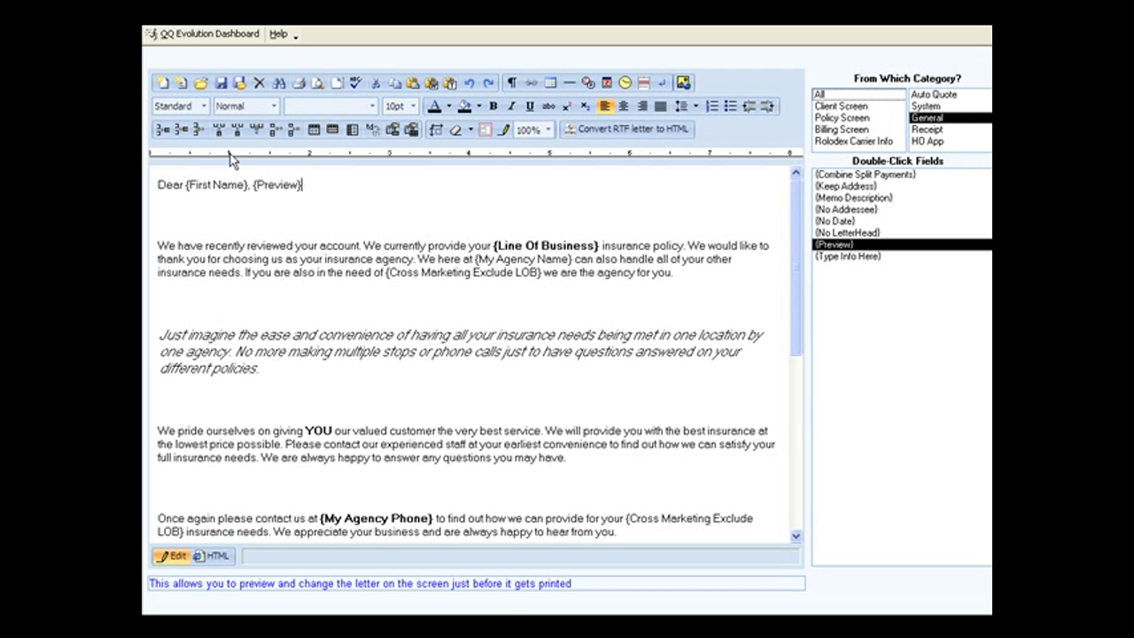
pyautogui.click(239, 84)
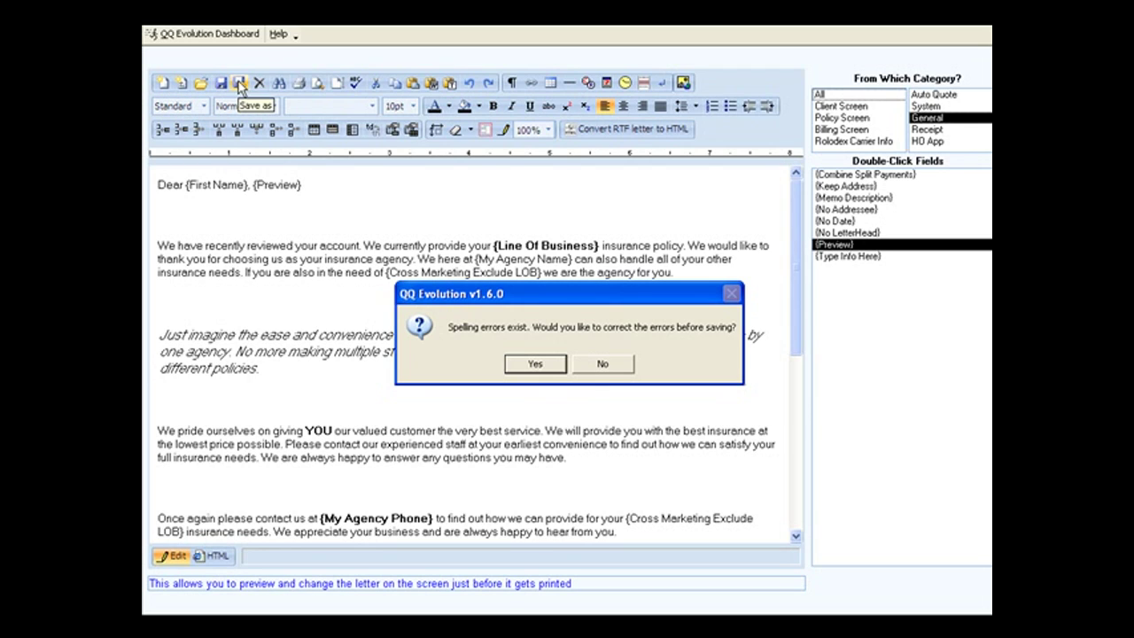
pyautogui.click(619, 363)
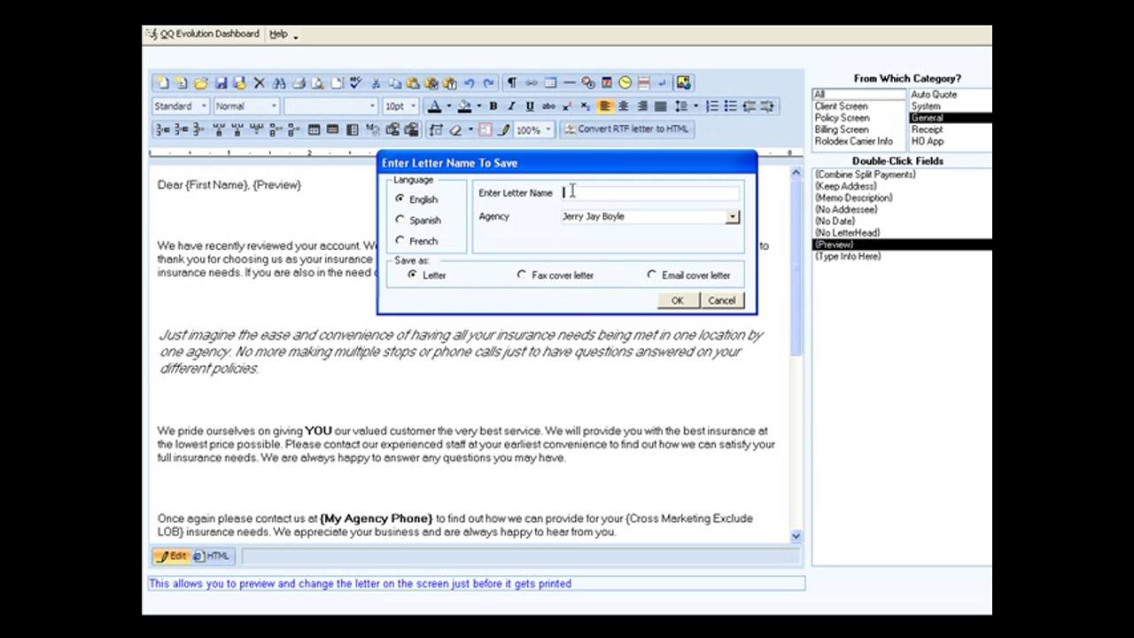
pyautogui.write('Video Test 2')
pyautogui.click(677, 301)
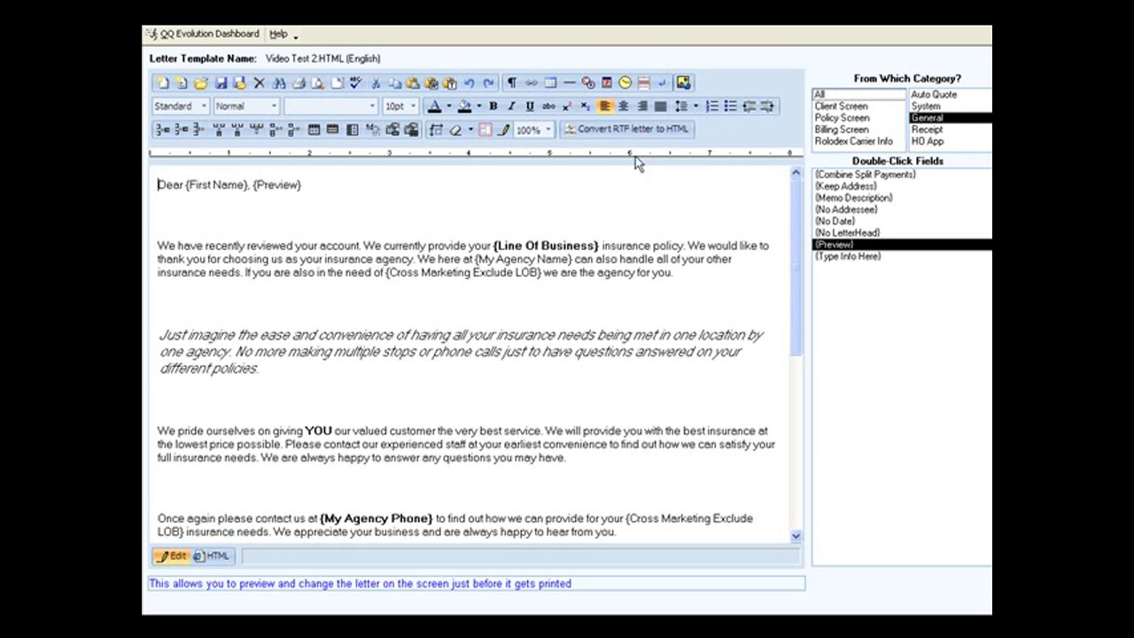
# Open the agency's own CrossMarketing.RTF letter in the QuickWord RTF Editor
pyautogui.click(178, 40)
pyautogui.click(250, 284)
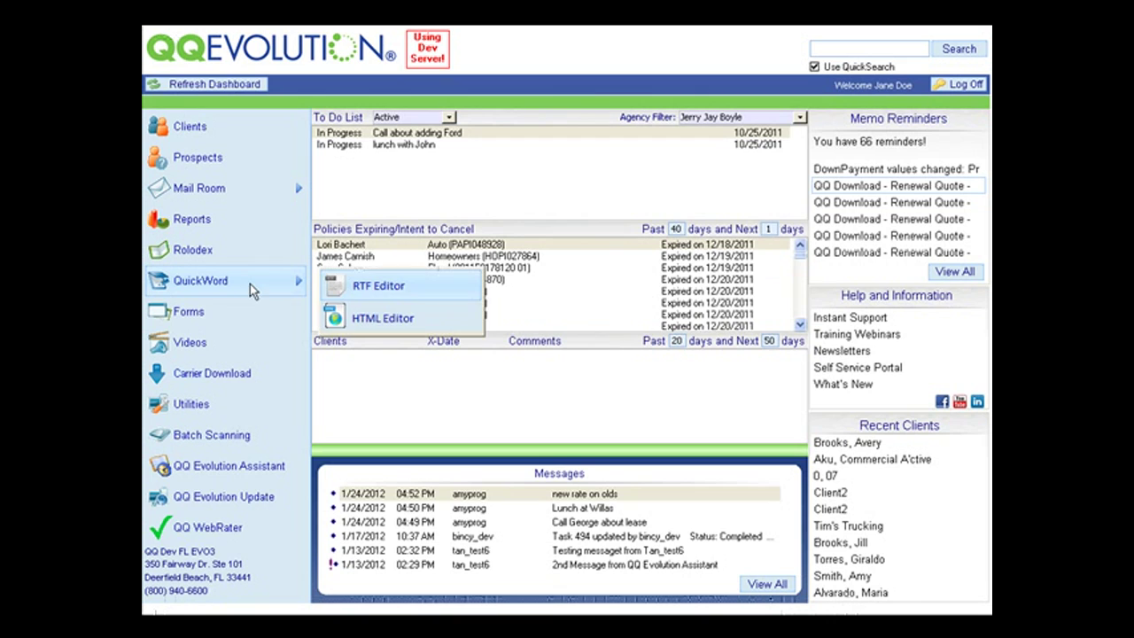
pyautogui.click(377, 286)
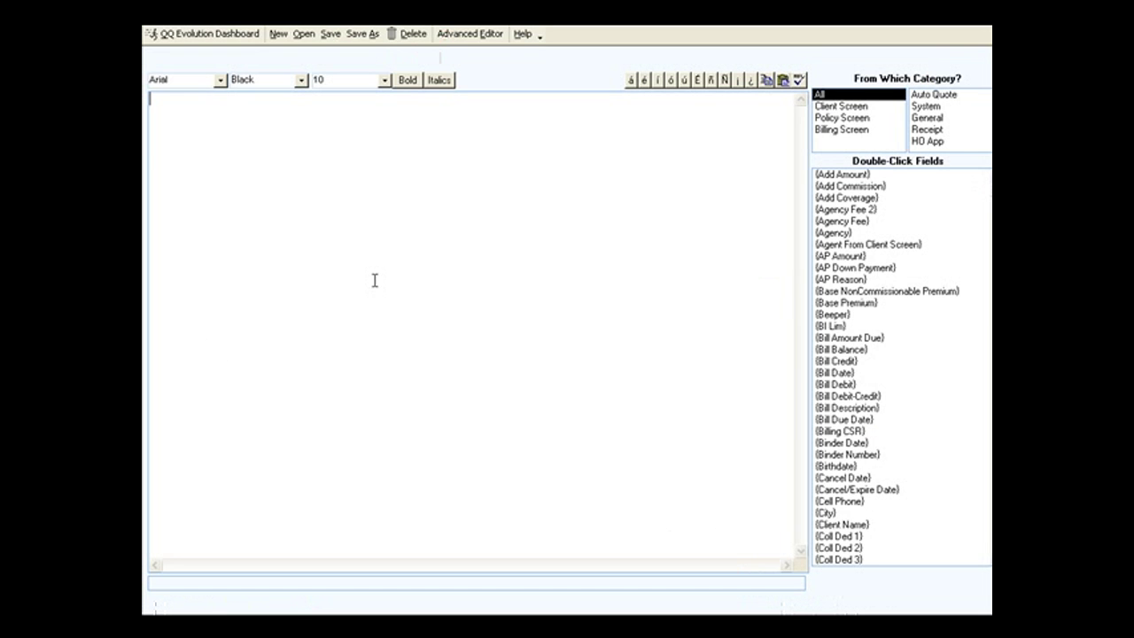
pyautogui.click(304, 35)
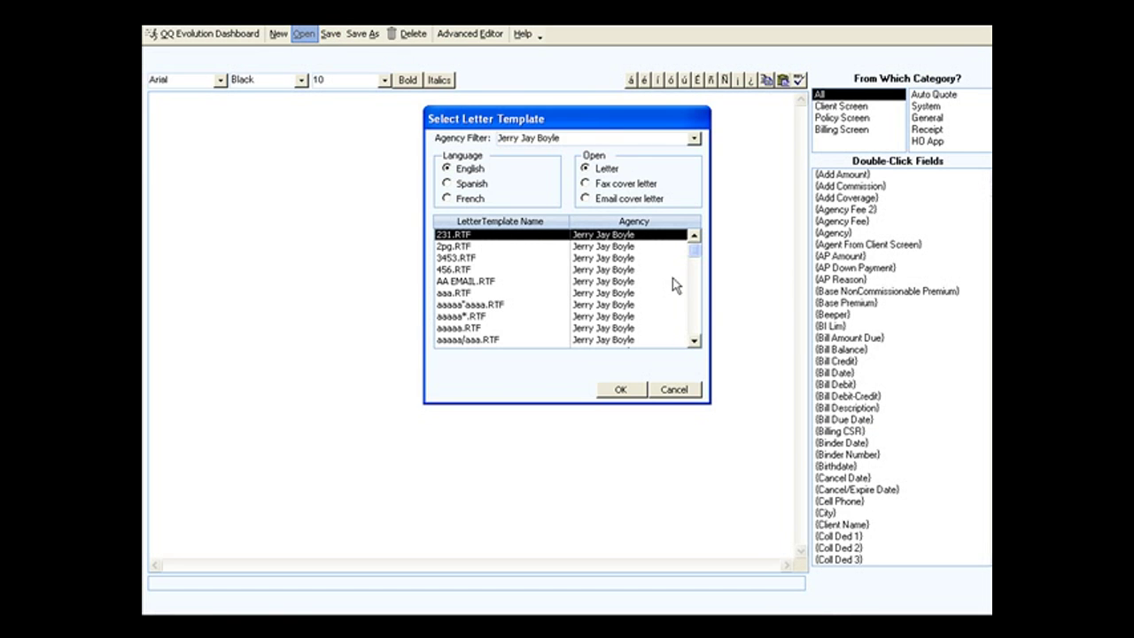
pyautogui.moveTo(688, 246); pyautogui.dragTo(697, 288)
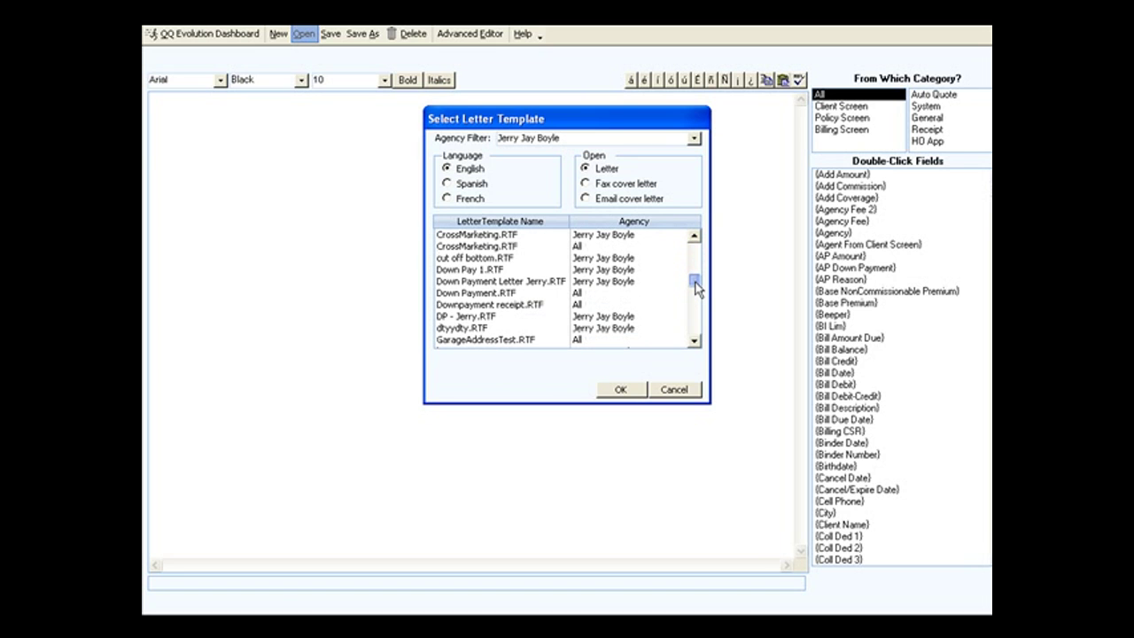
pyautogui.click(504, 237)
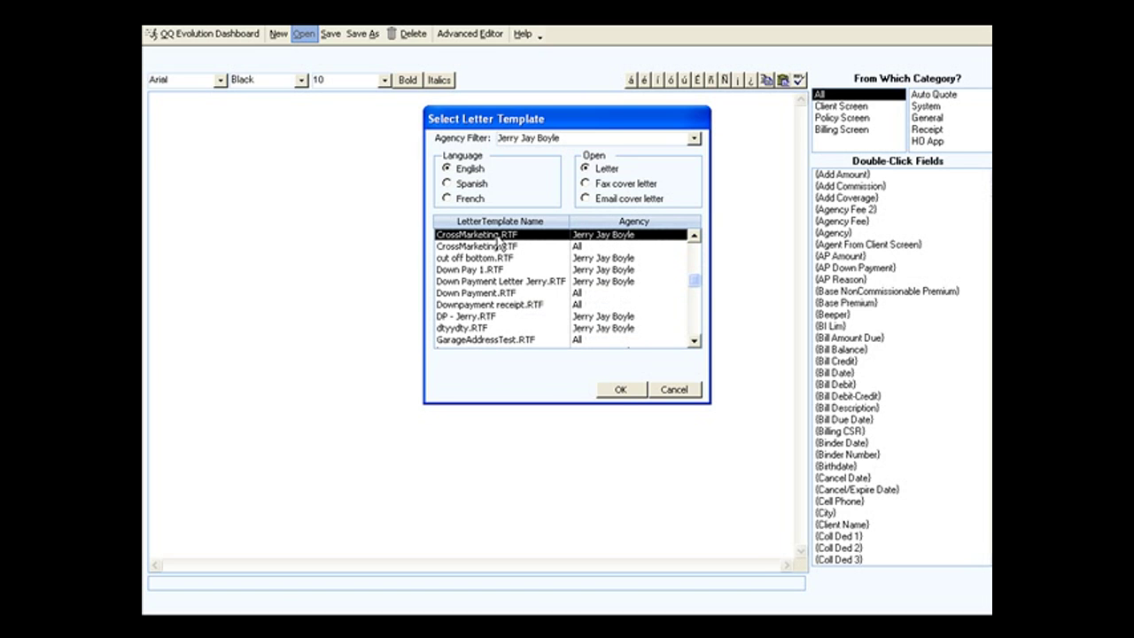
pyautogui.click(622, 391)
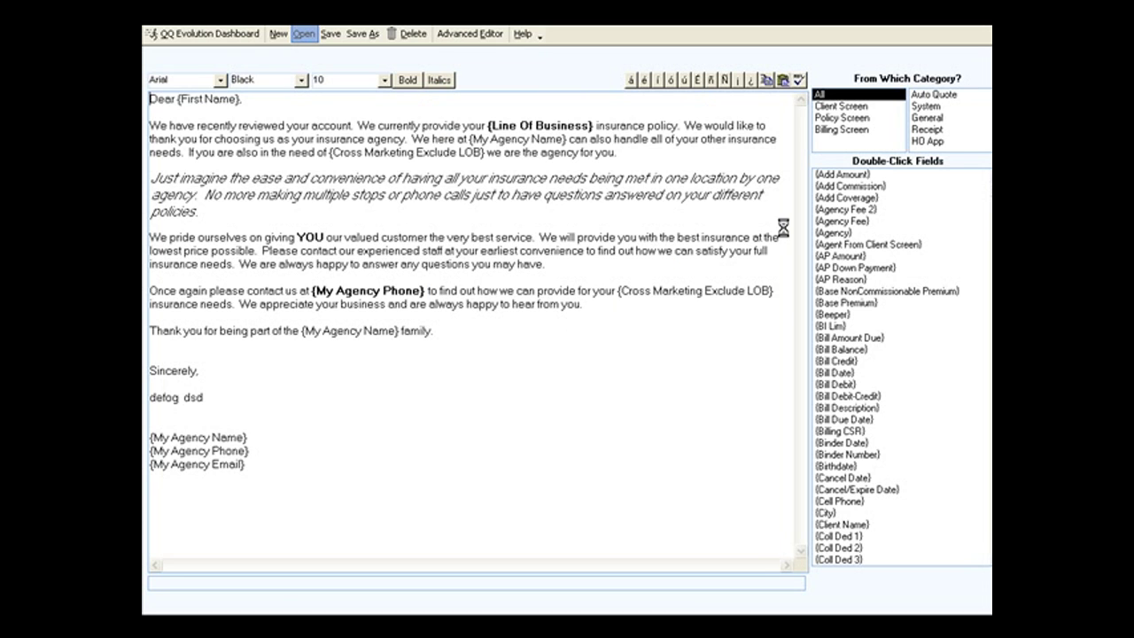
# Insert the General field {Type Info Here} after the closing sentence "Thank you for being part of the {My Agency Name} family."
pyautogui.click(927, 118)
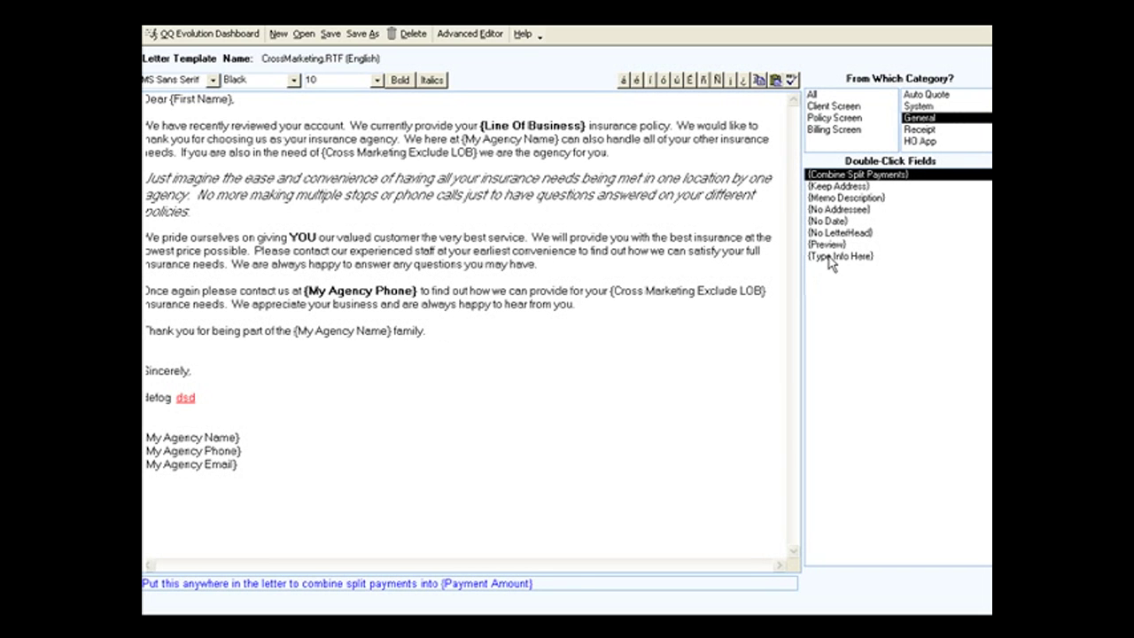
pyautogui.click(832, 257)
pyautogui.doubleClick(832, 257)
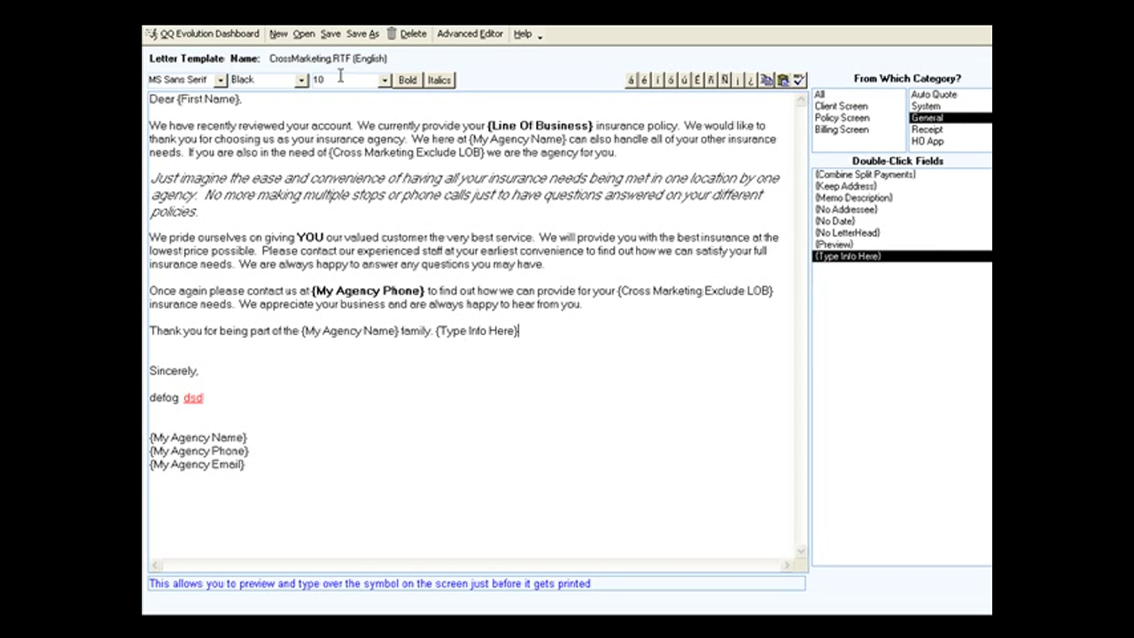
# Save the letter under the new name Test Video 3 as an English letter without correcting the spelling
pyautogui.click(363, 33)
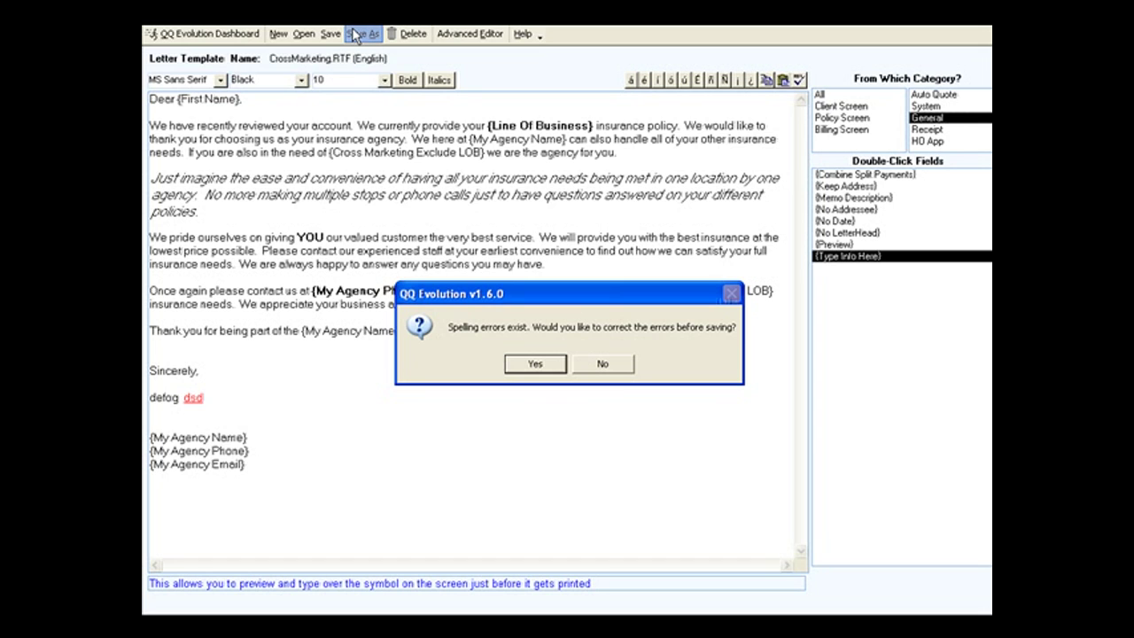
pyautogui.click(603, 365)
pyautogui.click(595, 196)
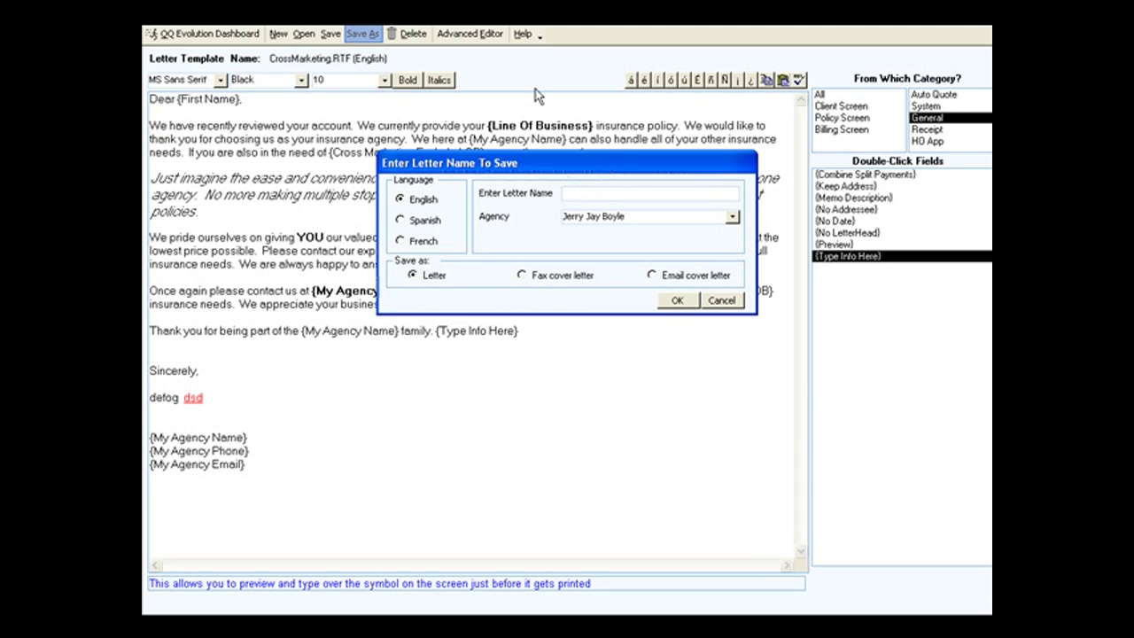
pyautogui.write('Test Video 3')
pyautogui.click(677, 301)
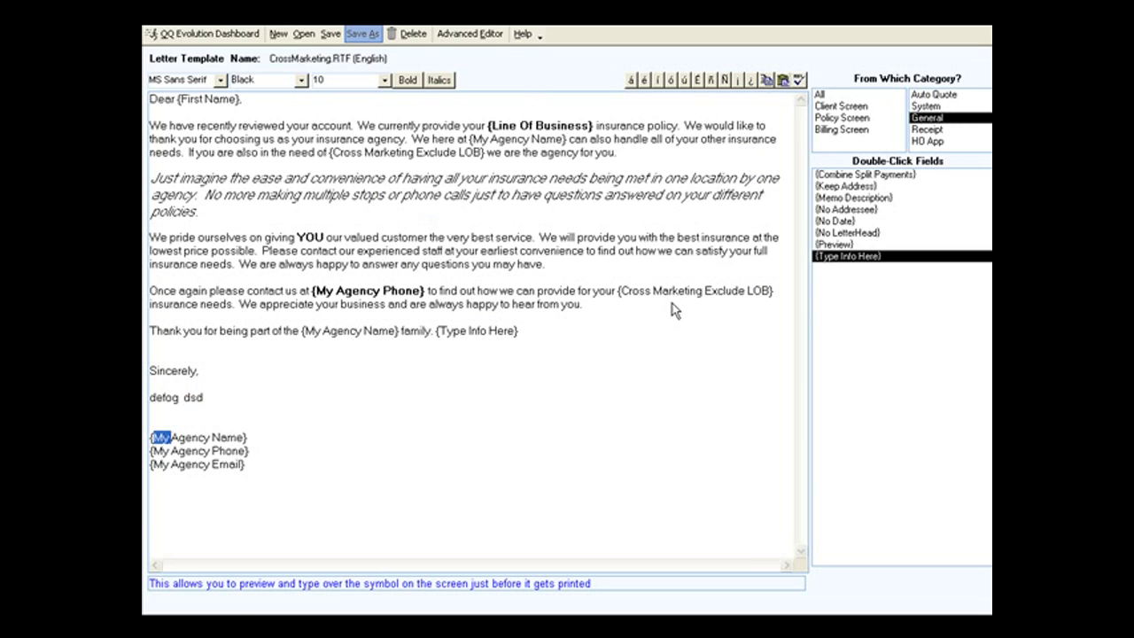
# Open the first recent client's record and generate a letter from the Test Video 3.RTF template
pyautogui.click(189, 34)
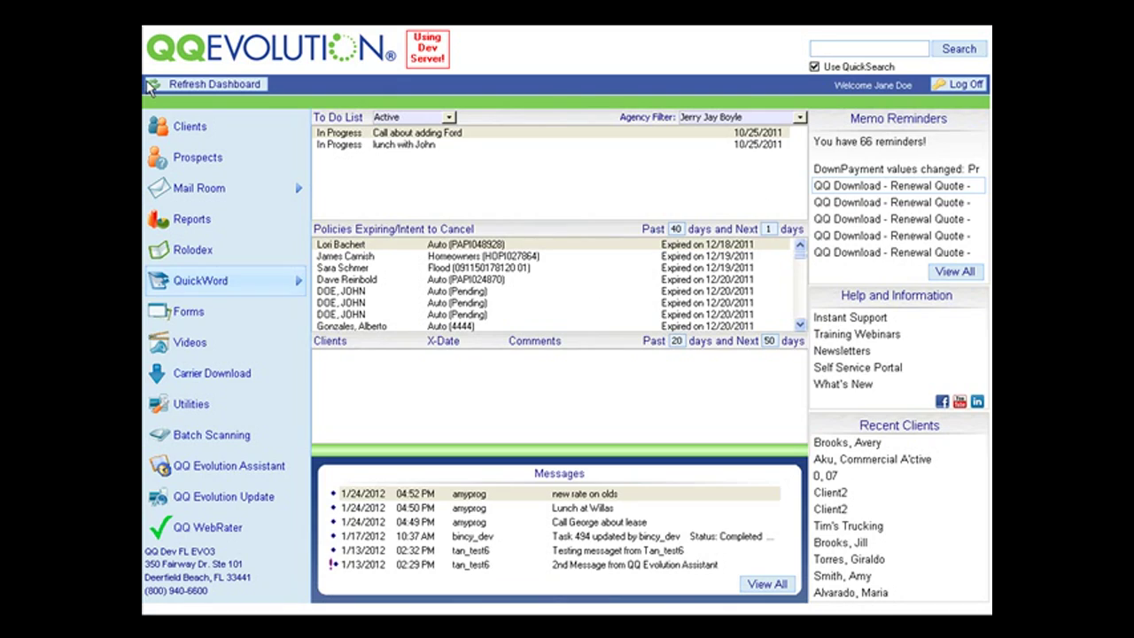
pyautogui.click(851, 445)
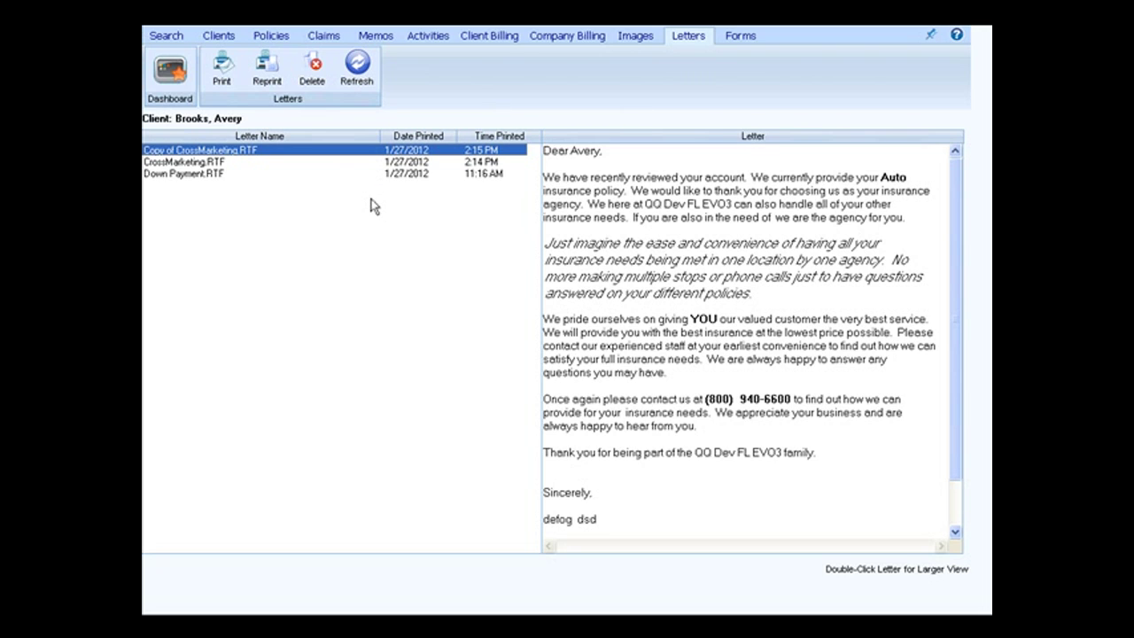
pyautogui.click(227, 42)
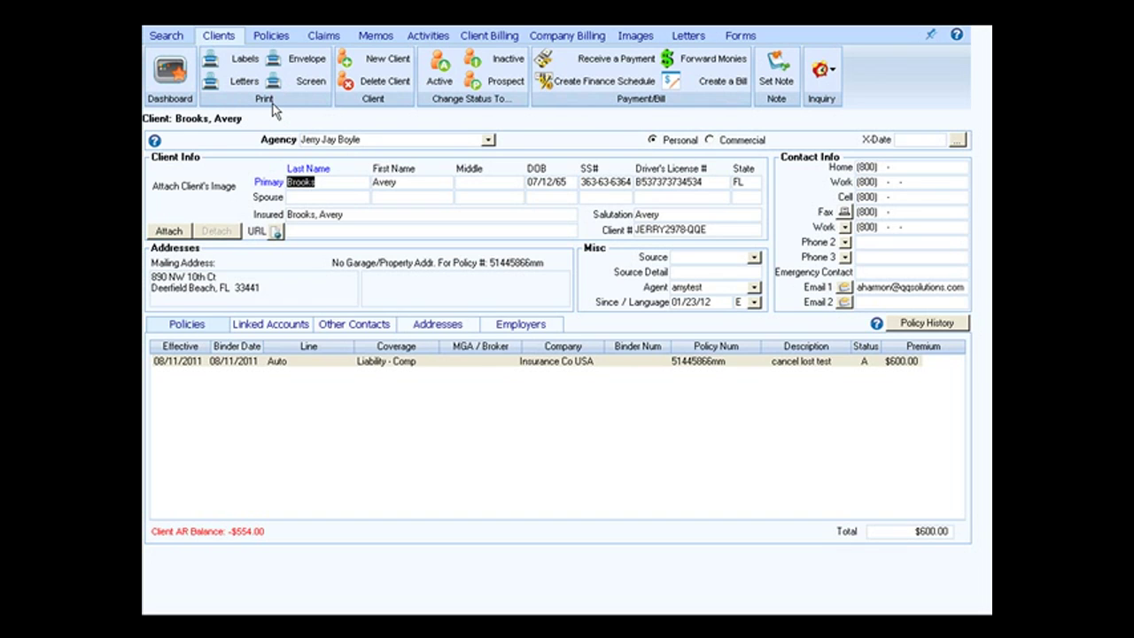
pyautogui.click(241, 82)
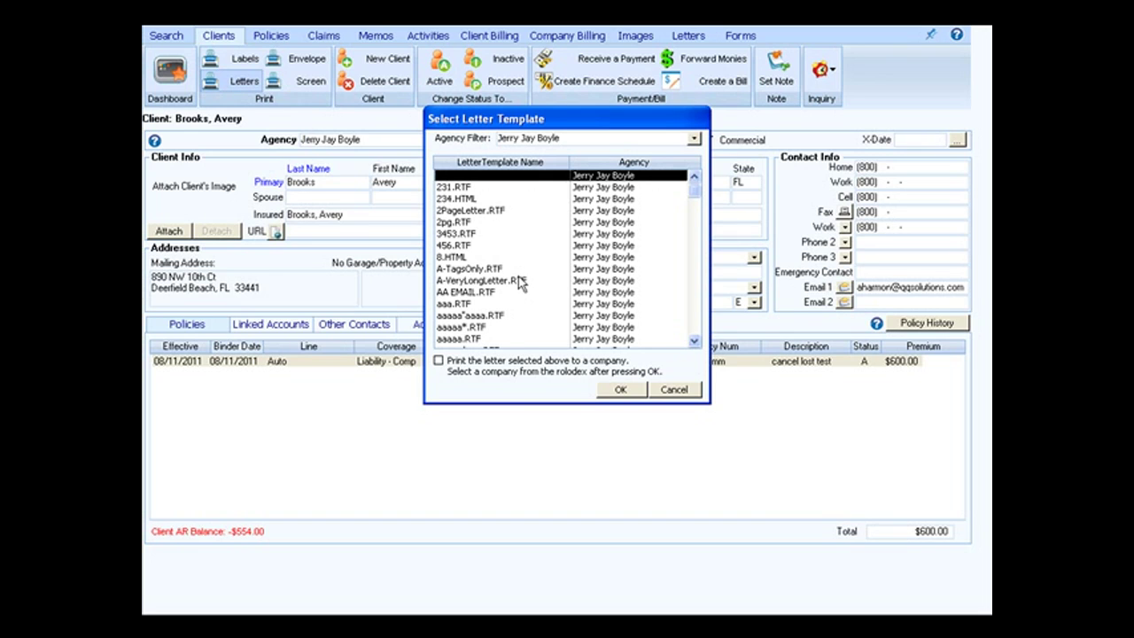
pyautogui.moveTo(697, 203); pyautogui.dragTo(697, 341)
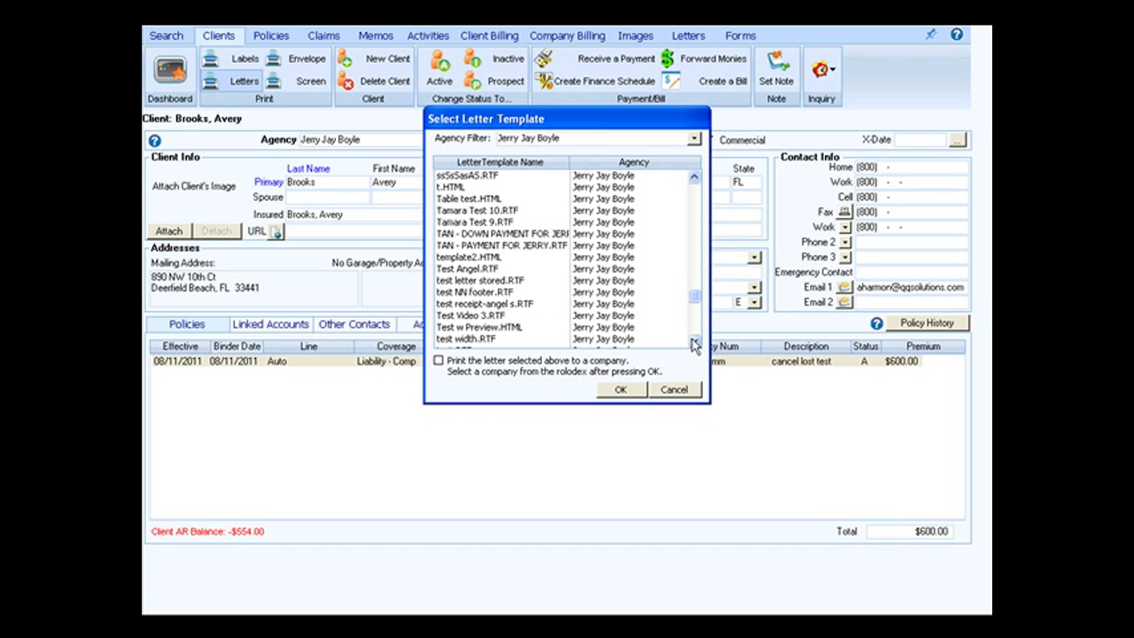
pyautogui.click(479, 317)
pyautogui.click(621, 391)
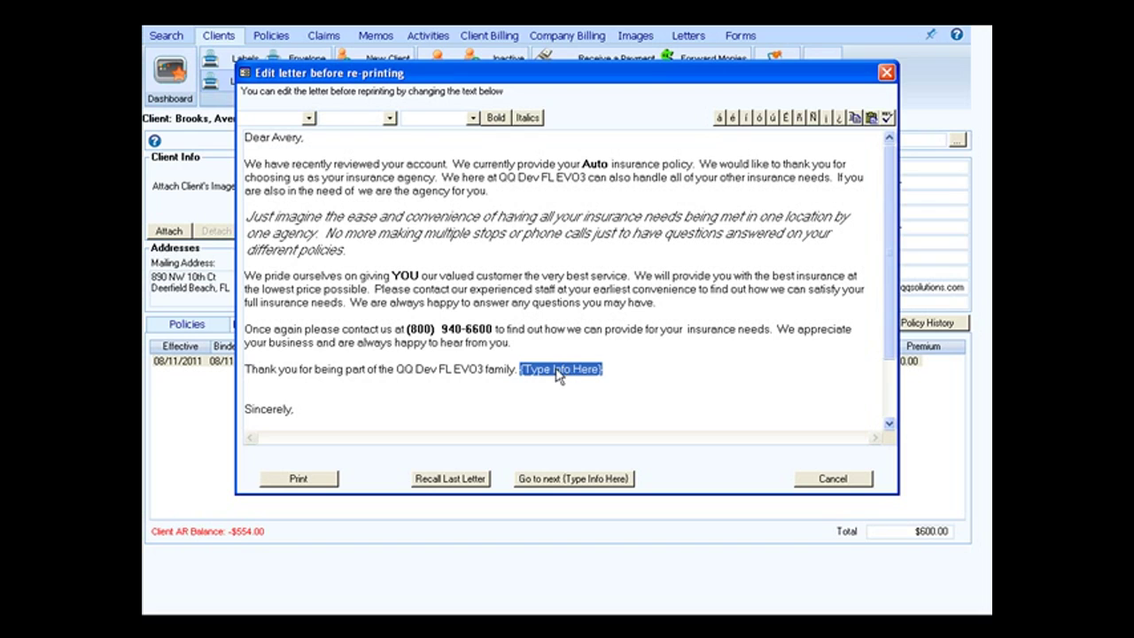
# Replace the {Type Info Here} placeholder in the letter's closing sentence with "k.jdfkjsdf"
pyautogui.click(526, 369)
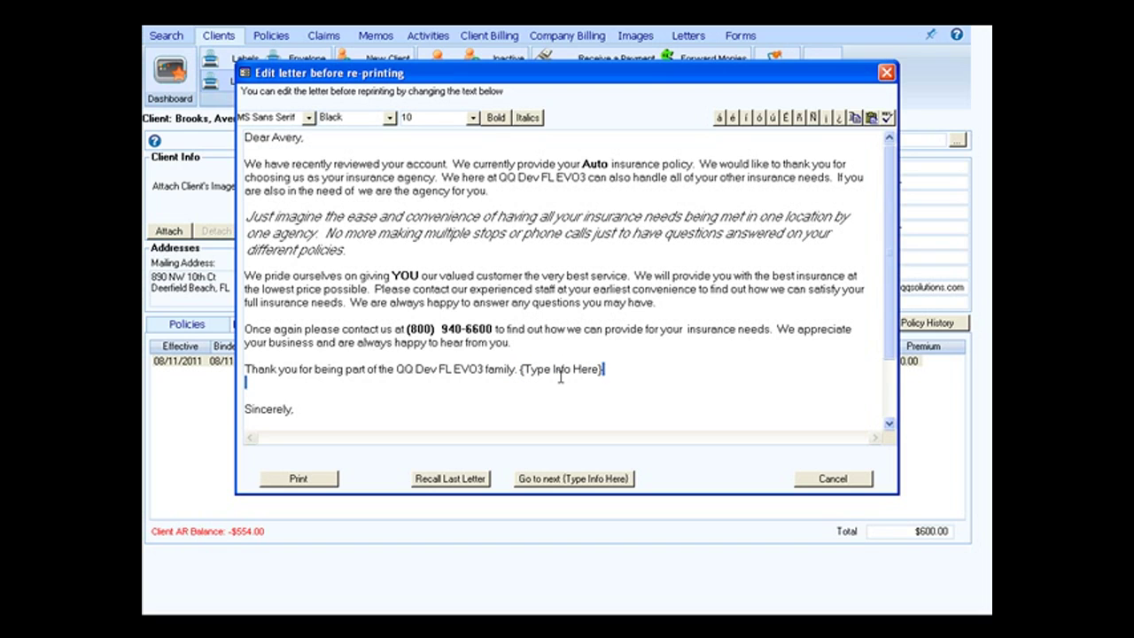
pyautogui.doubleClick(523, 370)
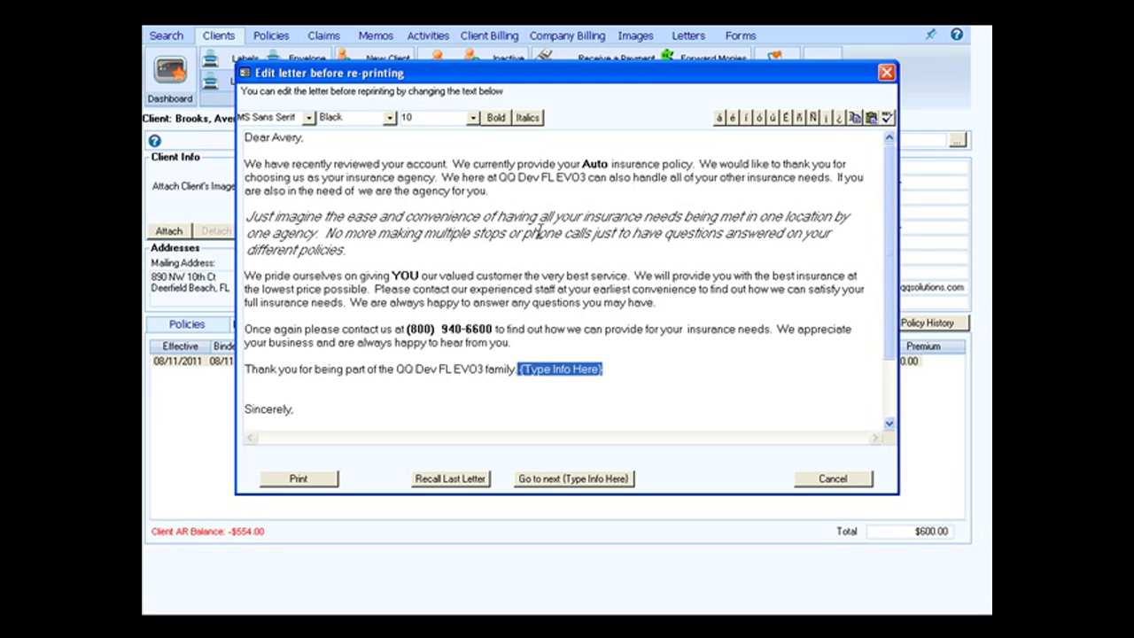
pyautogui.write('k.jdfkjsdf')
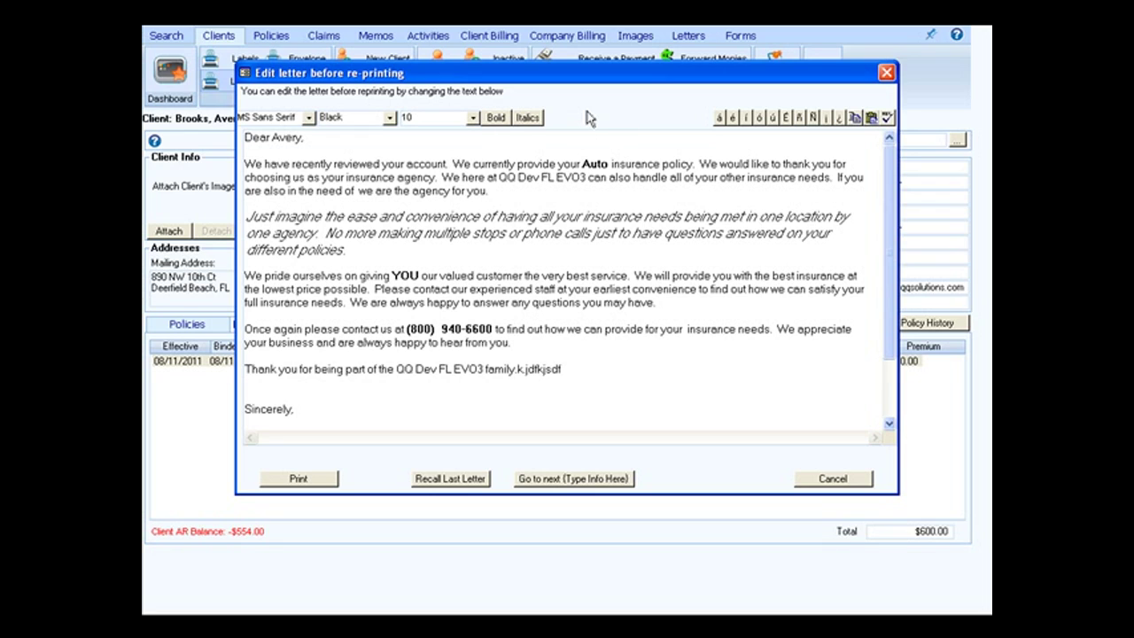
# Look at the letter's font choices and start a spell check, cancelling it without corrections
pyautogui.click(307, 120)
pyautogui.click(307, 119)
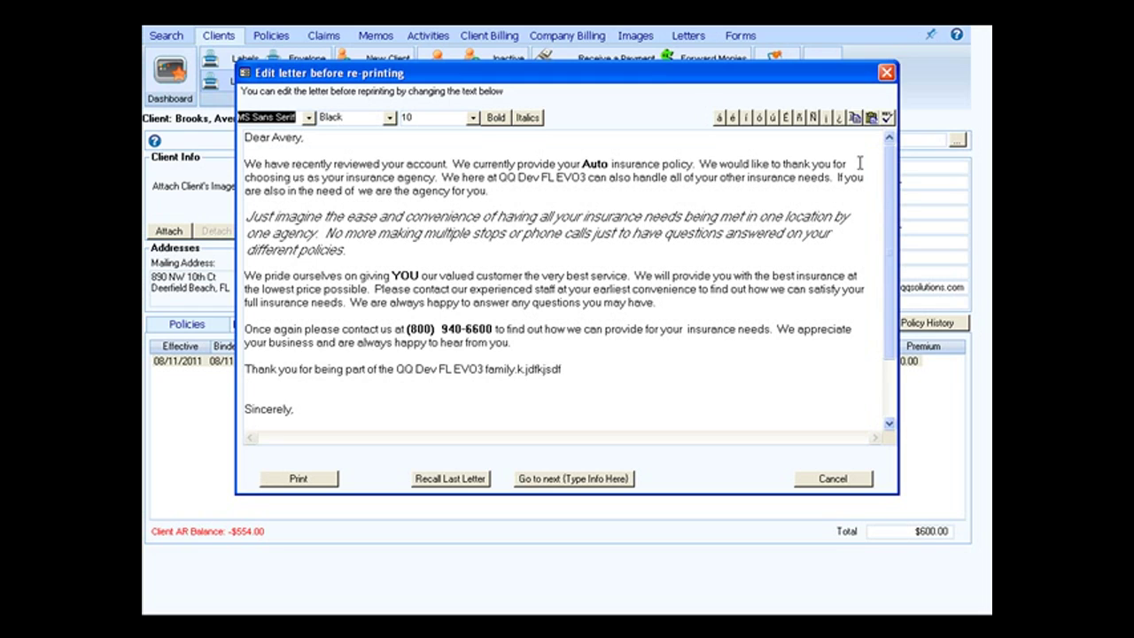
pyautogui.click(887, 117)
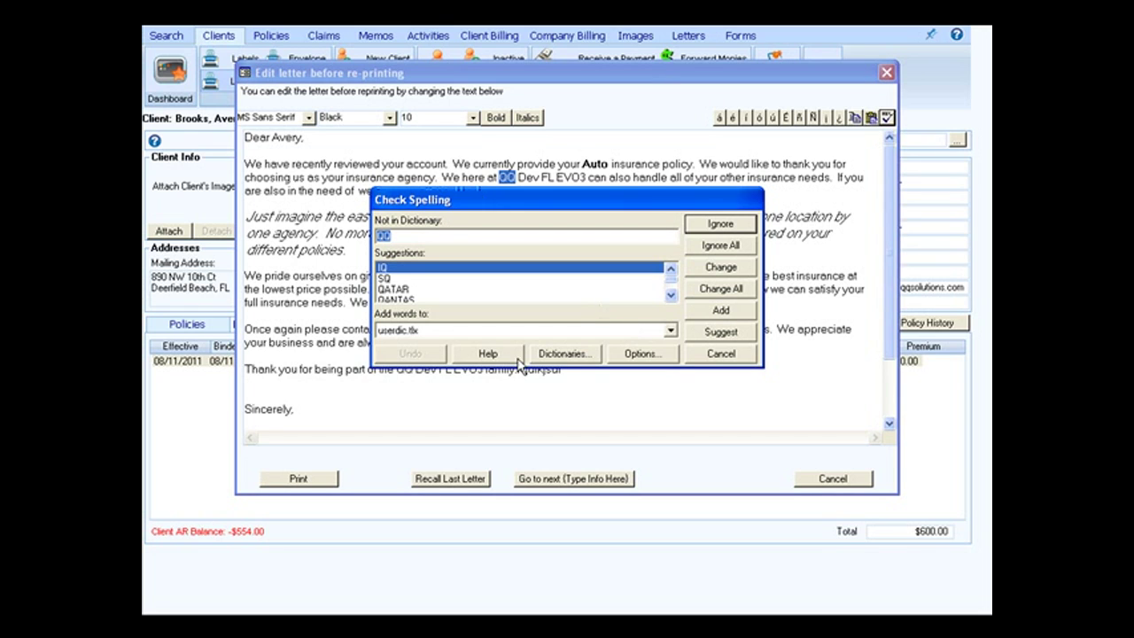
pyautogui.click(739, 356)
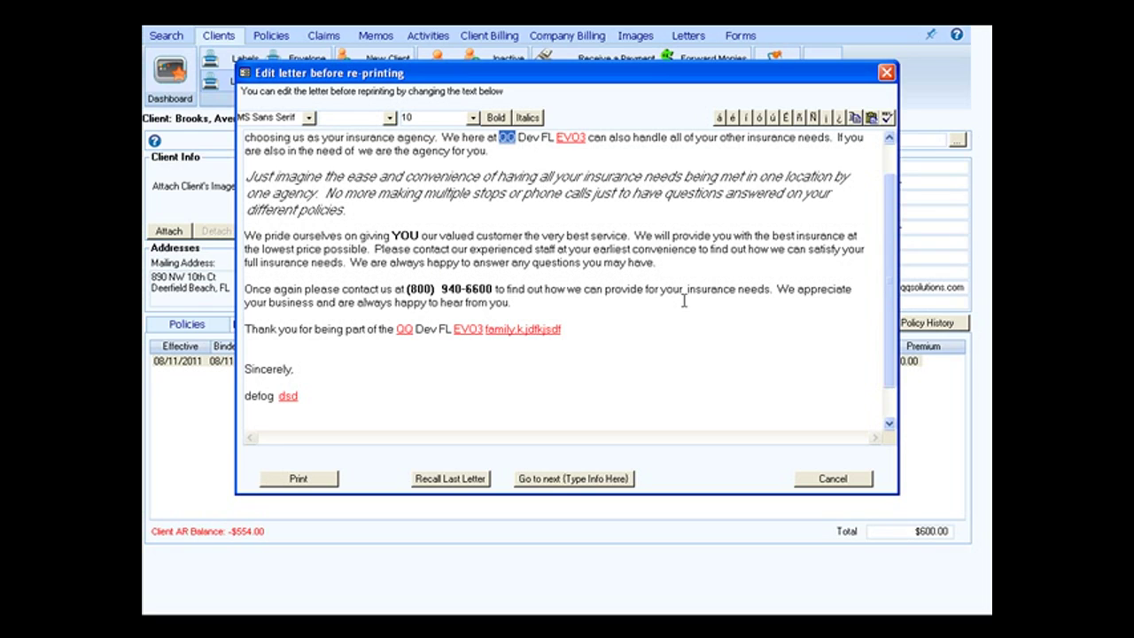
# Preview the letter's print layout without correcting the spelling, and discard the letter instead of keeping it to print later
pyautogui.click(312, 483)
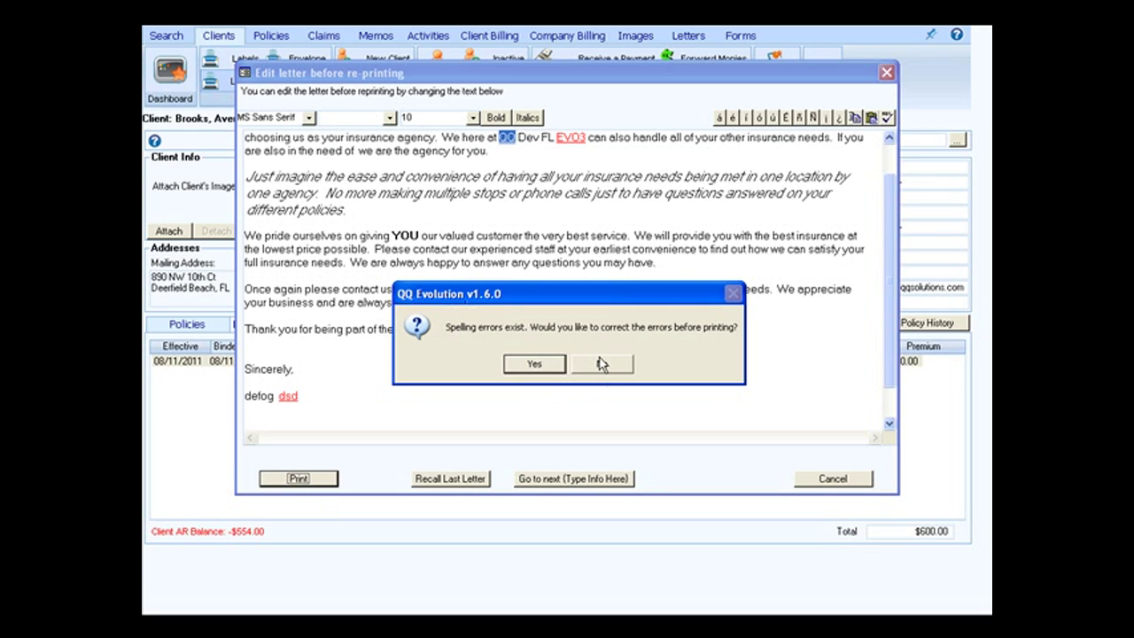
pyautogui.click(601, 363)
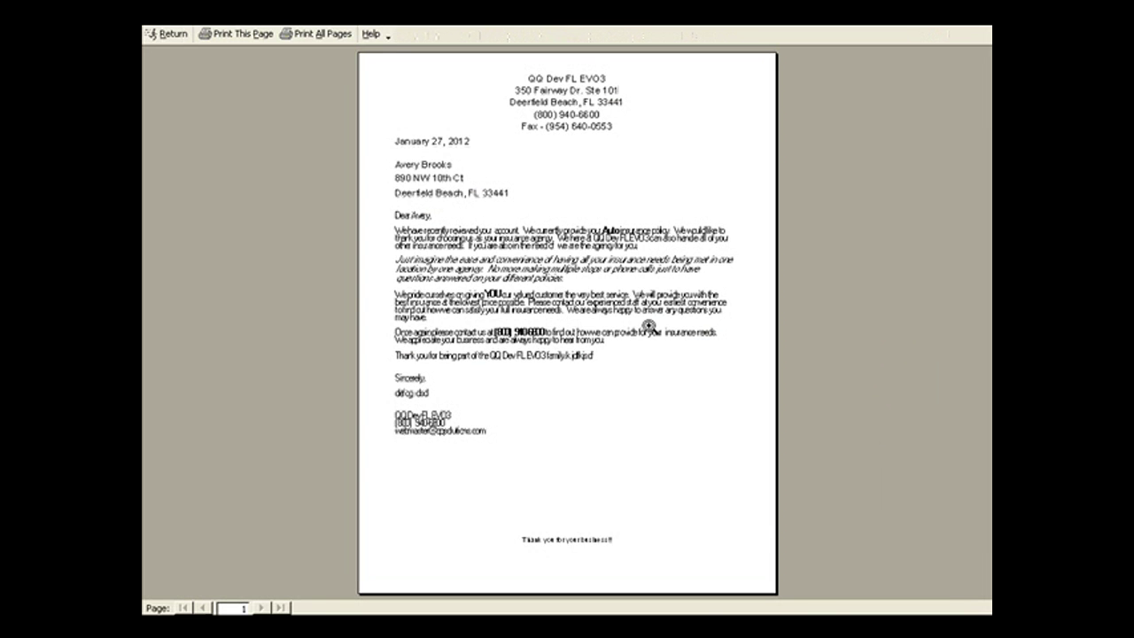
pyautogui.click(536, 248)
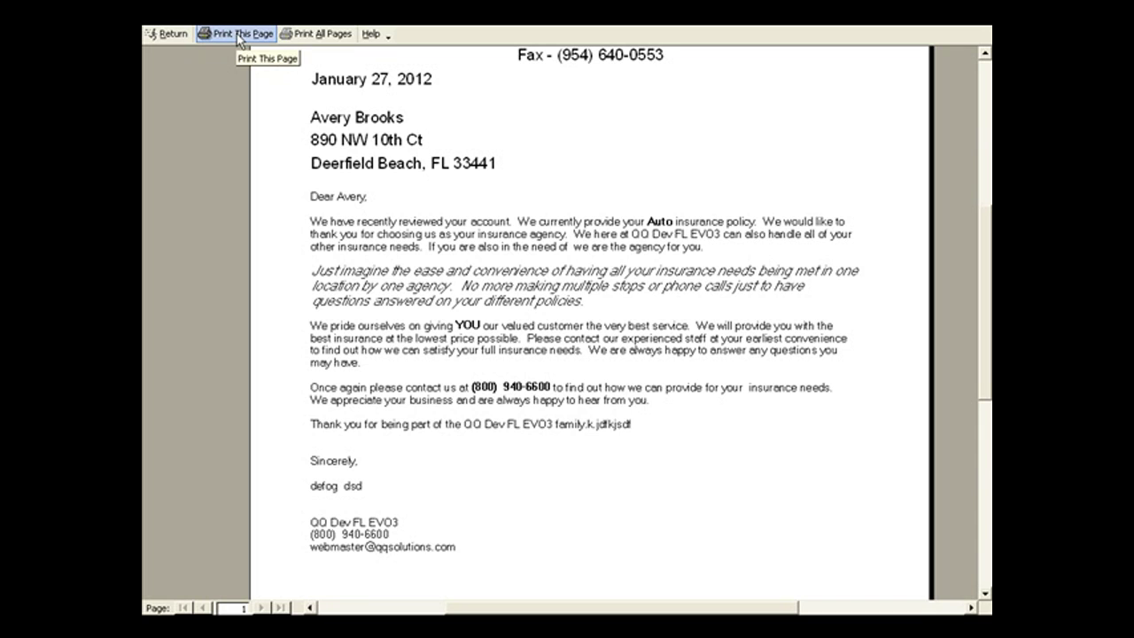
pyautogui.click(177, 35)
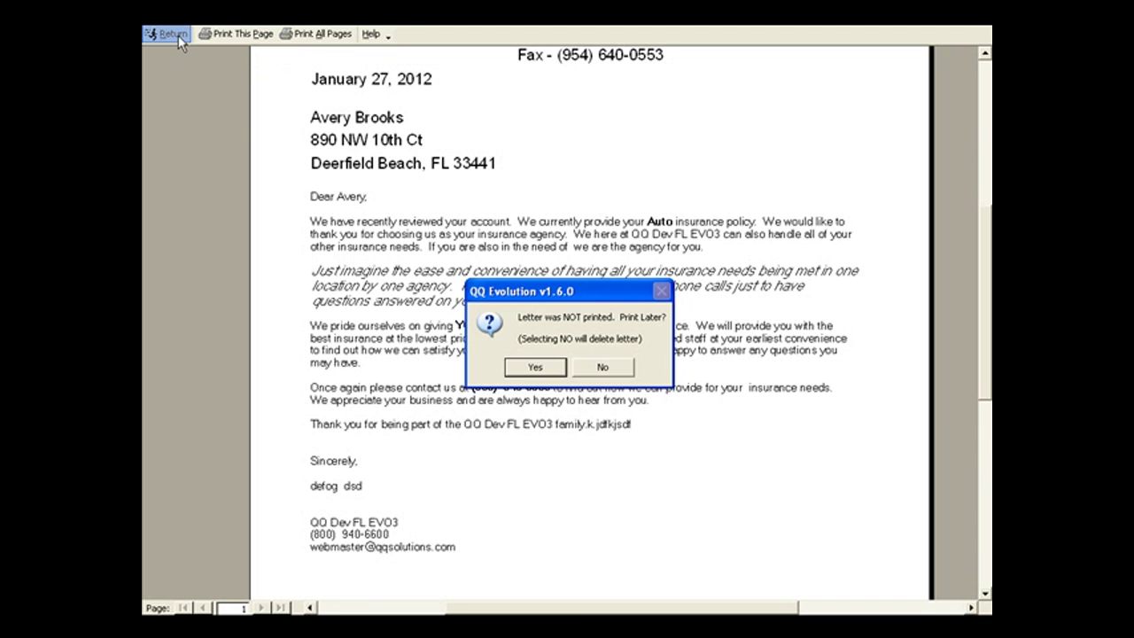
pyautogui.click(605, 369)
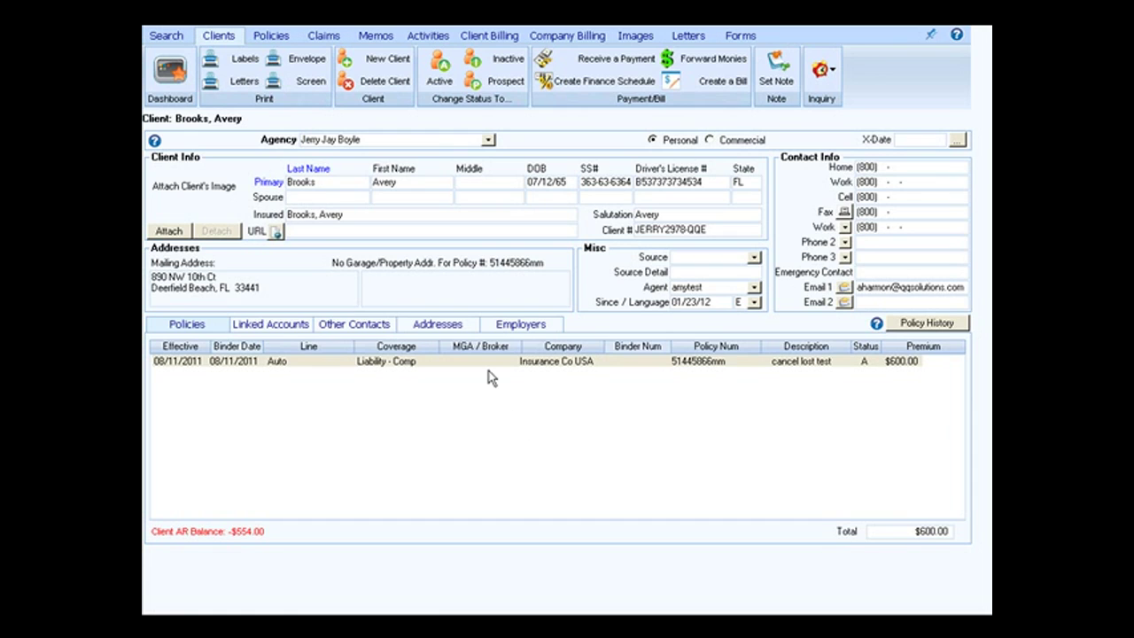
# Generate a letter for the same client from the Video Test 2.HTML template and review its text before printing
pyautogui.click(247, 82)
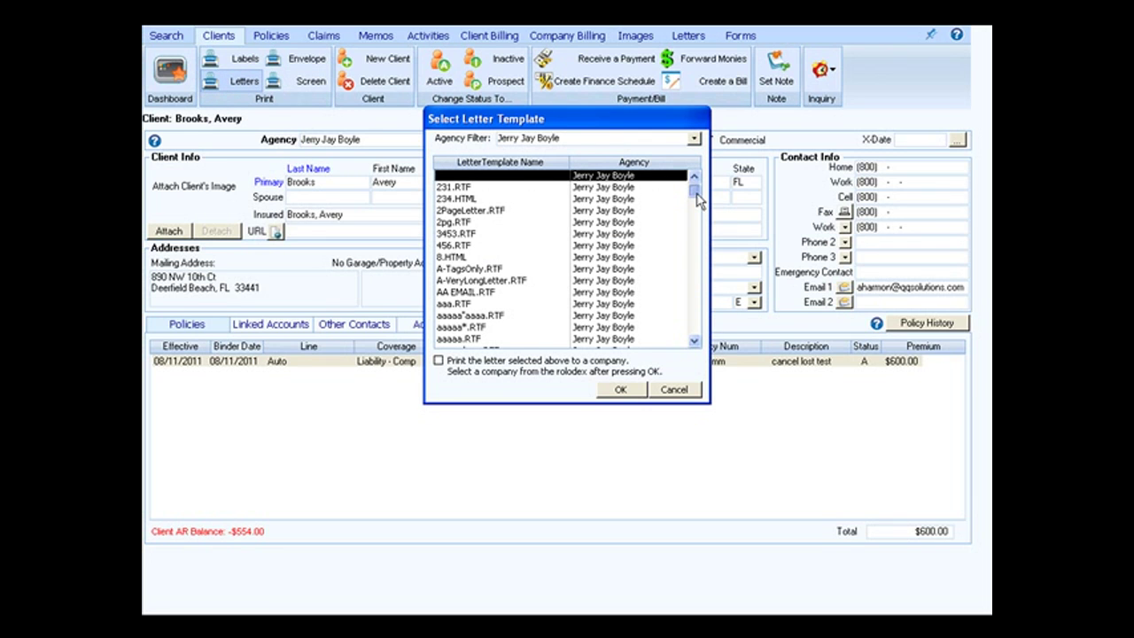
pyautogui.moveTo(694, 187); pyautogui.dragTo(700, 328)
pyautogui.click(486, 280)
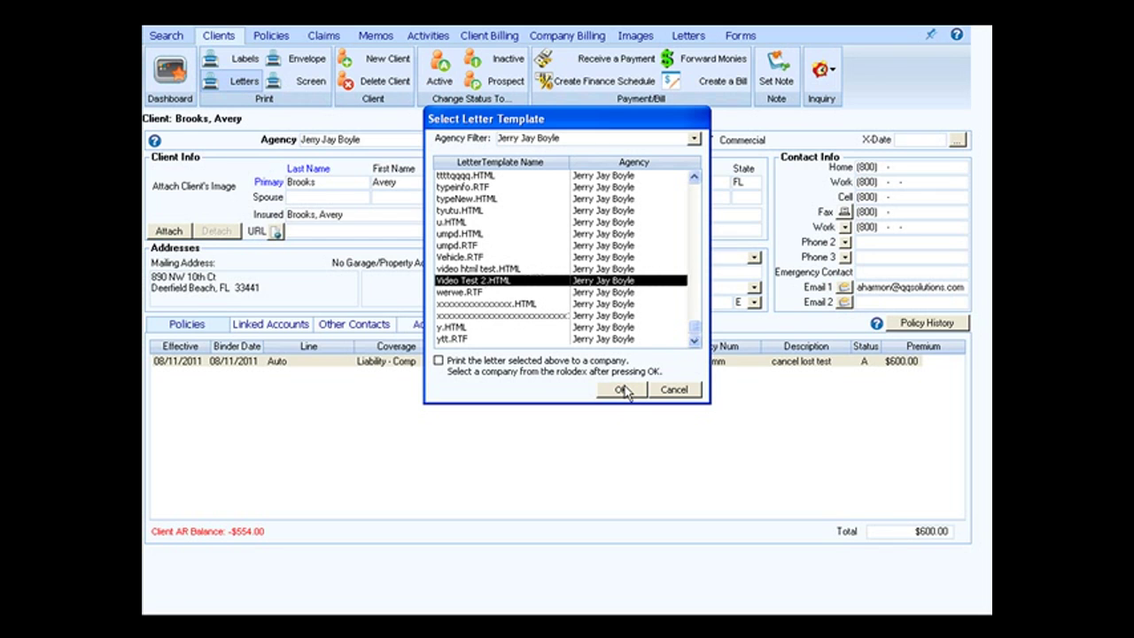
pyautogui.click(623, 391)
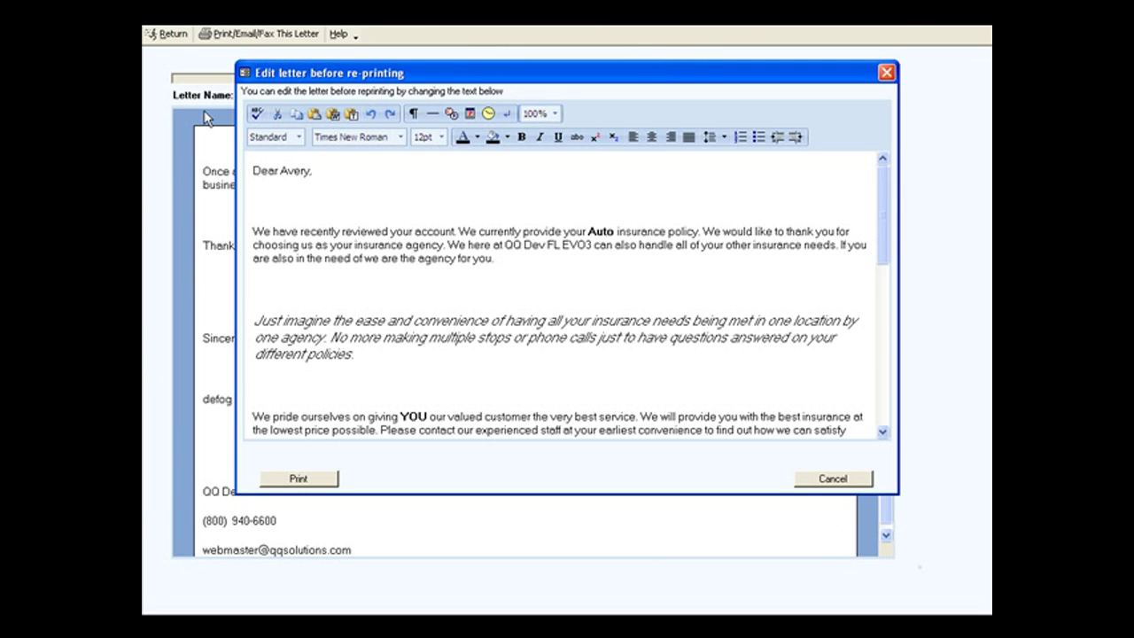
pyautogui.moveTo(638, 81); pyautogui.dragTo(740, 86)
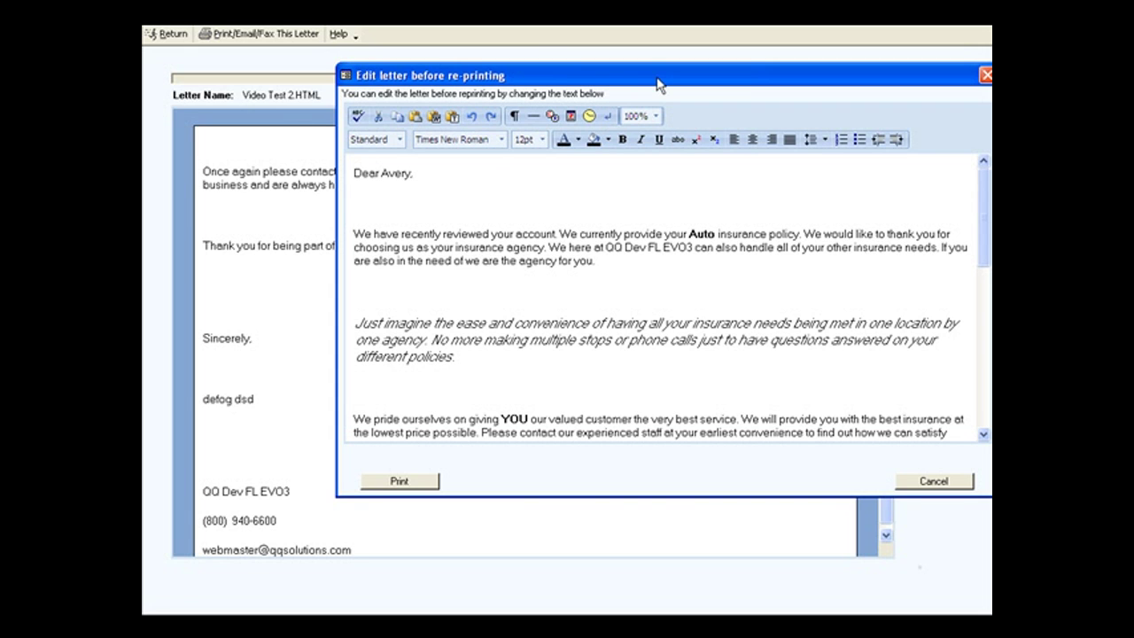
pyautogui.moveTo(659, 86); pyautogui.dragTo(524, 98)
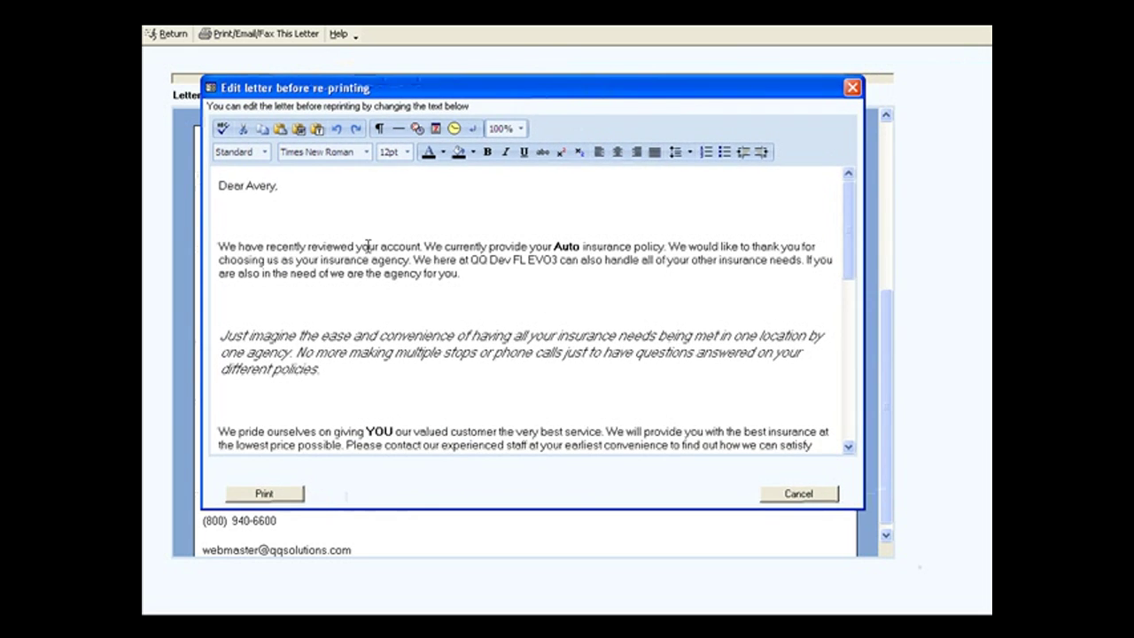
pyautogui.scroll(-3, 532, 341)
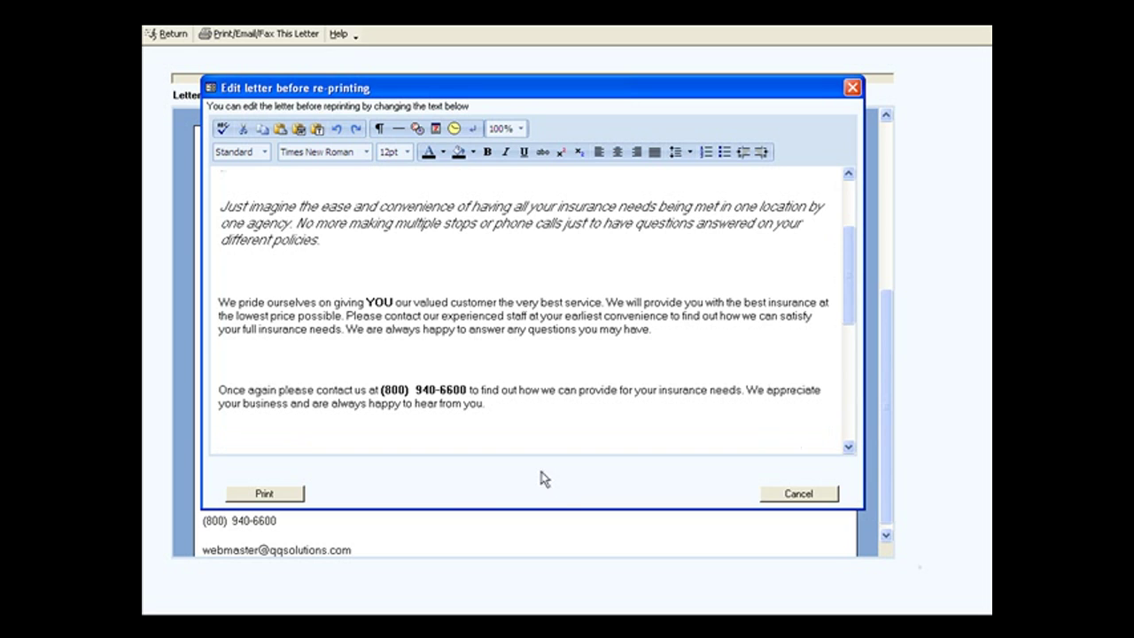
pyautogui.scroll(3, 573, 374)
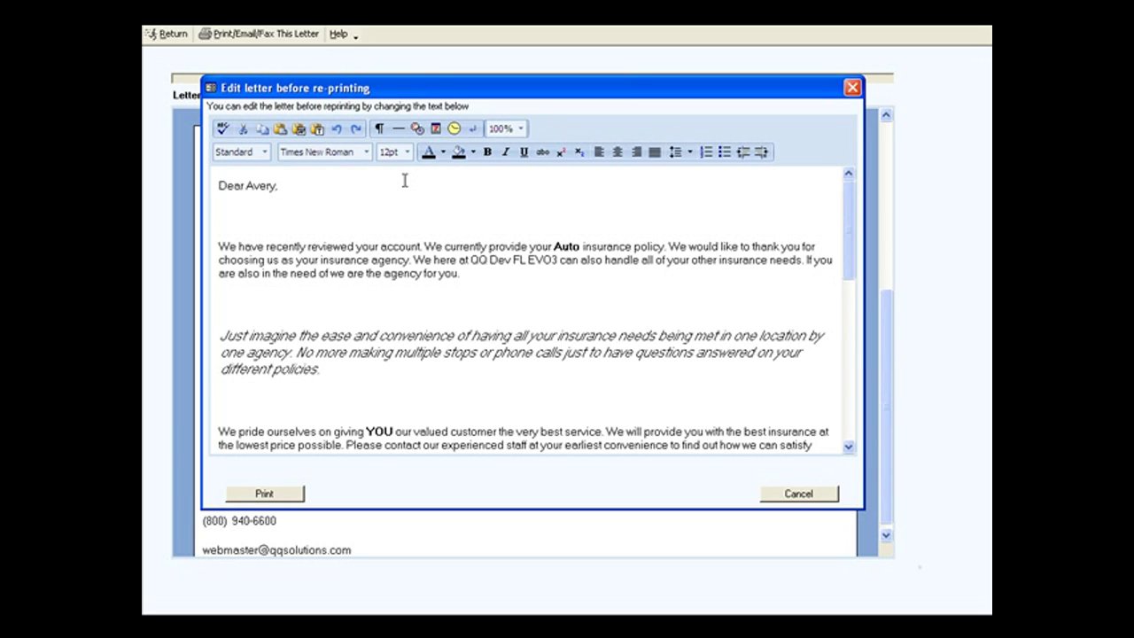
# Look through the style sheet, font and font size choices for the letter, then cancel editing without printing
pyautogui.click(264, 152)
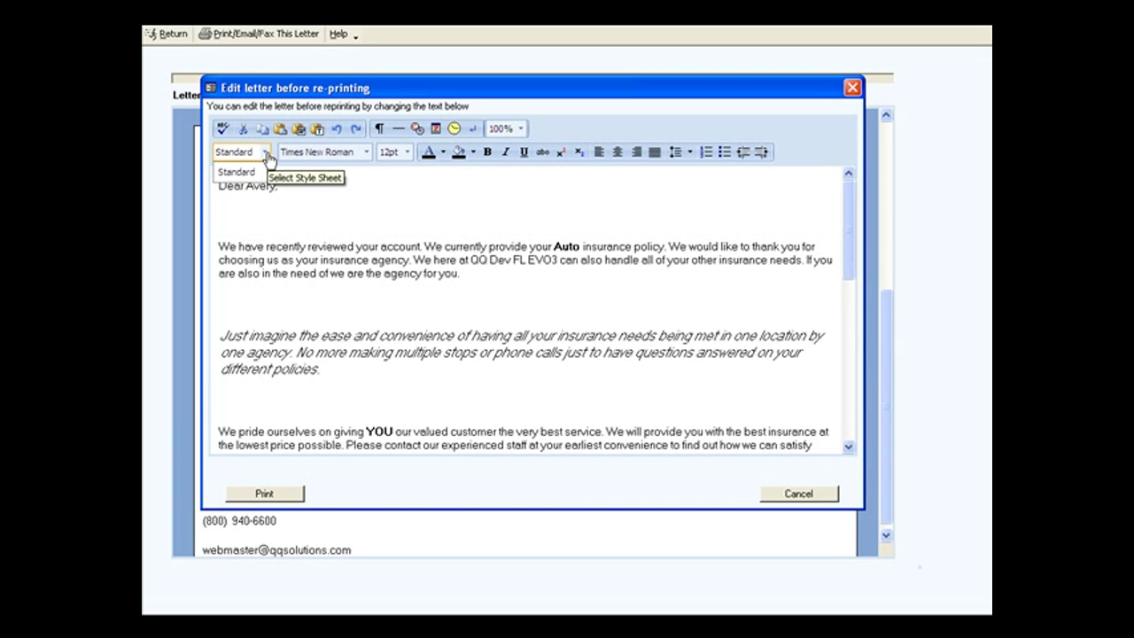
pyautogui.click(265, 153)
pyautogui.click(363, 157)
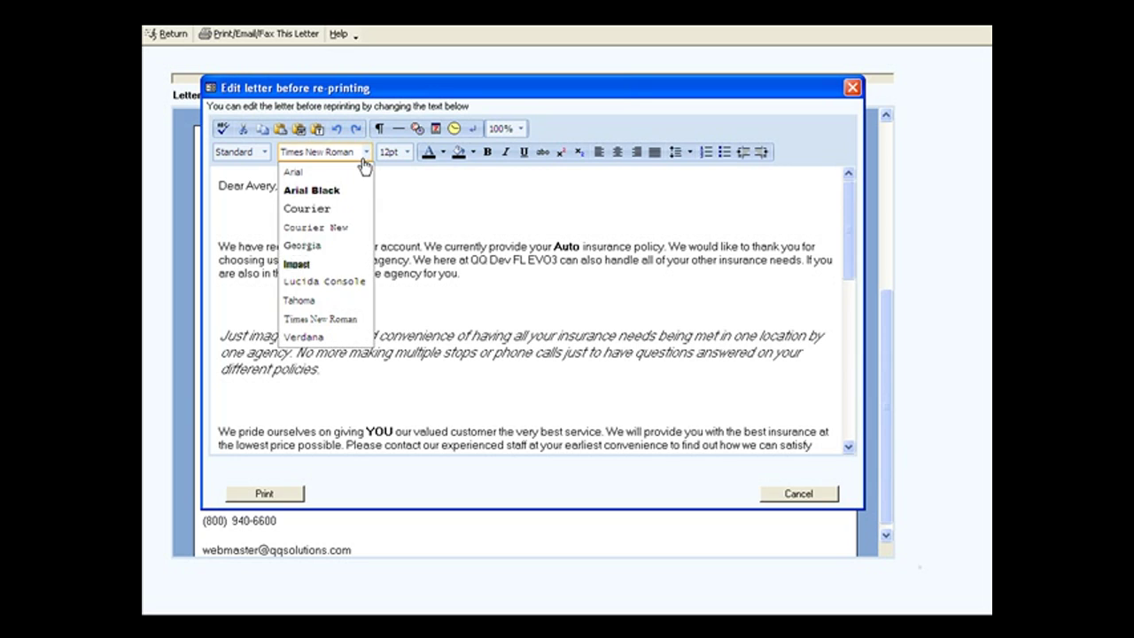
pyautogui.click(364, 159)
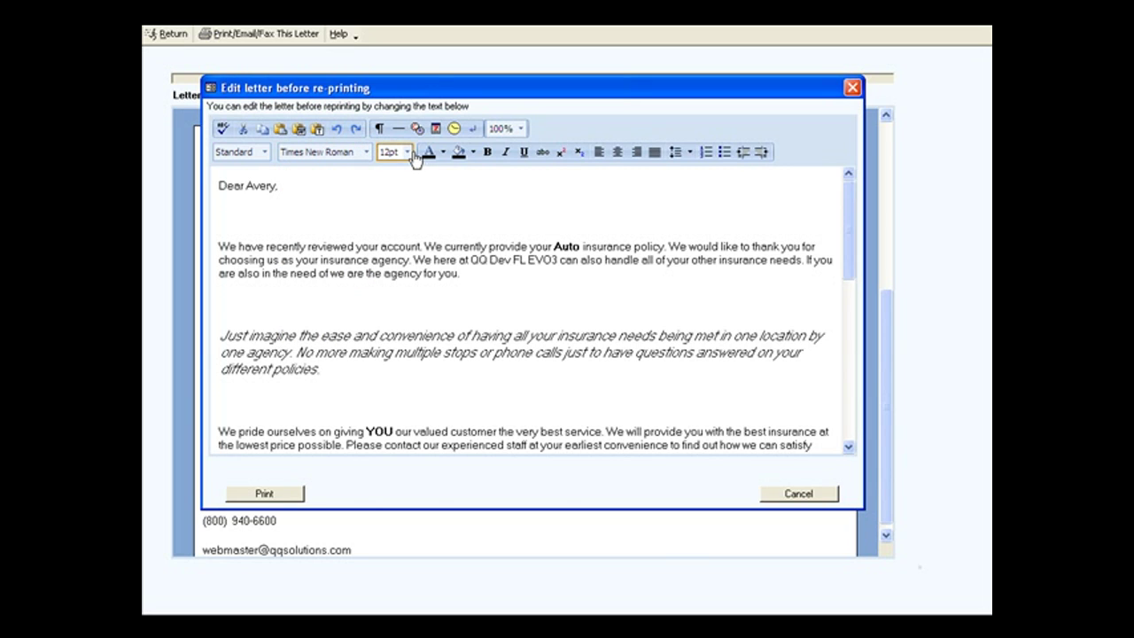
pyautogui.click(412, 154)
pyautogui.click(412, 154)
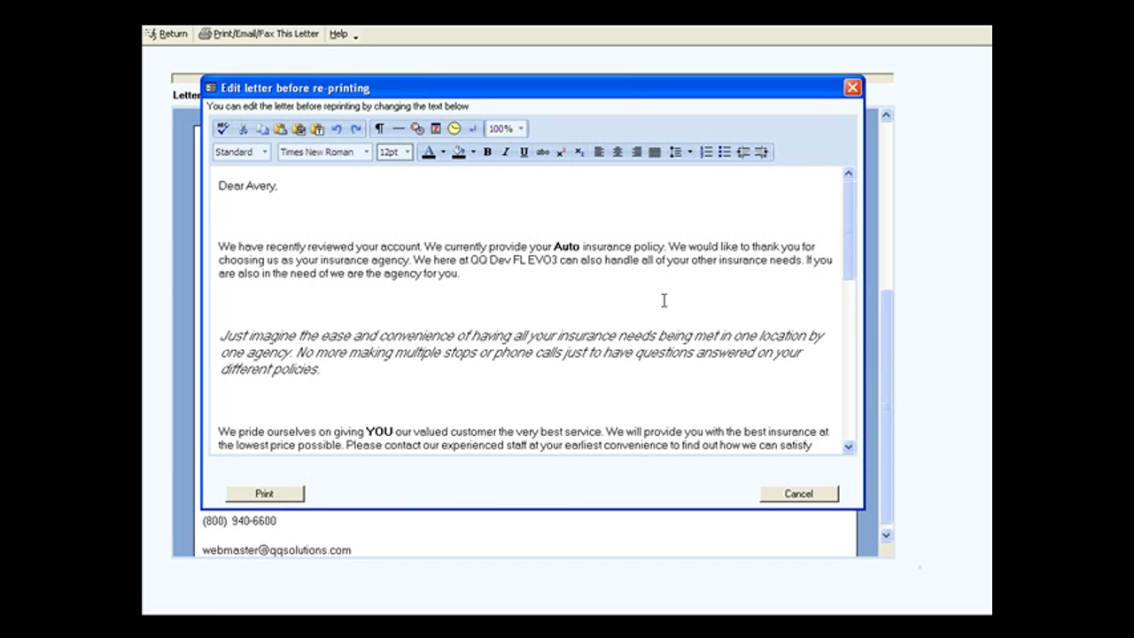
pyautogui.click(818, 499)
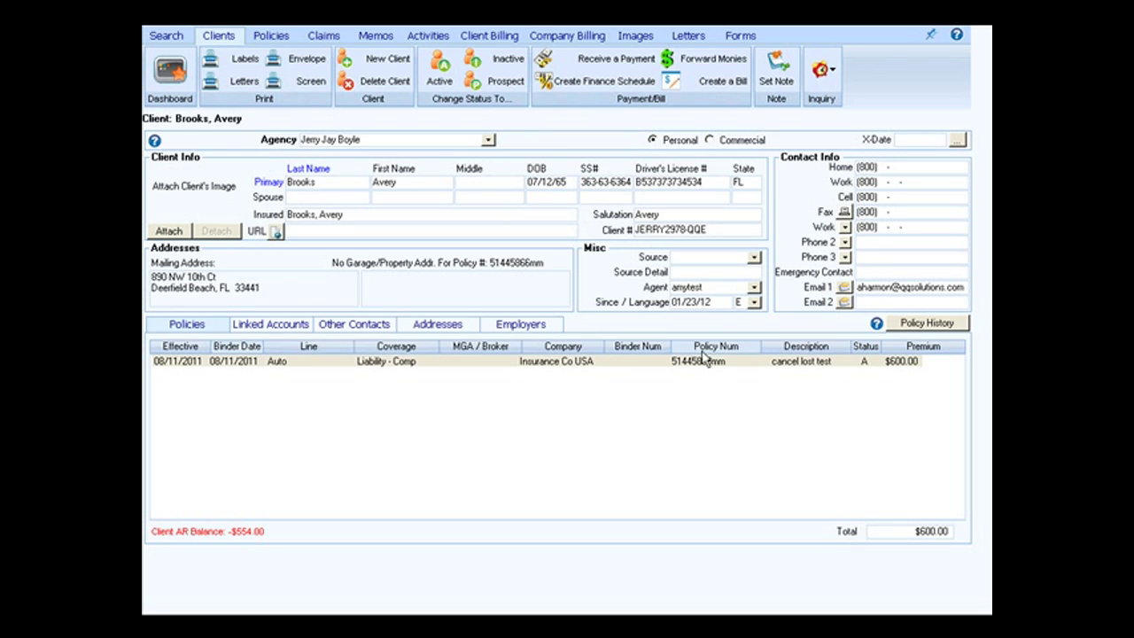
# Set up a fax through Microsoft Windows Fax from the client's forms and enter the recipient's fax number
pyautogui.click(738, 36)
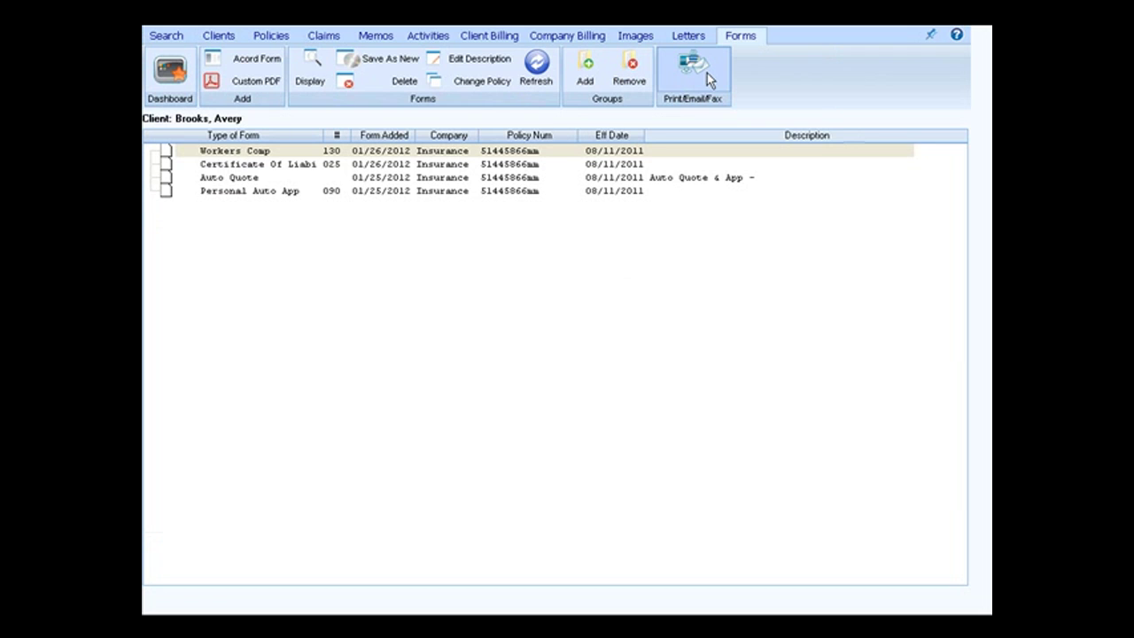
pyautogui.click(706, 73)
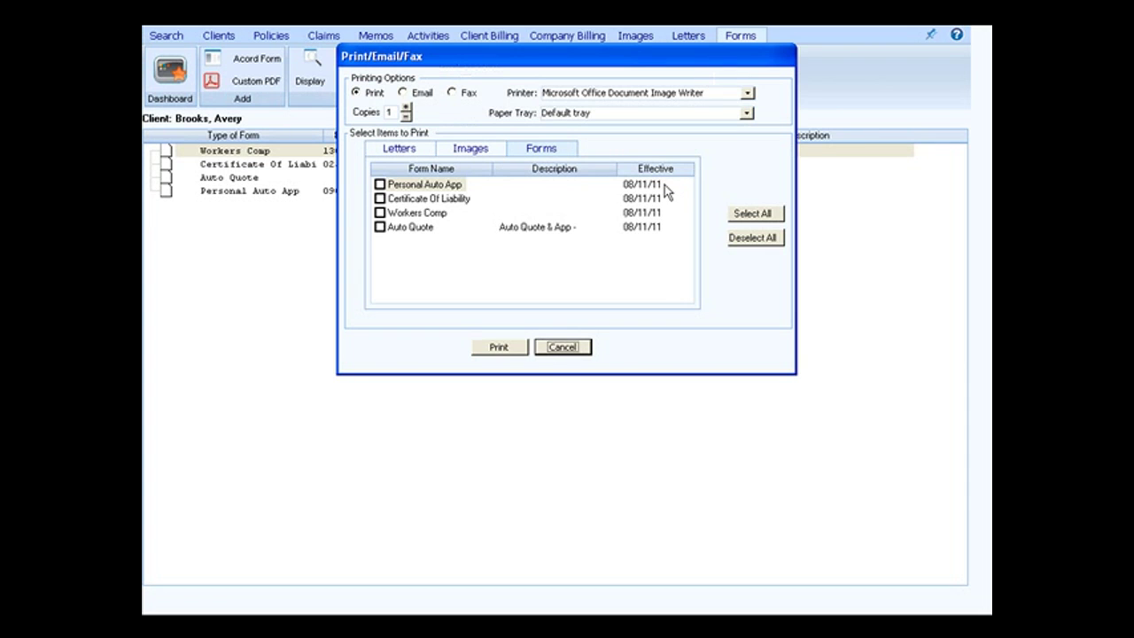
pyautogui.click(473, 94)
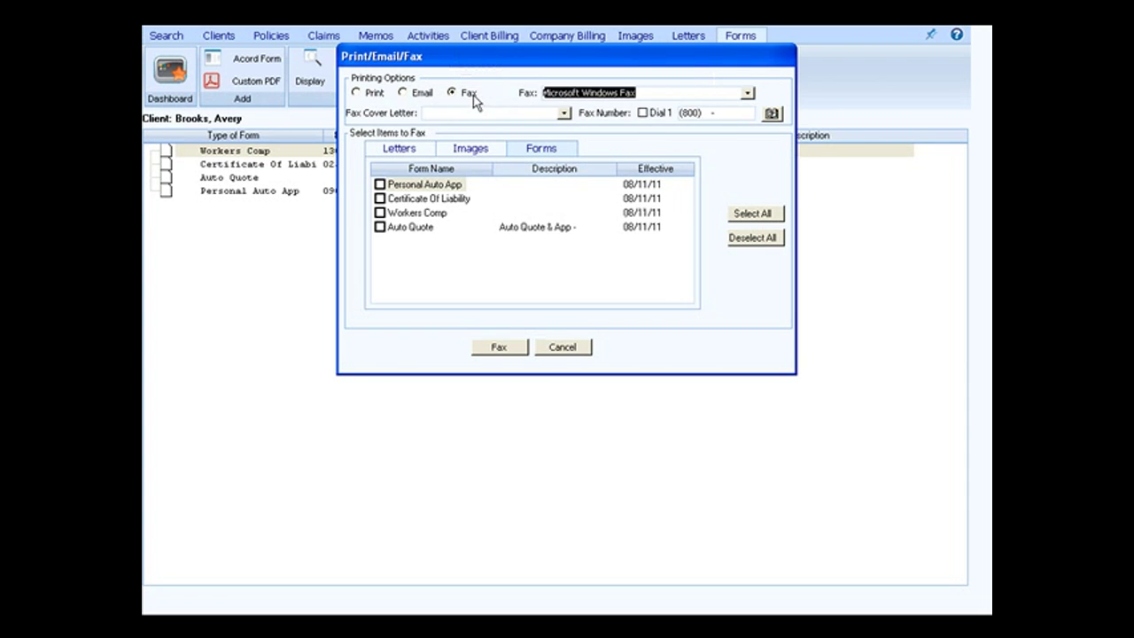
pyautogui.click(701, 113)
pyautogui.write('9')
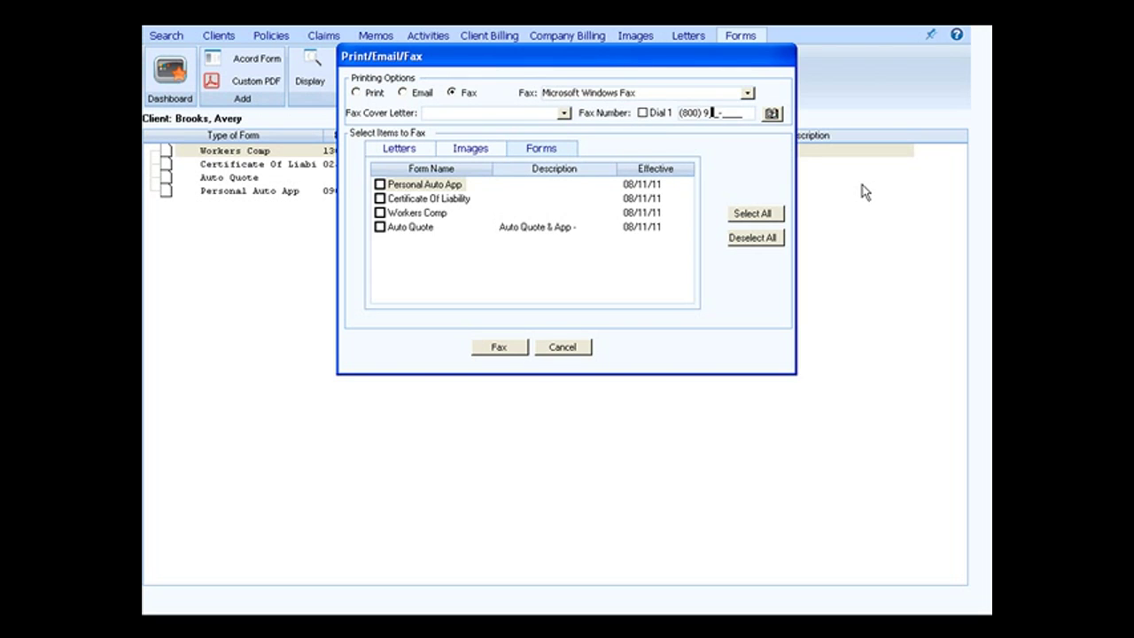
pyautogui.write('54-2321')
# Select the Video Test 2.HTML letter for faxing and begin a cover letter with "ffff", closing it without choosing a fax option
pyautogui.click(413, 149)
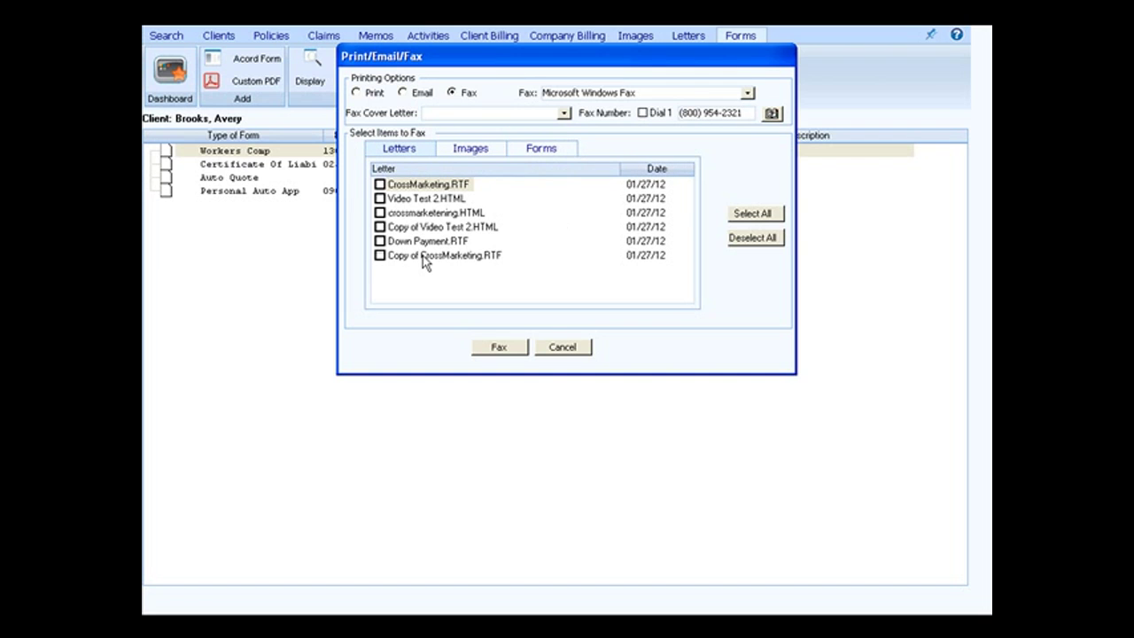
pyautogui.click(380, 198)
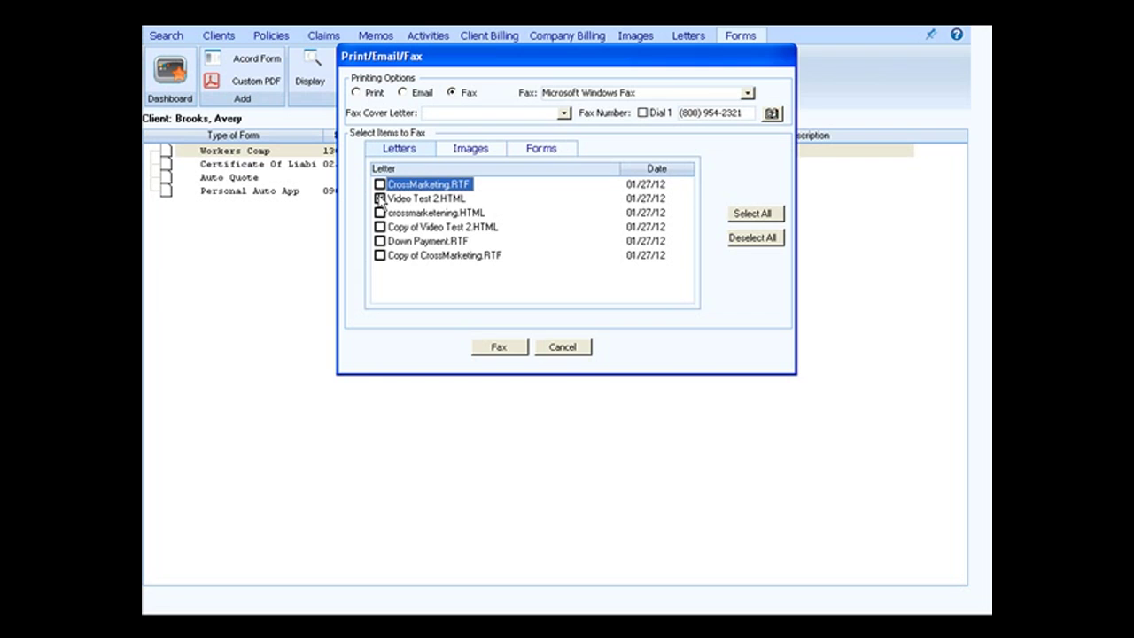
pyautogui.click(517, 351)
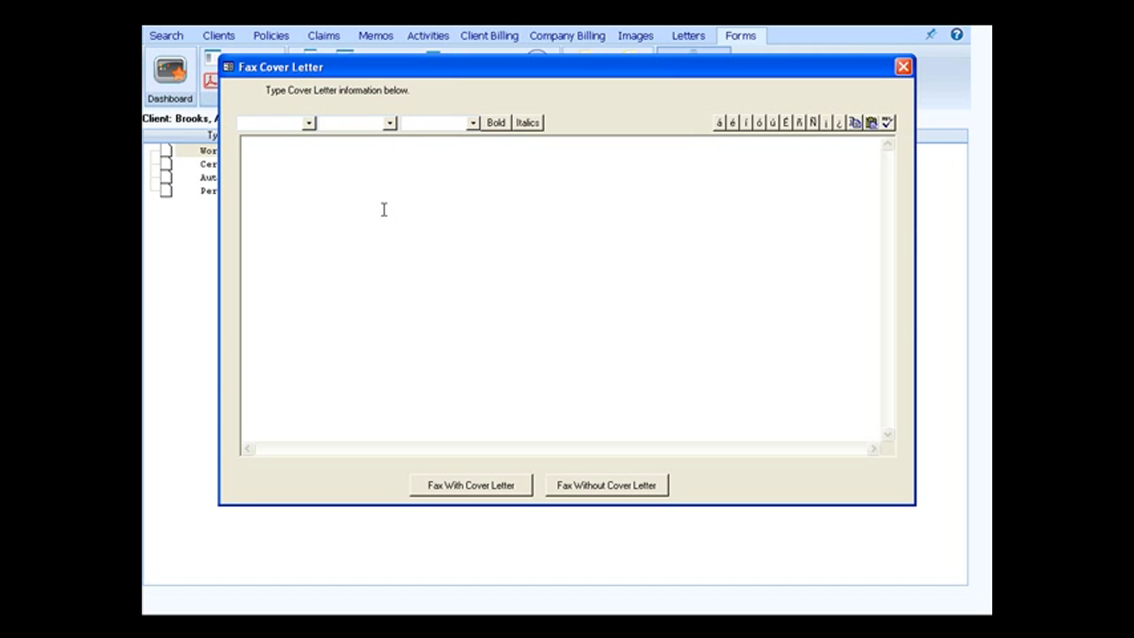
pyautogui.write('ffff')
pyautogui.click(904, 67)
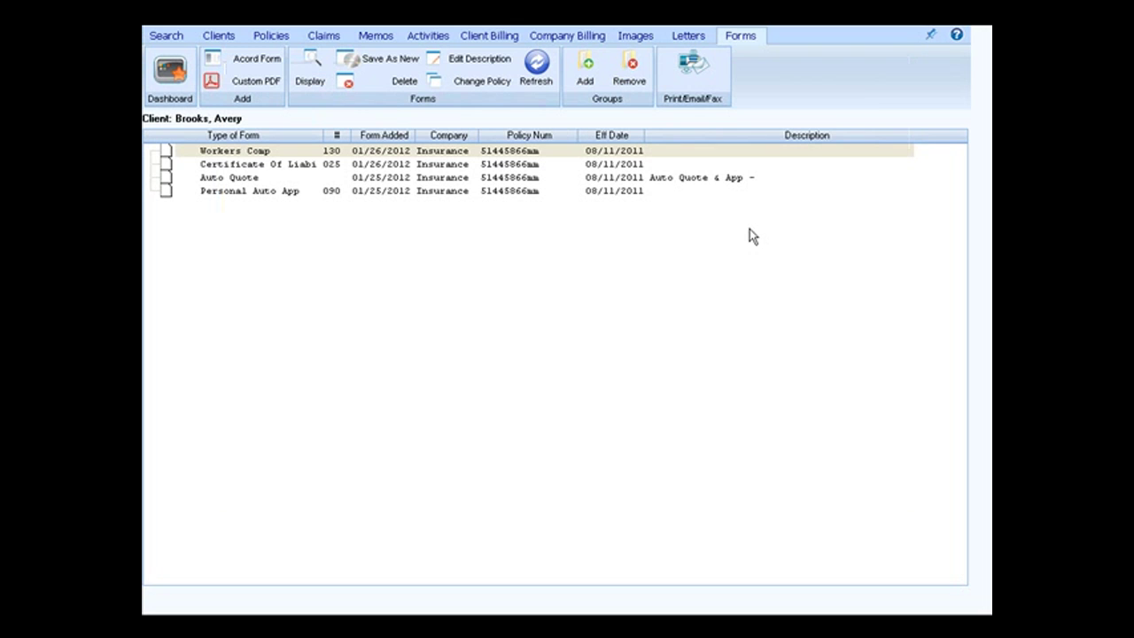
# Return to the dashboard and open the QuickWord HTML Editor, dismissing the HTML template notice
pyautogui.click(172, 71)
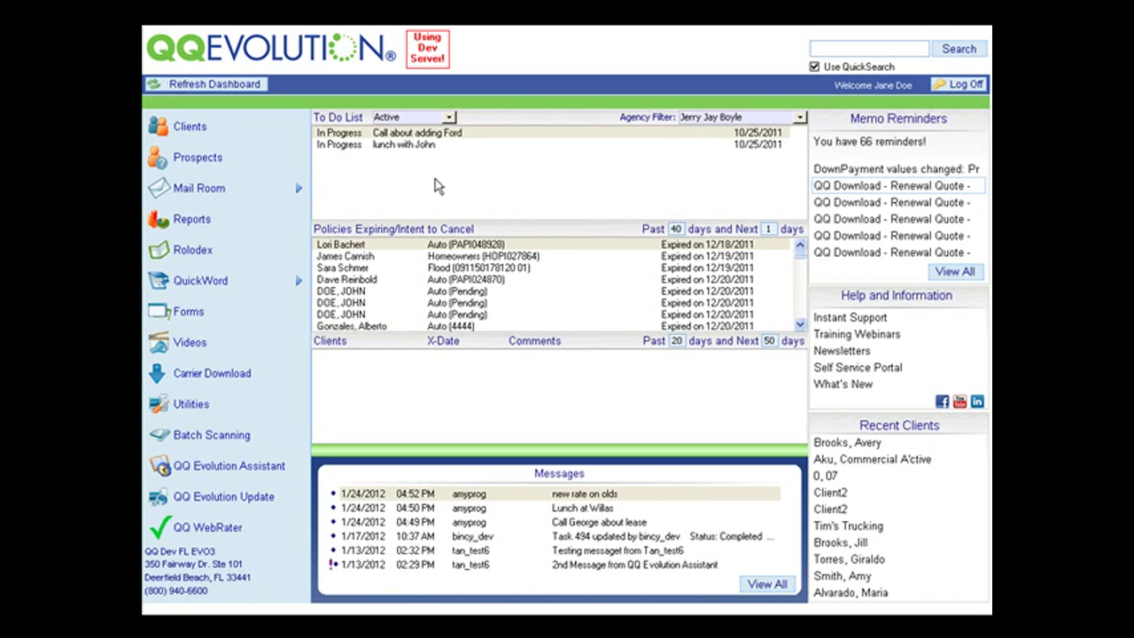
pyautogui.moveTo(262, 293)
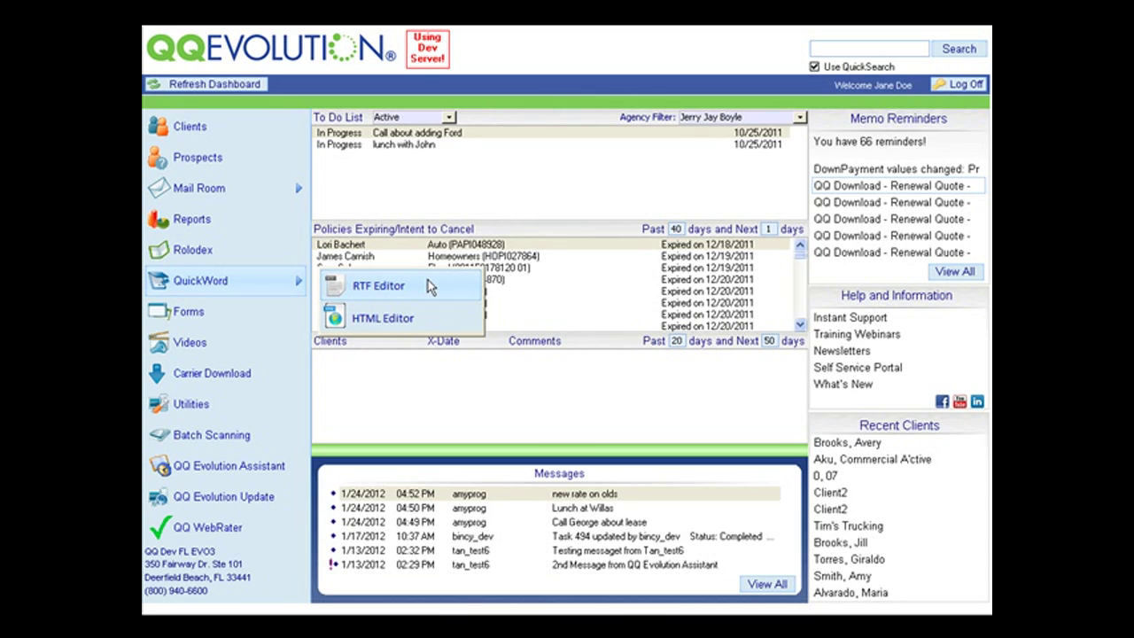
pyautogui.click(460, 324)
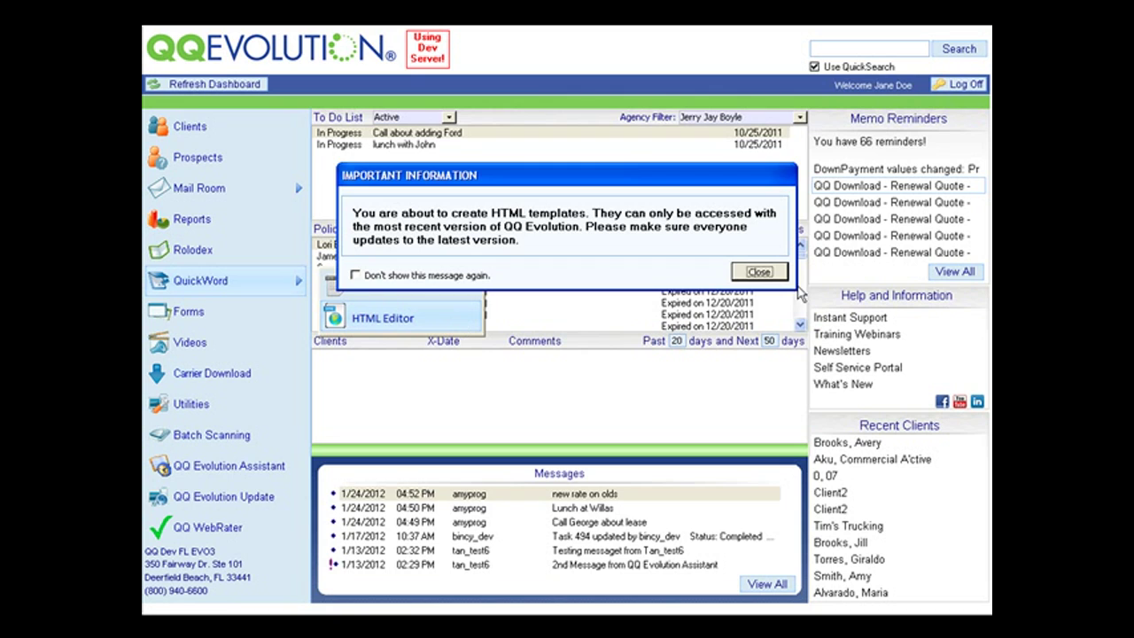
pyautogui.click(759, 274)
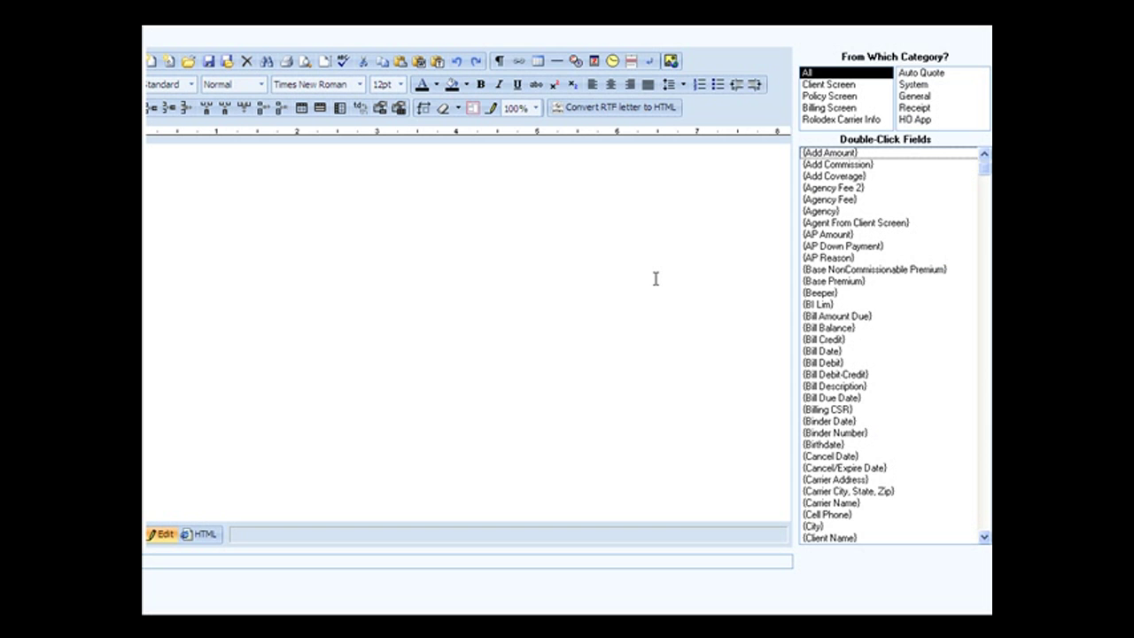